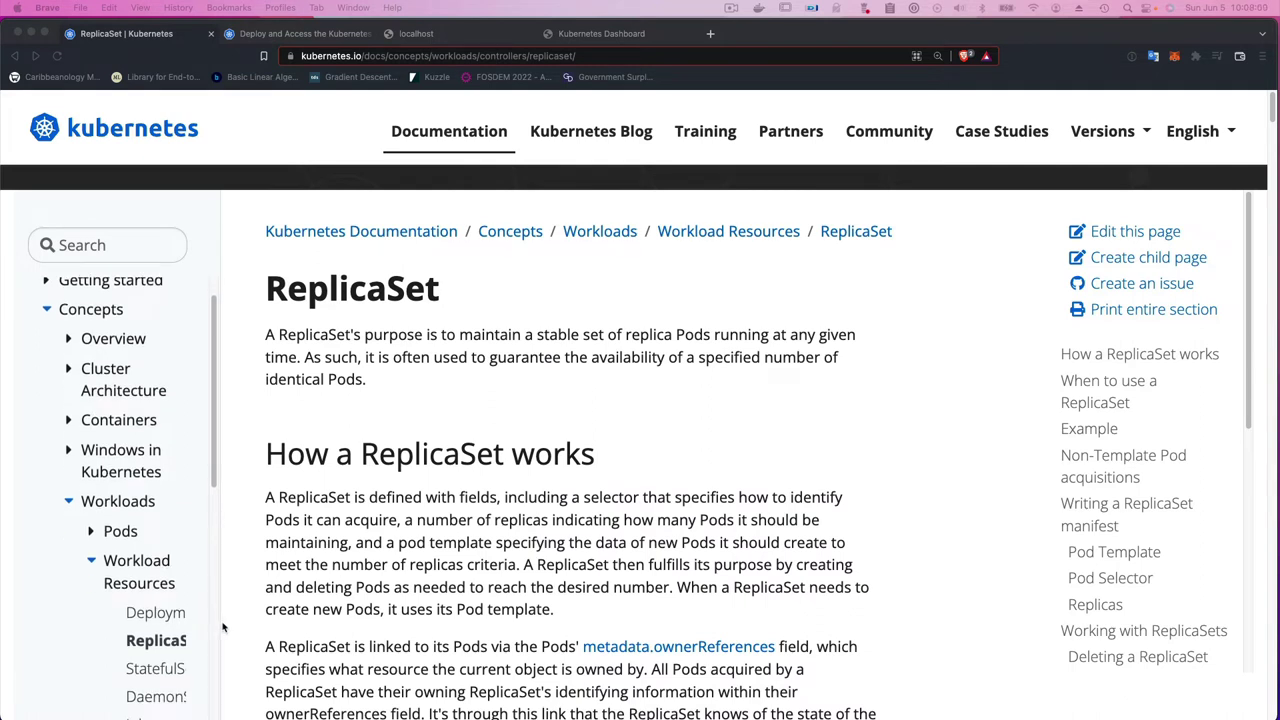
- Open the Deployments page in the Kubernetes docs and highlight the introduction's text on creating ReplicaSets and replacing existing Deployments
left_click(142, 619)
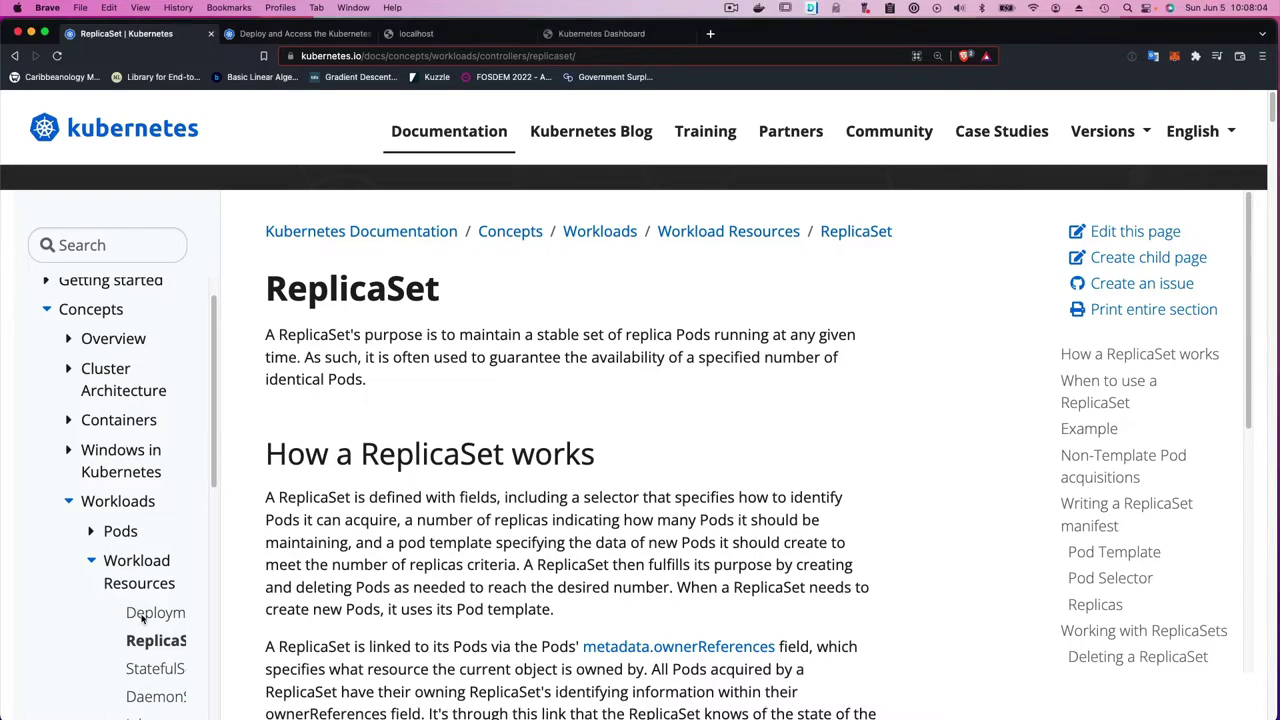
left_click(142, 619)
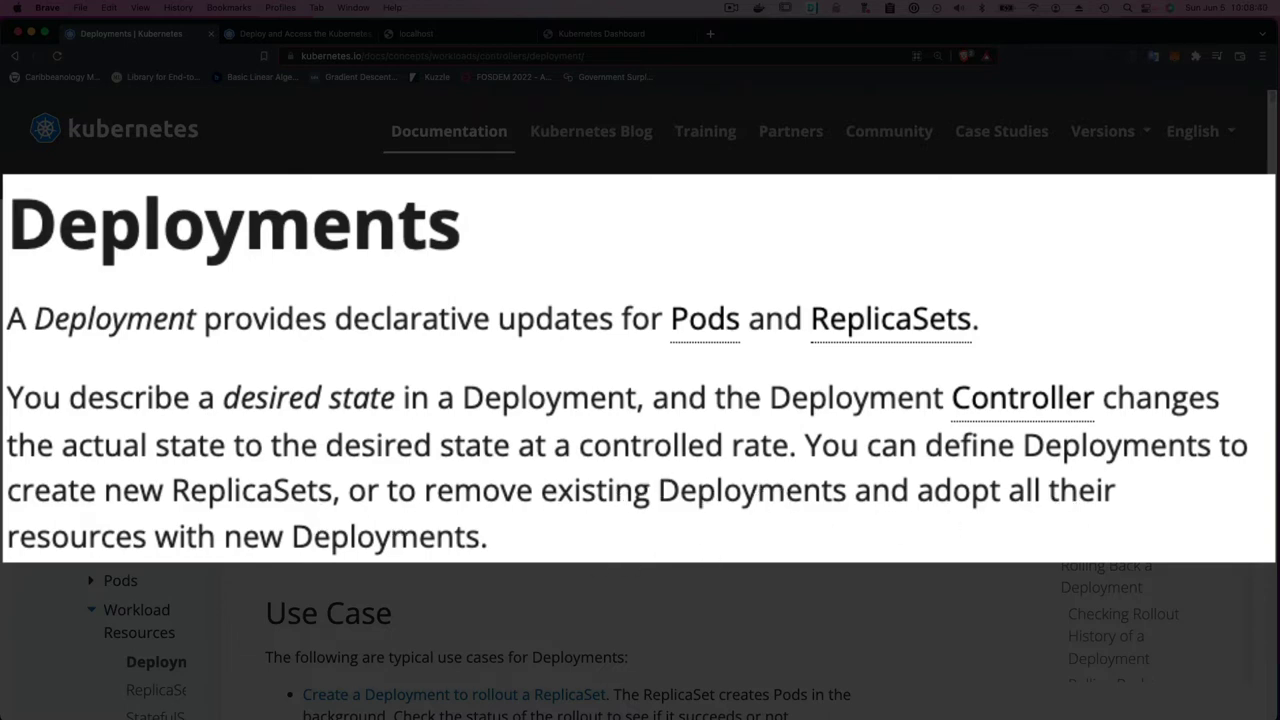
scroll(408, 563, "down", 1)
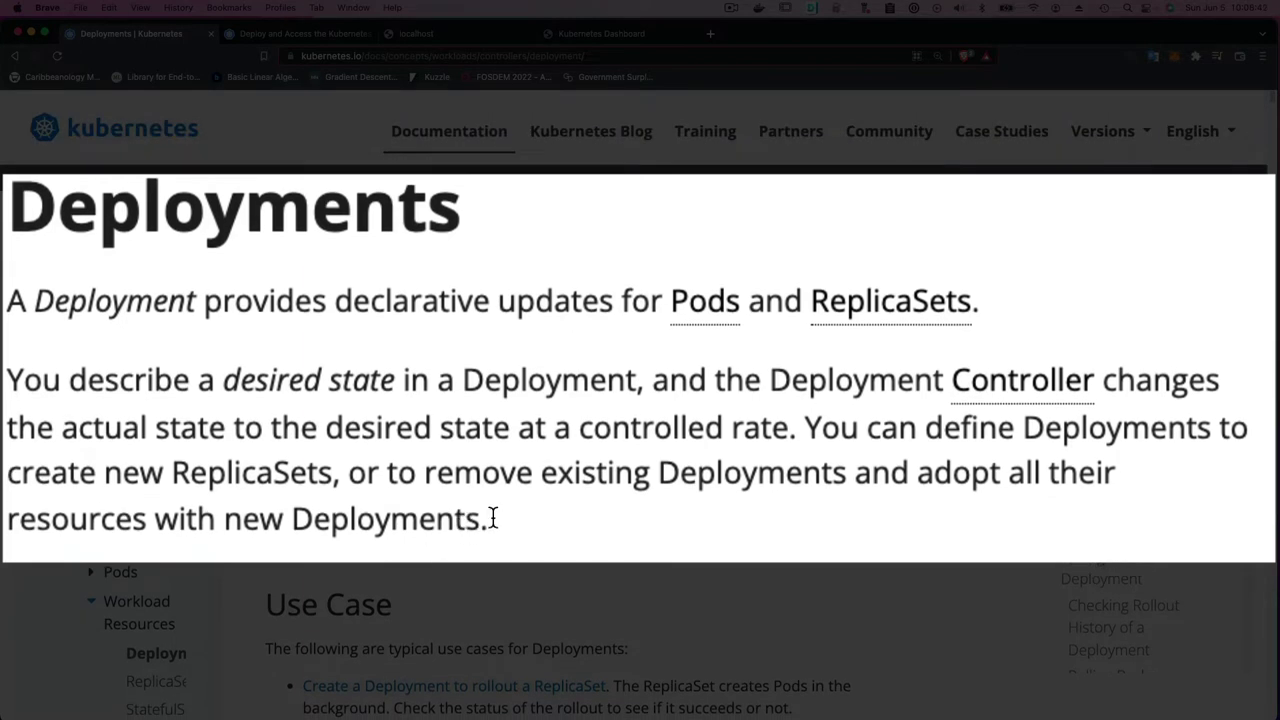
left_click_drag(491, 520, 380, 474)
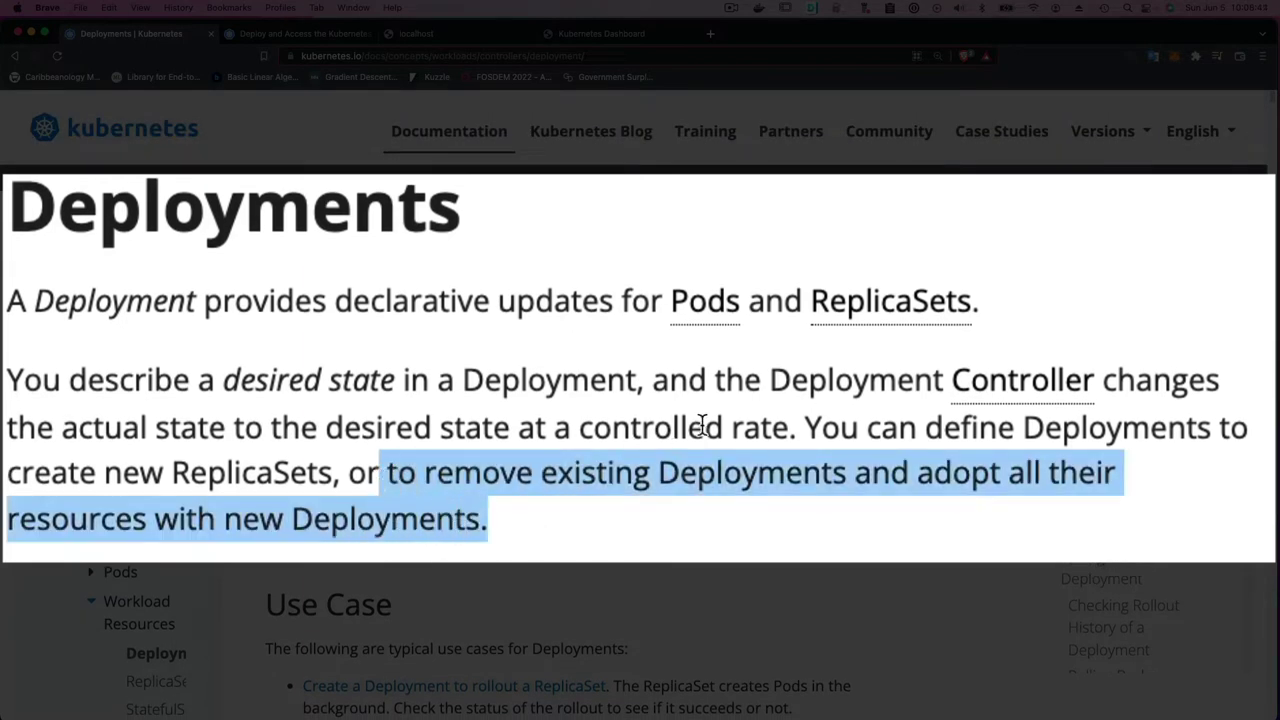
left_click(787, 428)
left_click_drag(787, 428, 334, 474)
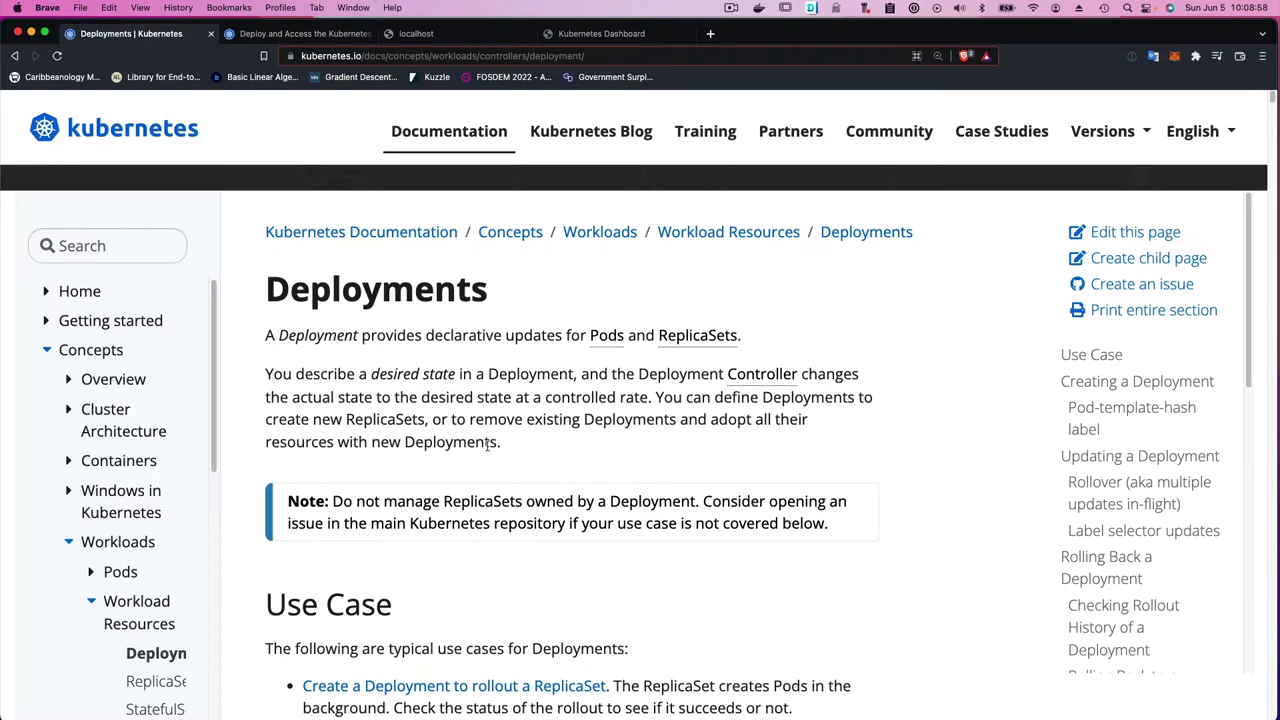
- Read through the Deployments page's introduction and its list of typical use cases
scroll(488, 445, "down", 5)
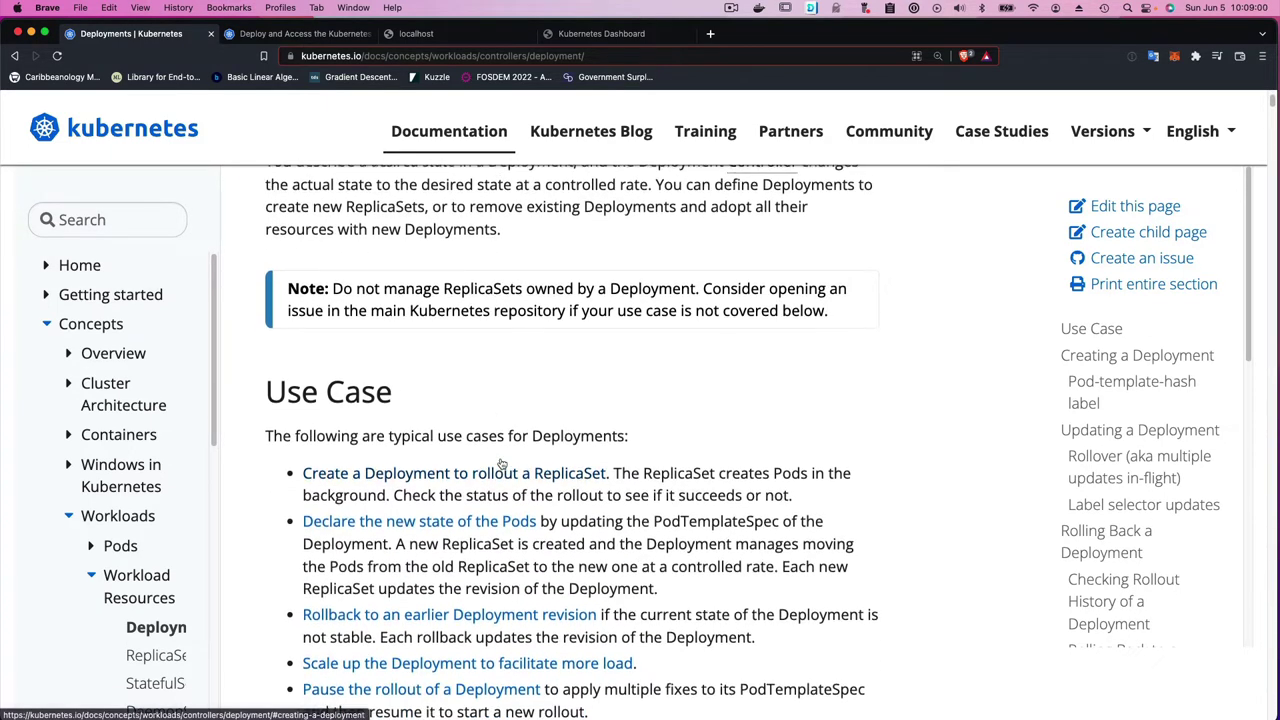
scroll(497, 457, "down", 3)
scroll(502, 462, "down", 1)
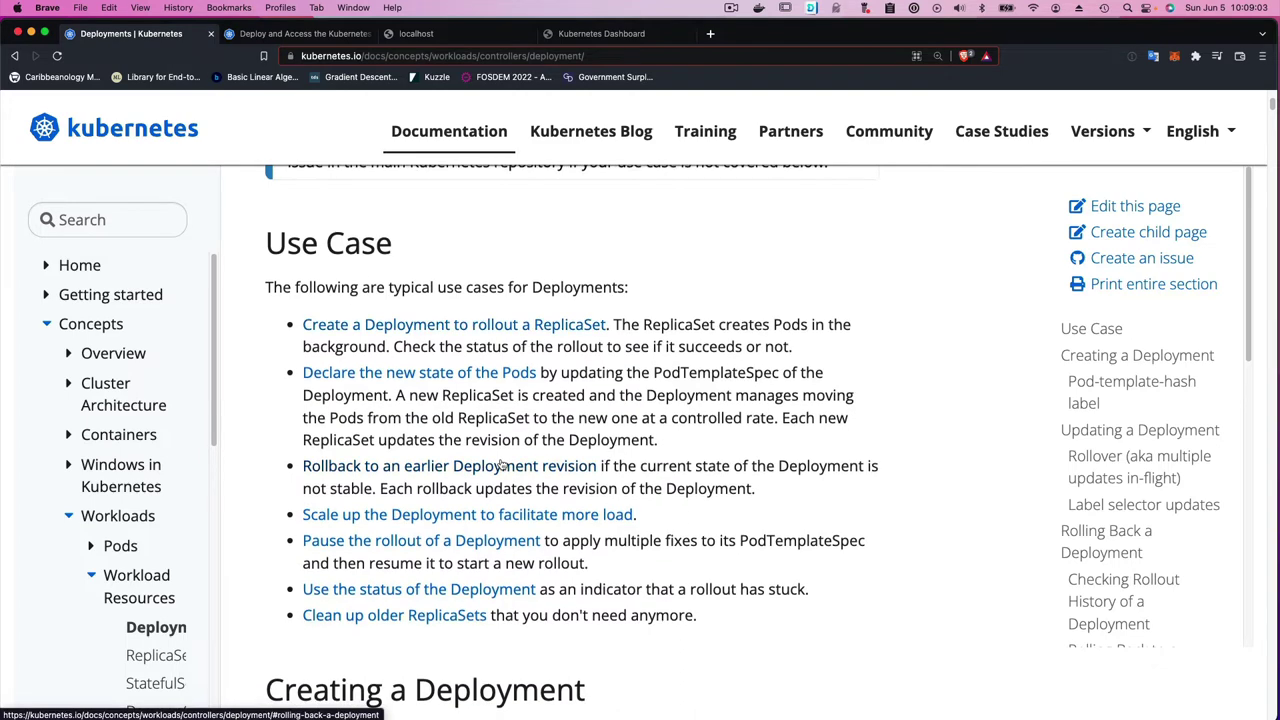
scroll(502, 462, "down", 1)
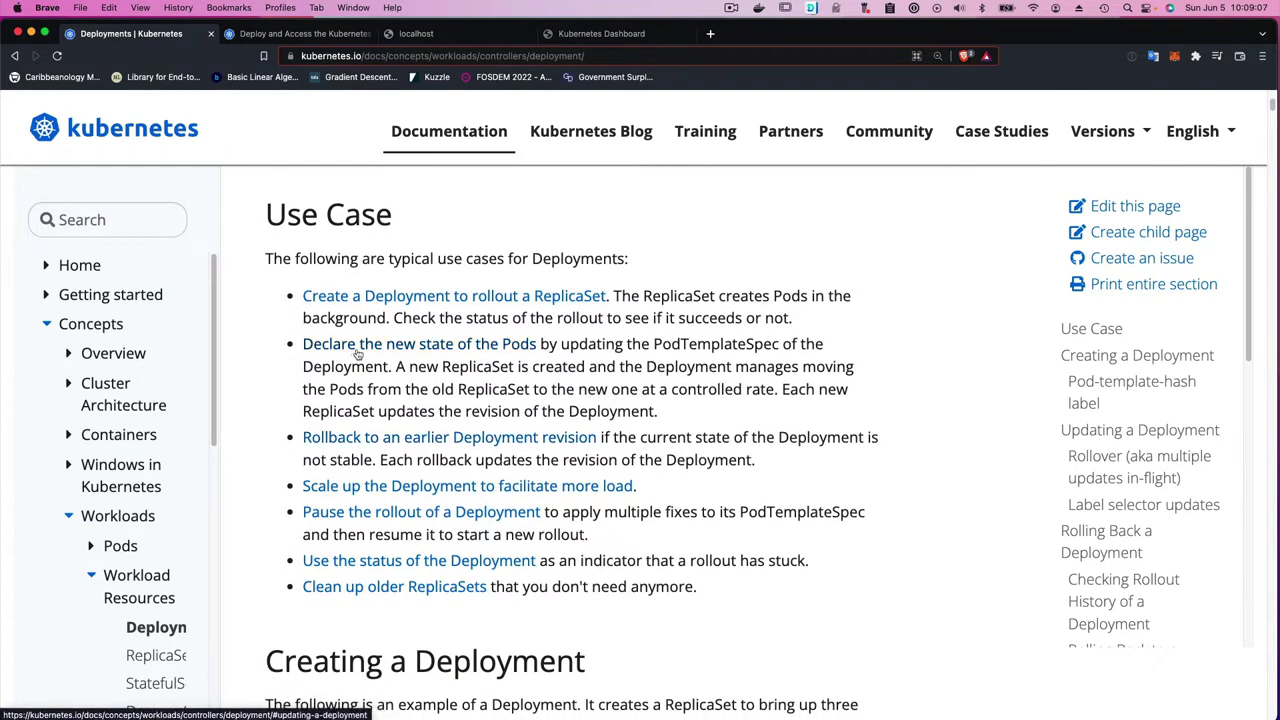
scroll(522, 346, "up", 8)
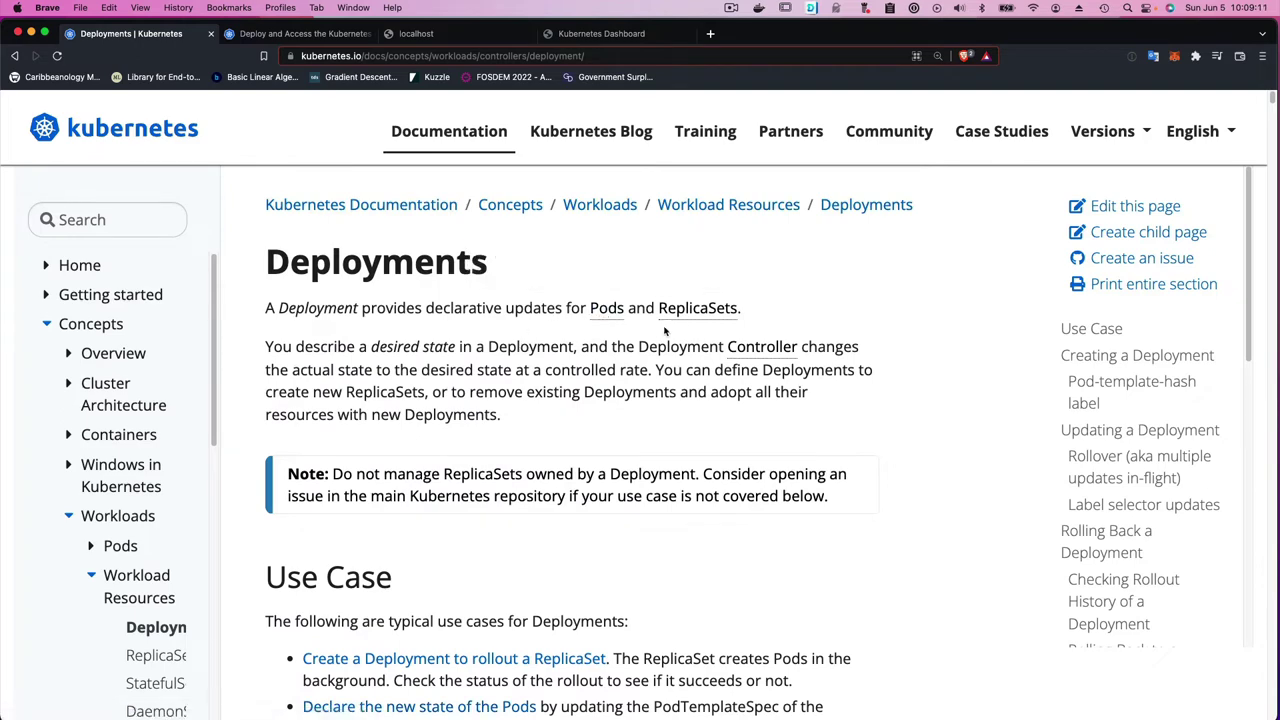
scroll(690, 360, "down", 9)
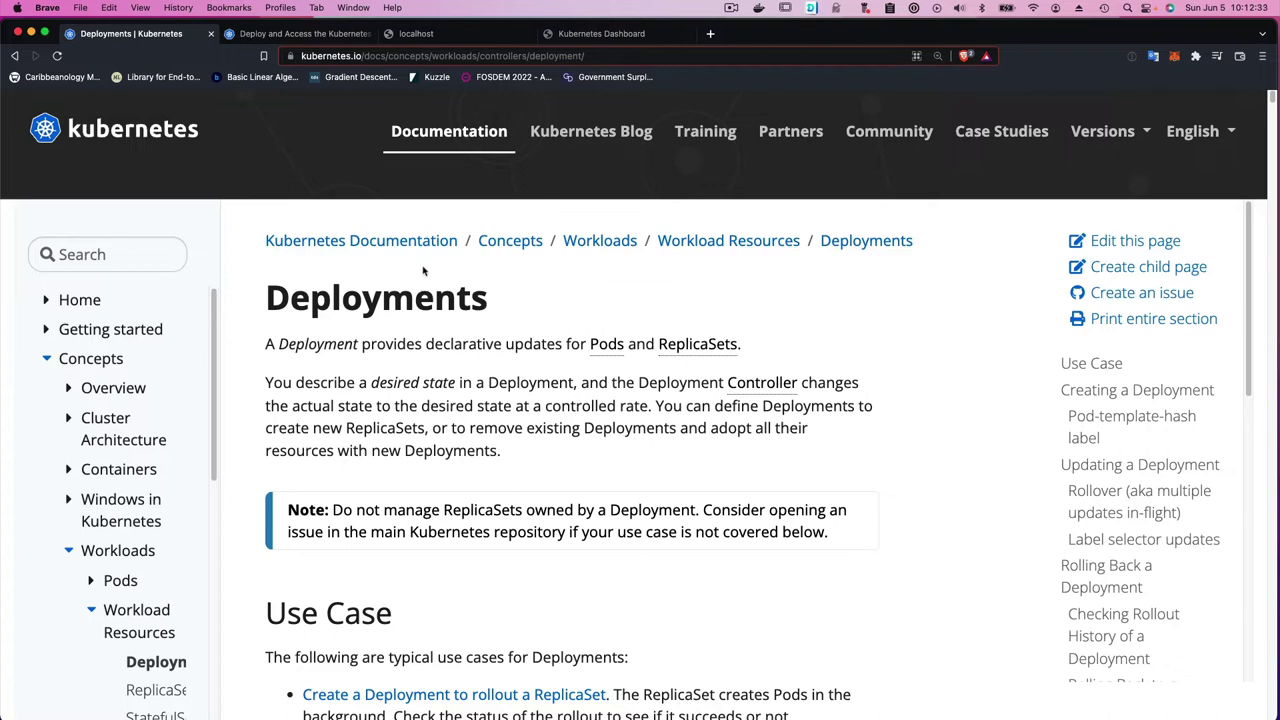
- Reload the local Kubernetes Dashboard page, and switch to the Deploy and Access the Kubernetes Dashboard guide
left_click(600, 38)
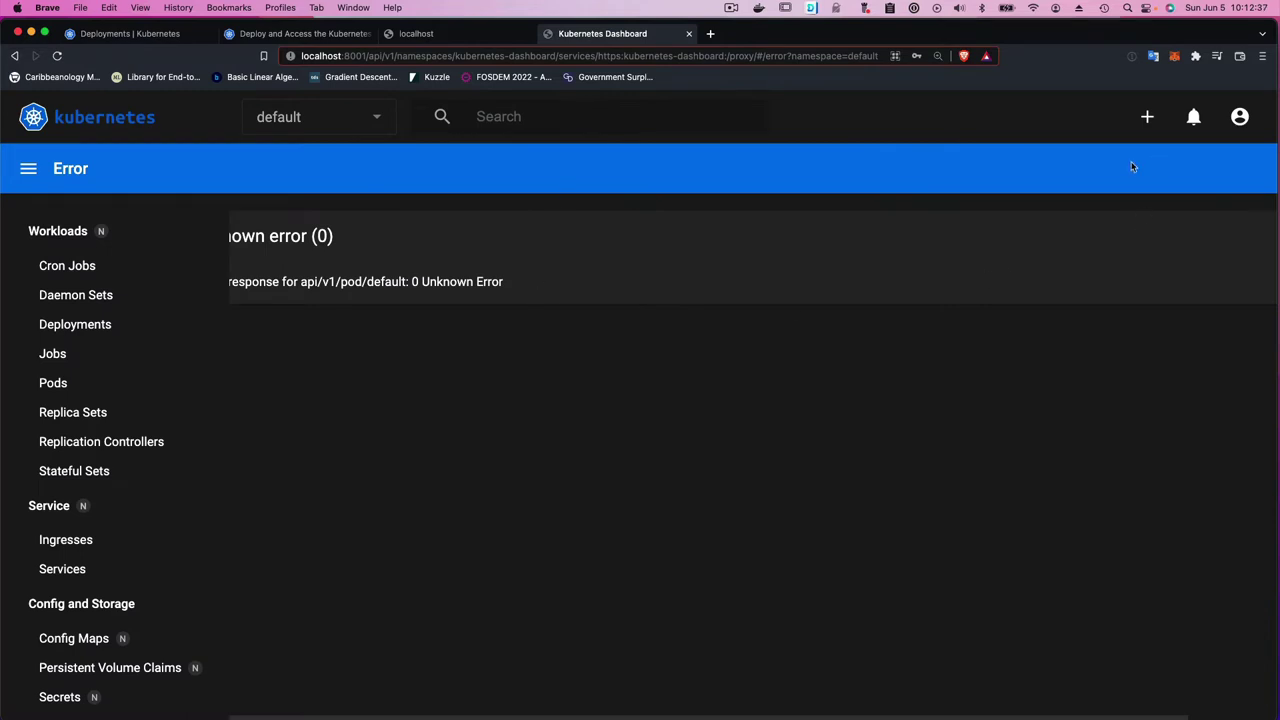
left_click(57, 56)
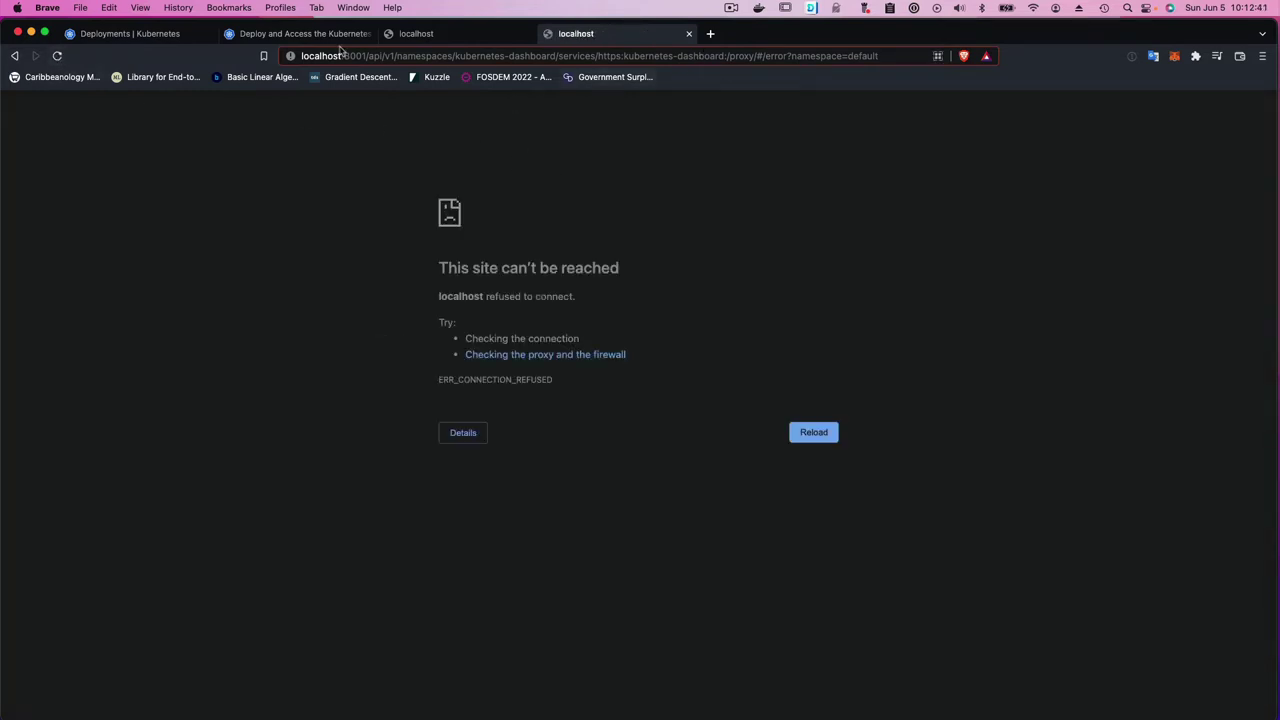
left_click(277, 36)
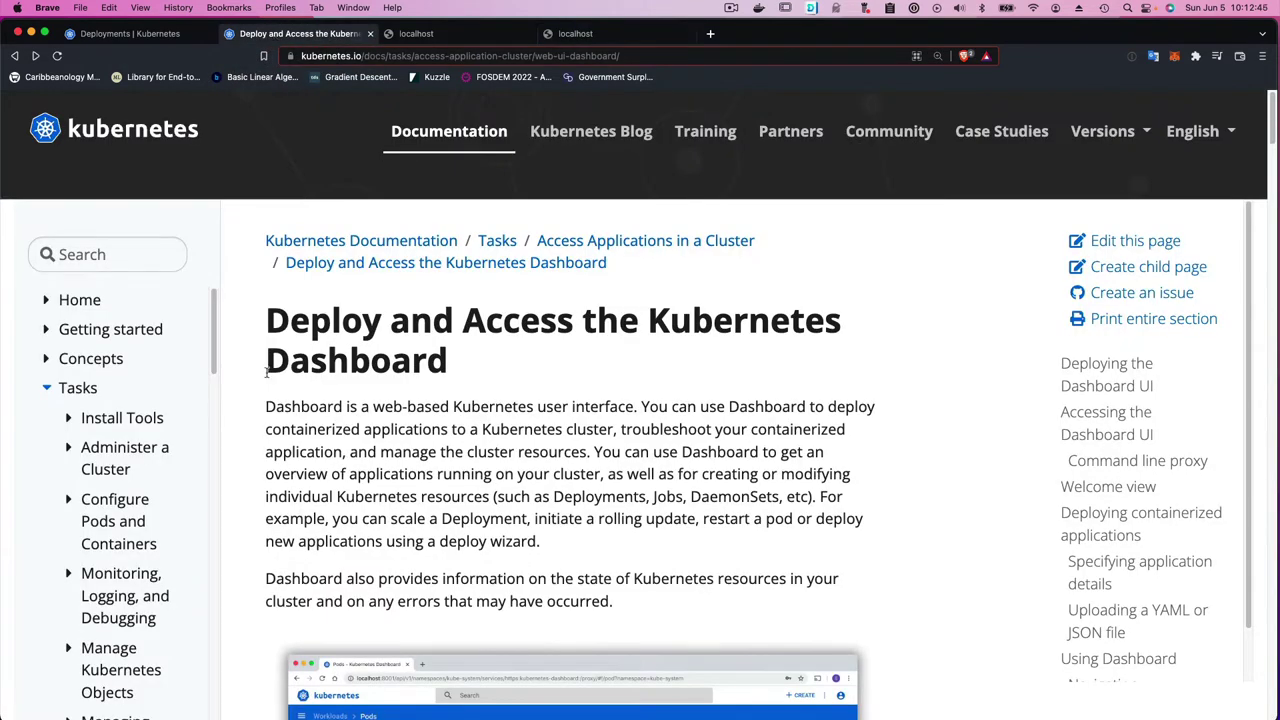
- Find the guide's Deploying the Dashboard UI section and select its full kubectl apply command for the v2.5.0 recommended.yaml
scroll(450, 398, "down", 3)
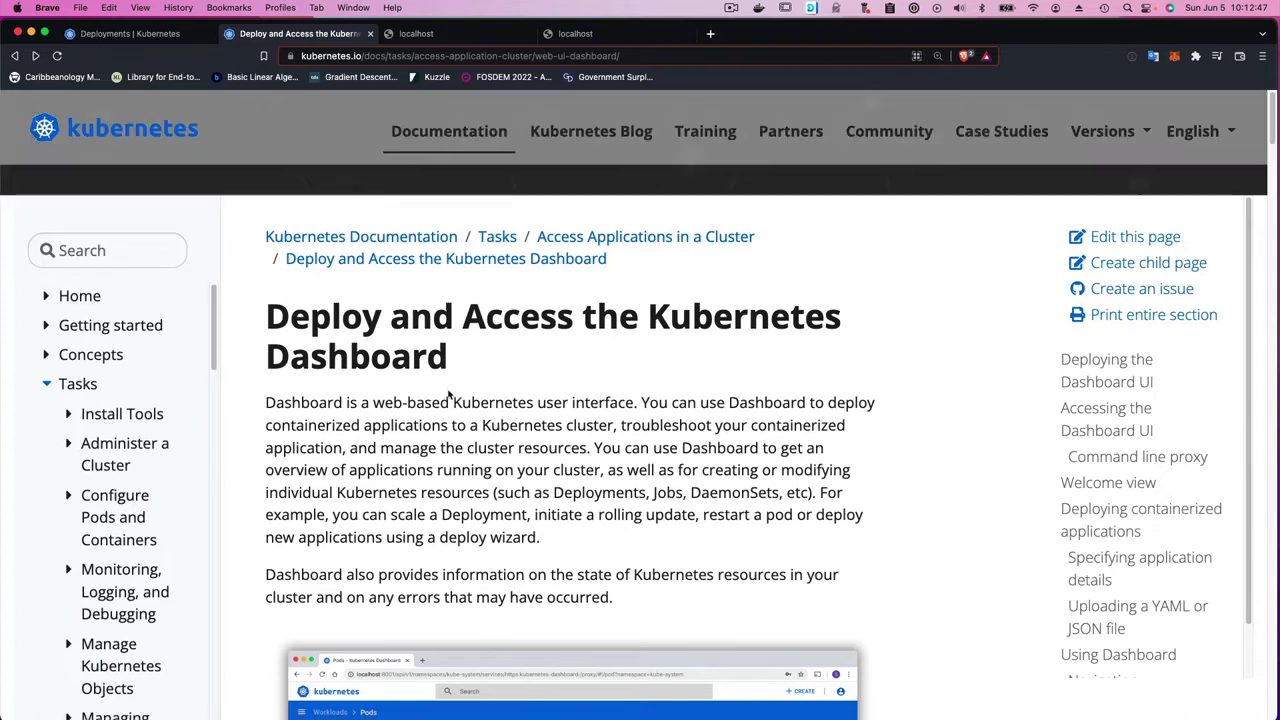
scroll(175, 527, "down", 1)
scroll(175, 527, "up", 1)
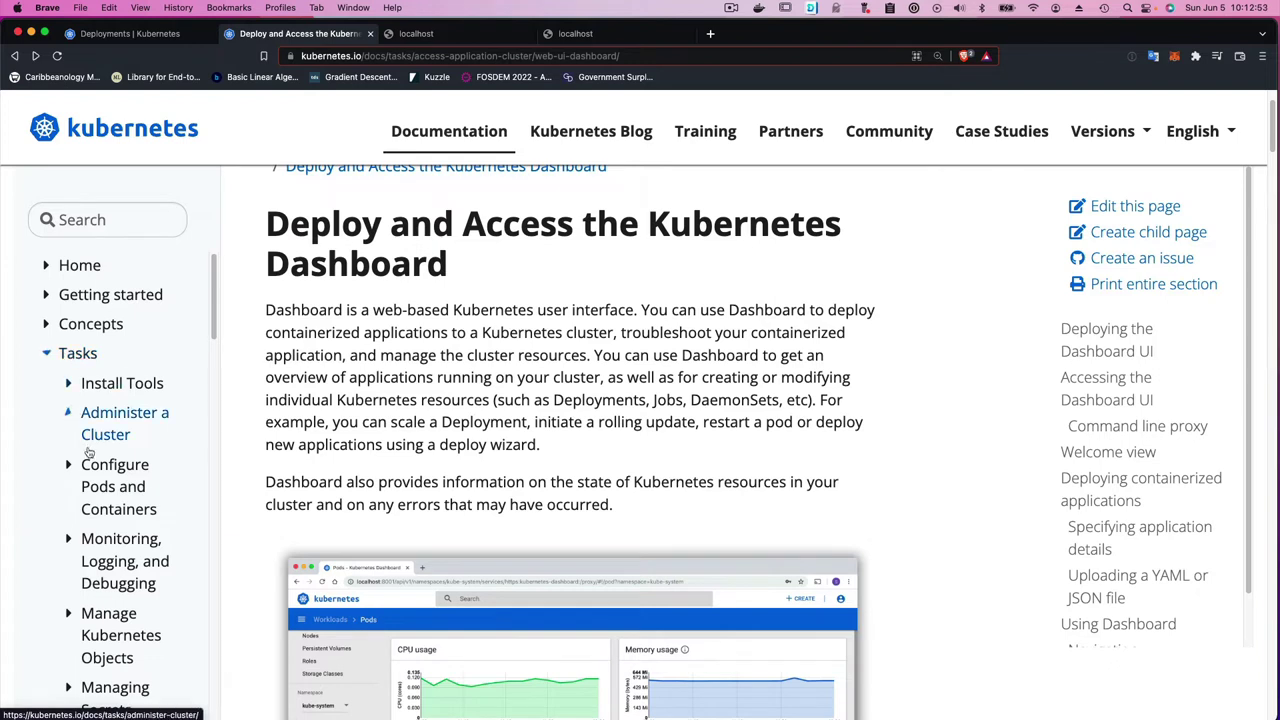
scroll(88, 450, "down", 5)
scroll(88, 452, "down", 6)
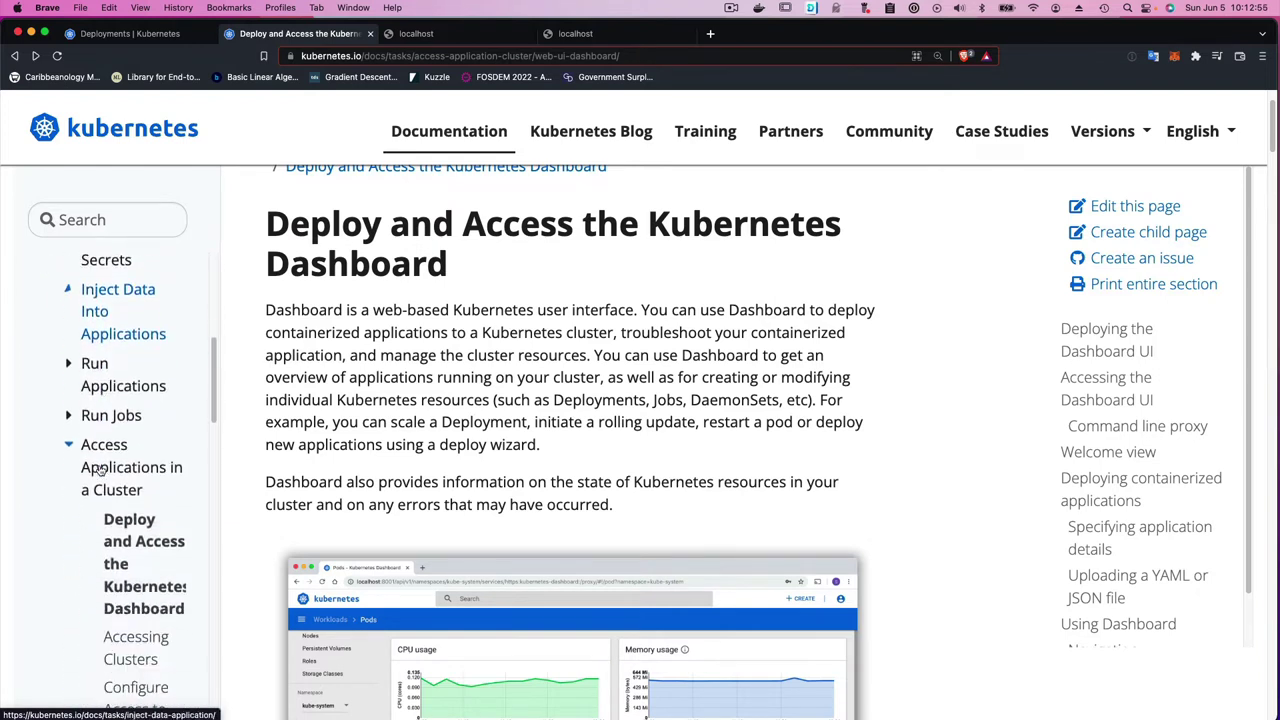
scroll(140, 494, "down", 3)
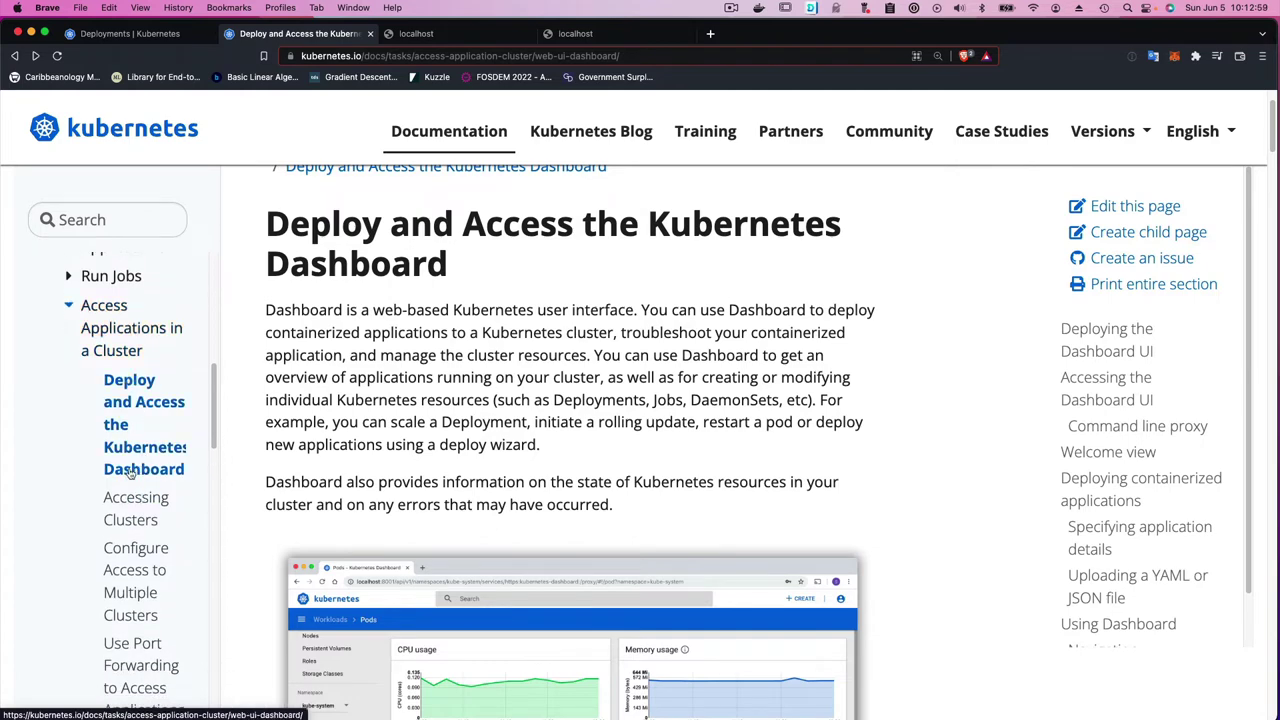
scroll(332, 435, "down", 5)
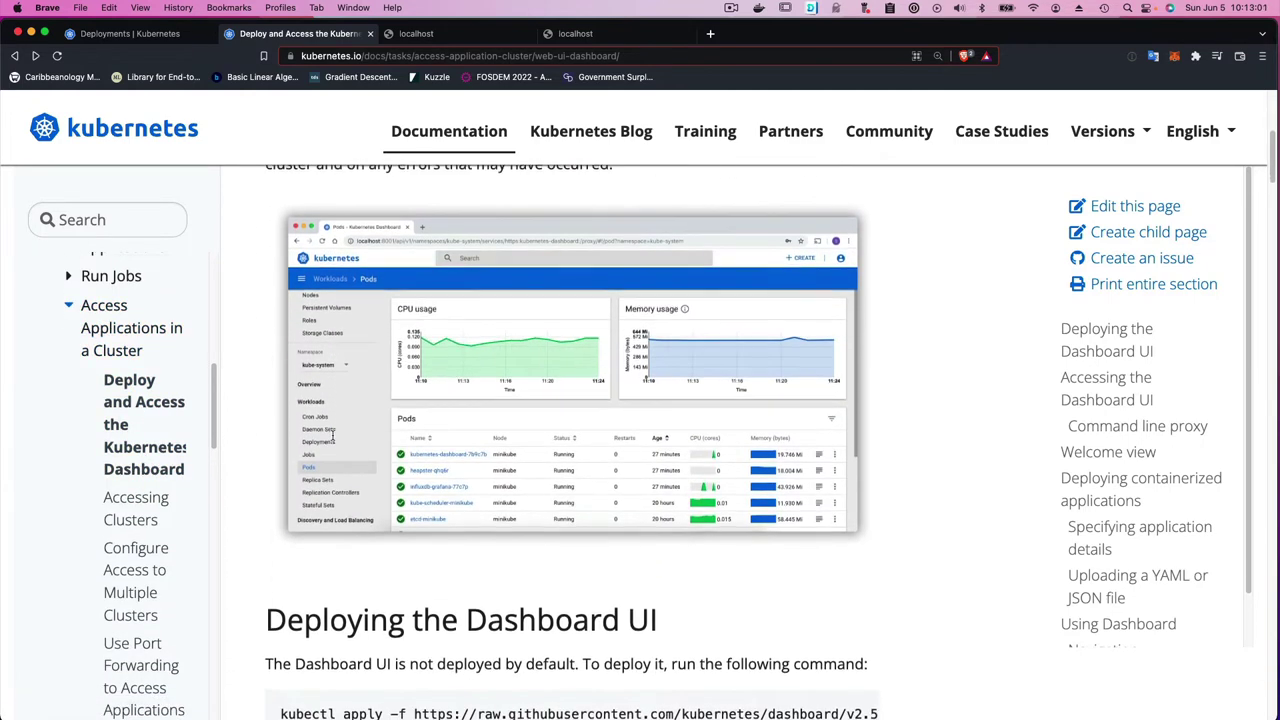
scroll(332, 435, "down", 3)
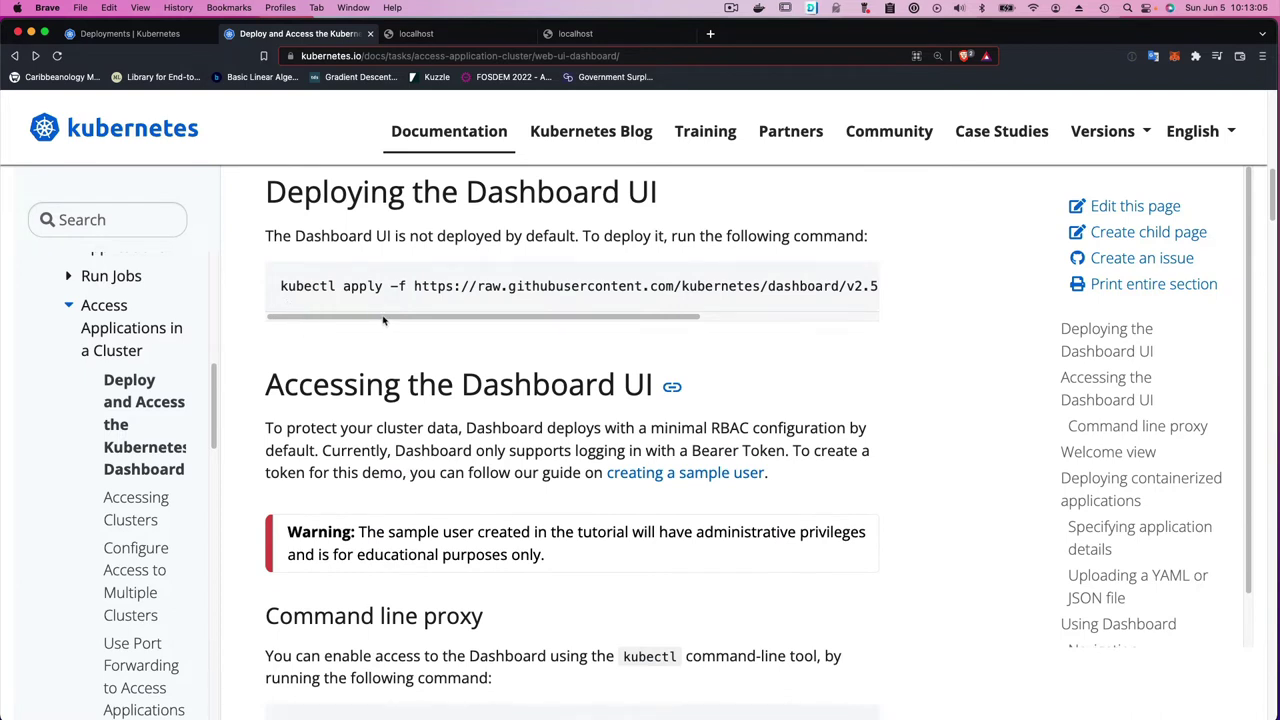
left_click_drag(281, 286, 891, 287)
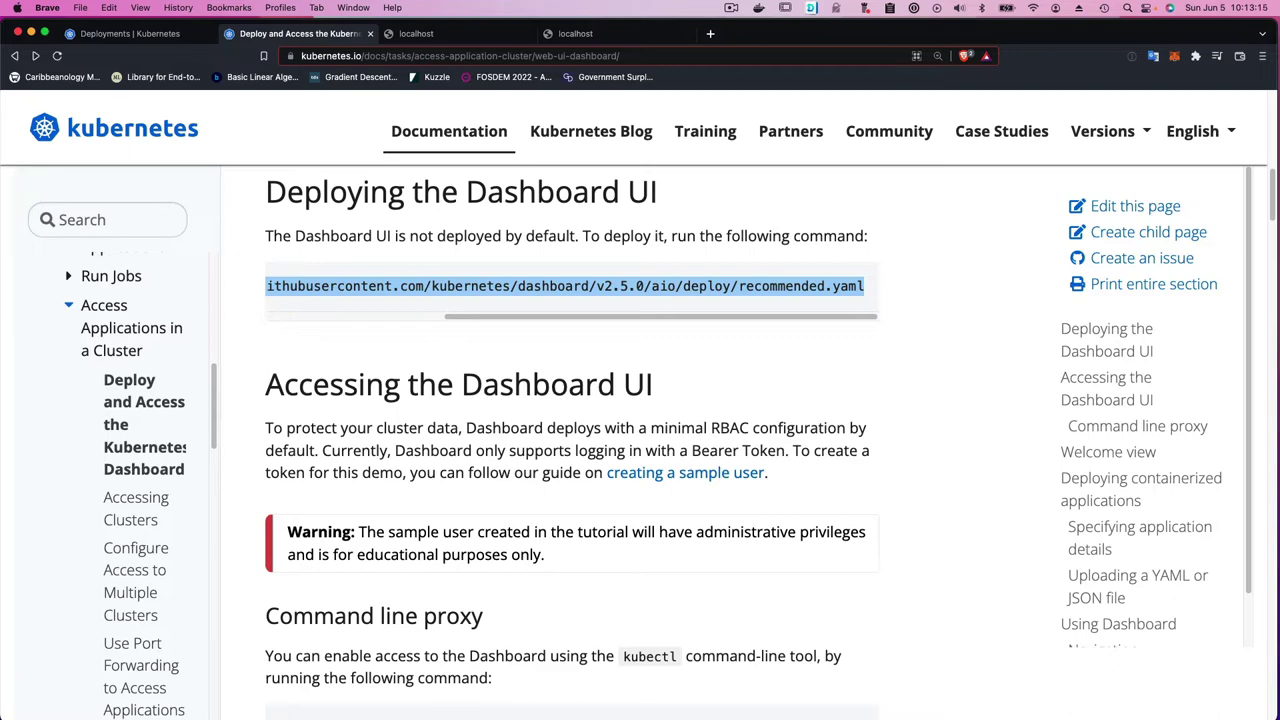
- Switch to the terminal and start the Kubernetes API proxy with kubectl proxy
key("ctrl+grave")
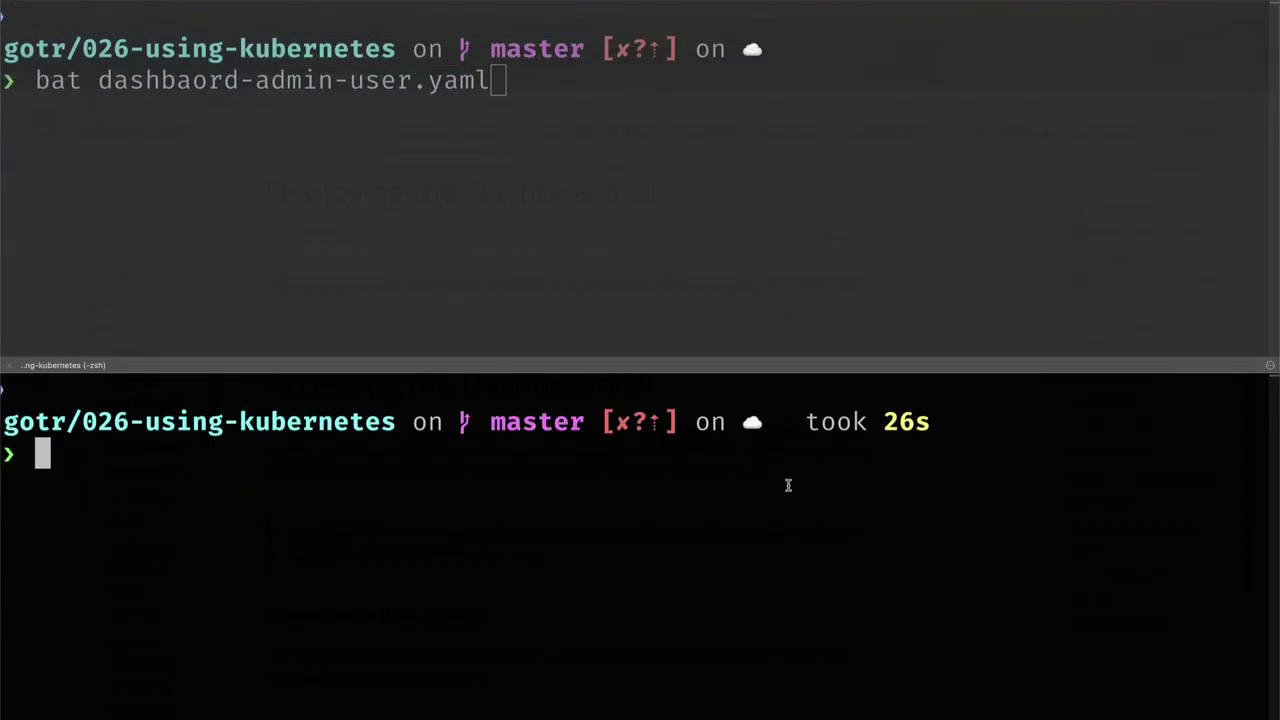
type("kubectl ")
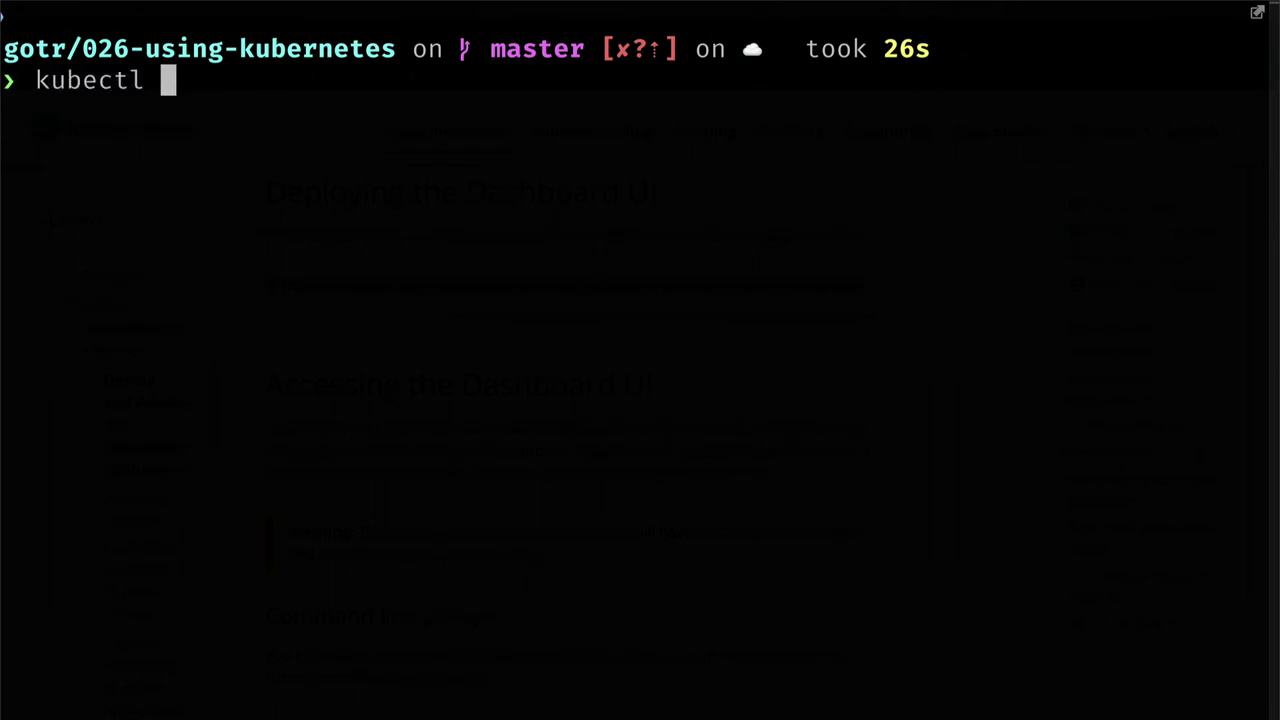
type("proxy")
key("Return")
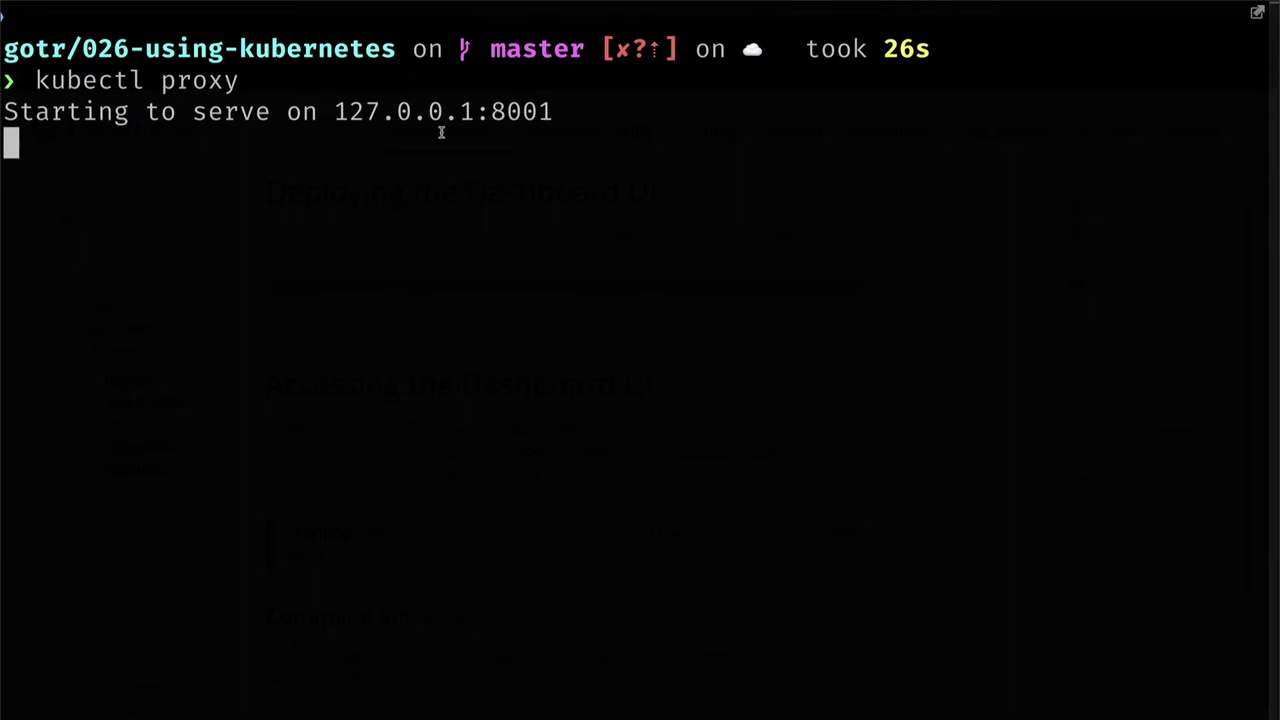
- Switch back to the browser and reload the localhost:8001 page to check the proxy
key("super+Tab")
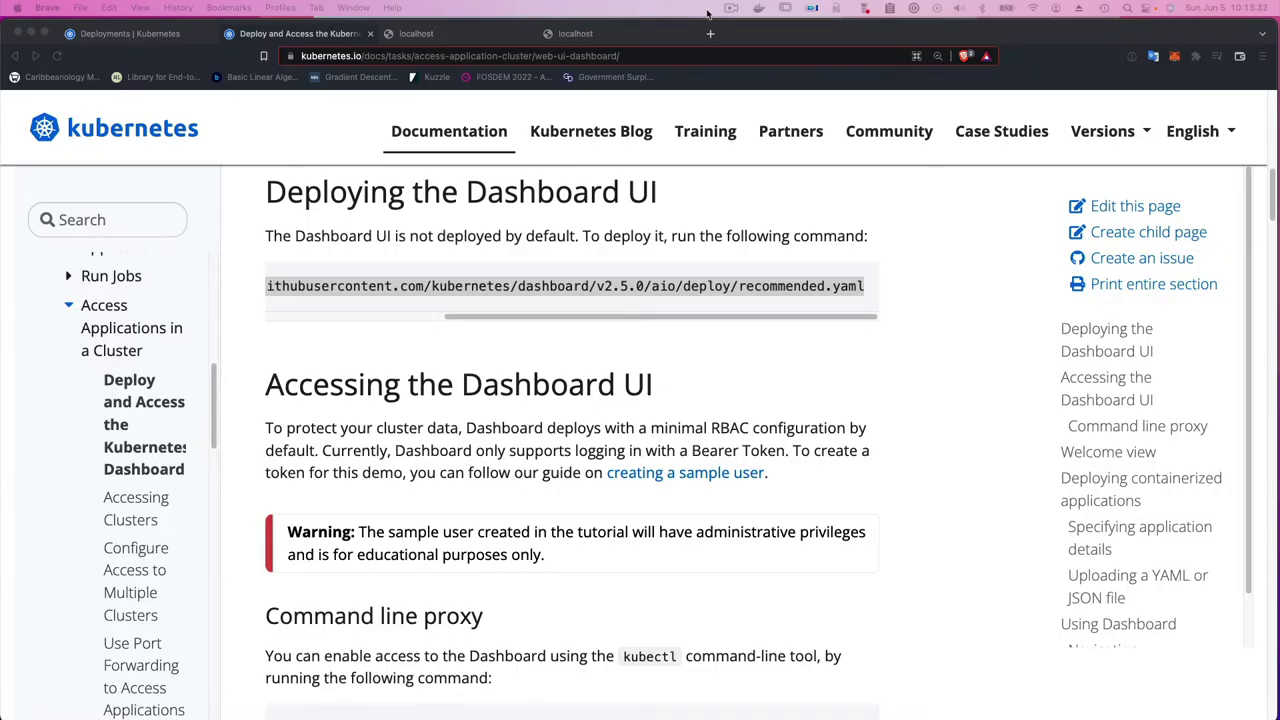
left_click(478, 42)
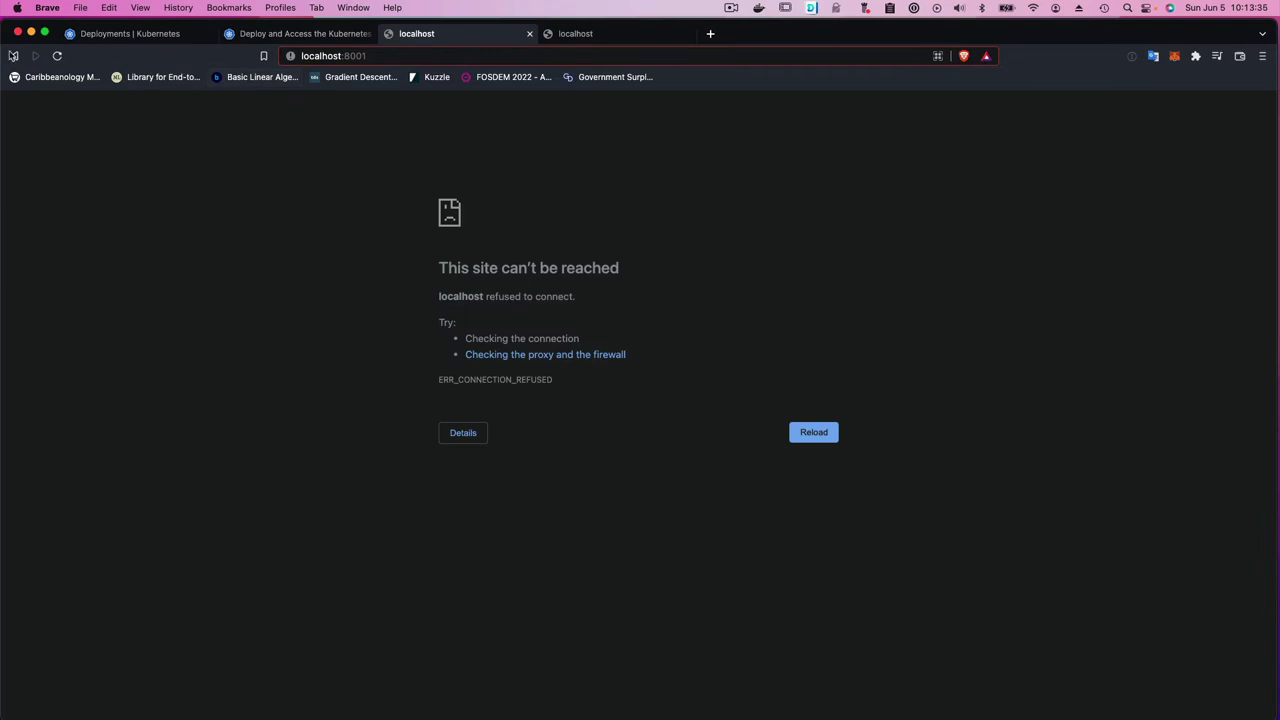
left_click(58, 56)
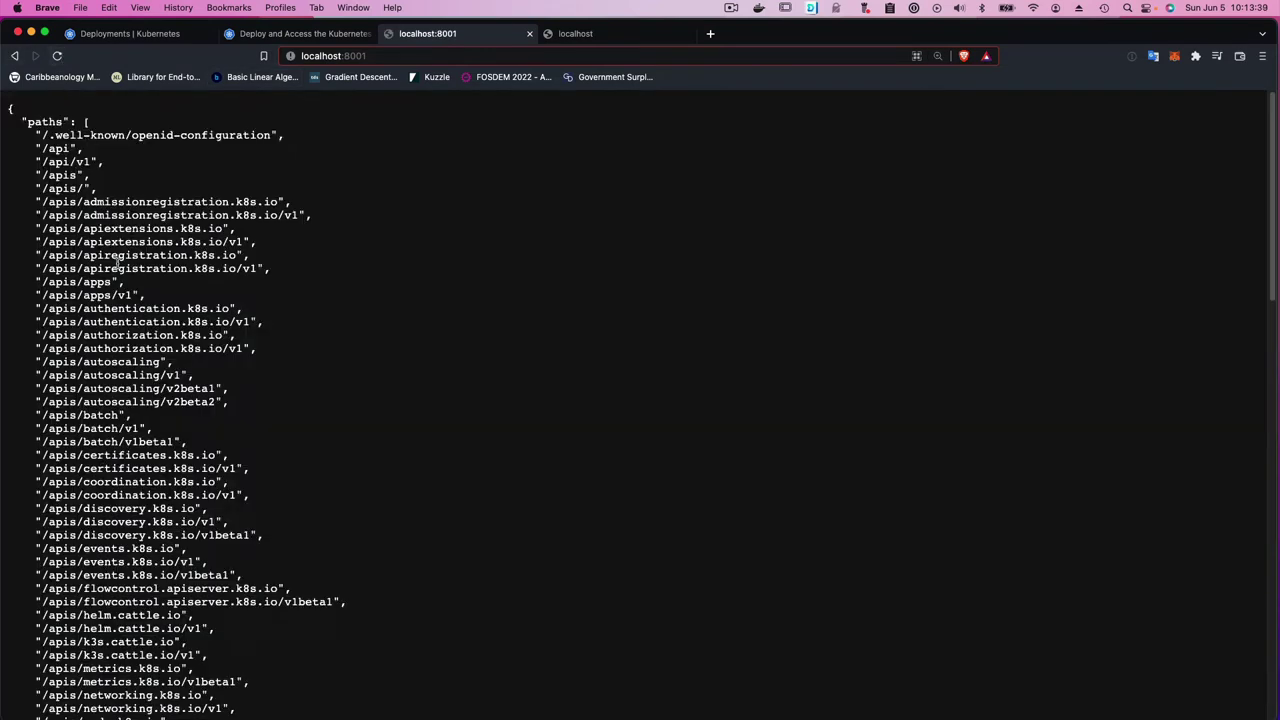
- Try to open the dashboard at localhost:8001/api/v1/namespaces/kubernetes-dashboard/services/https:kubernetes-dashboard:/proxy/
left_click(395, 56)
left_click(395, 56)
type("/")
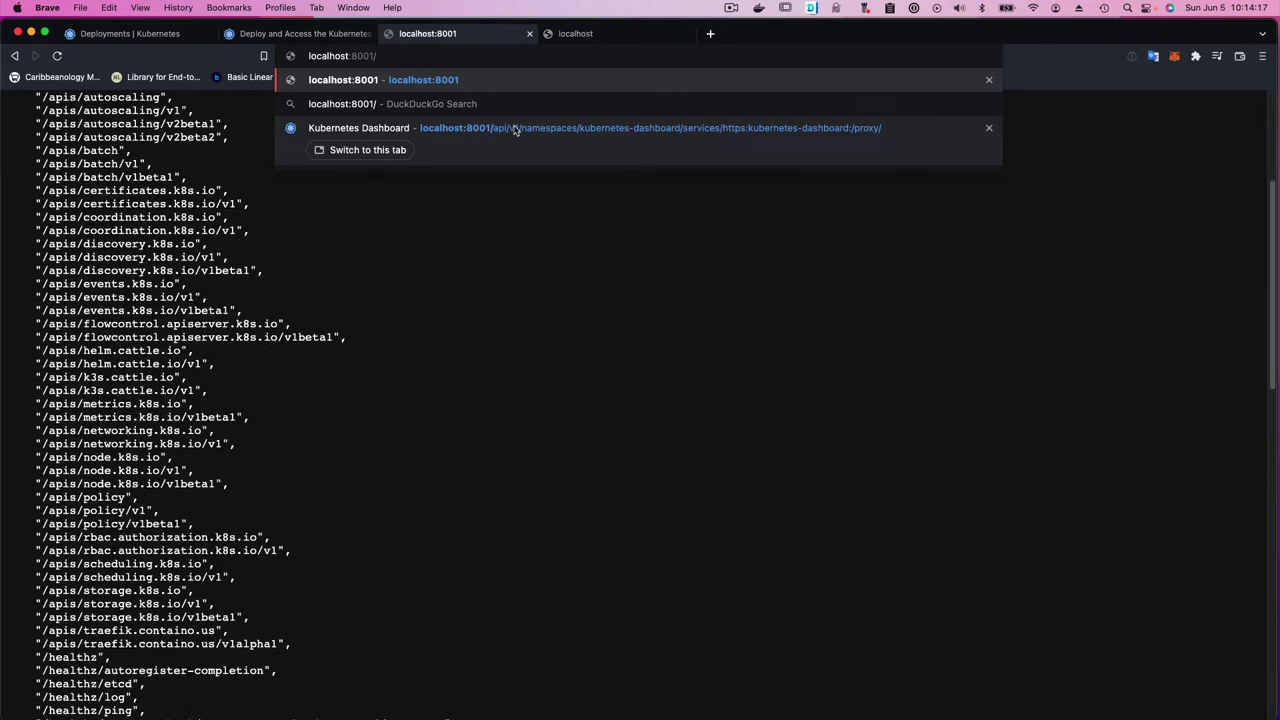
left_click(517, 130)
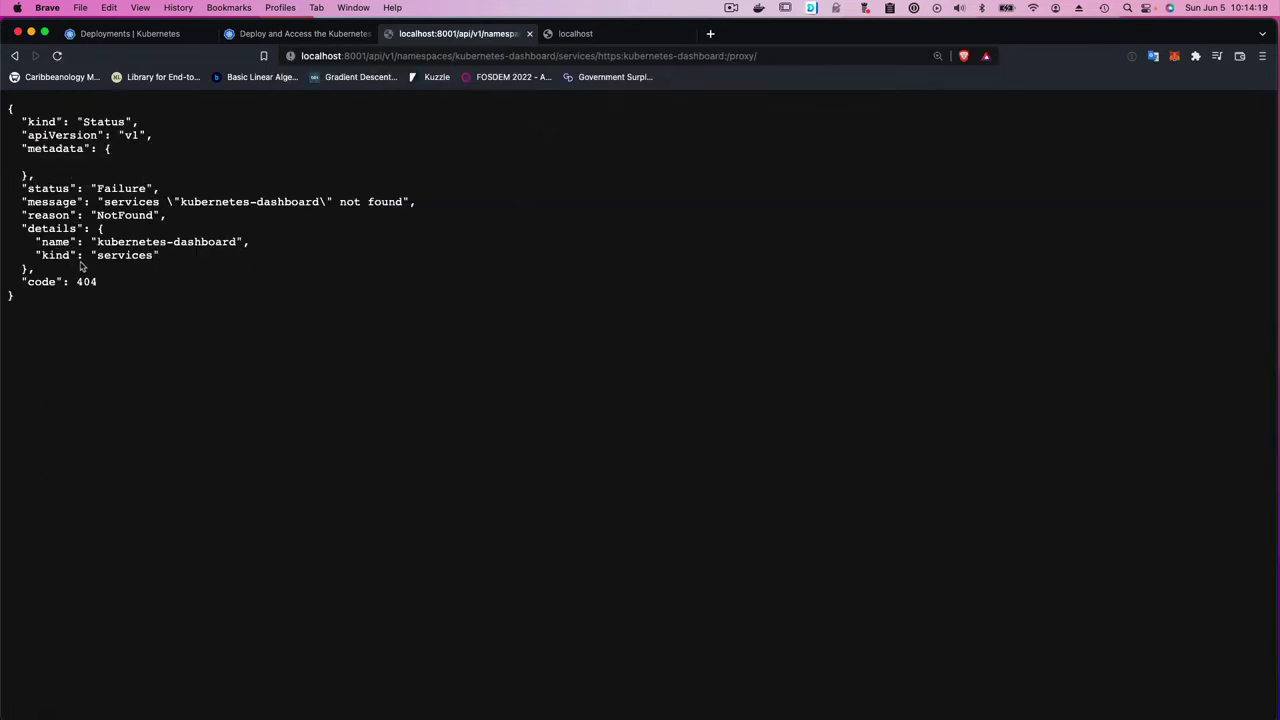
- Copy the selected kubectl apply command from the guide's Deploying the Dashboard UI section
left_click(300, 33)
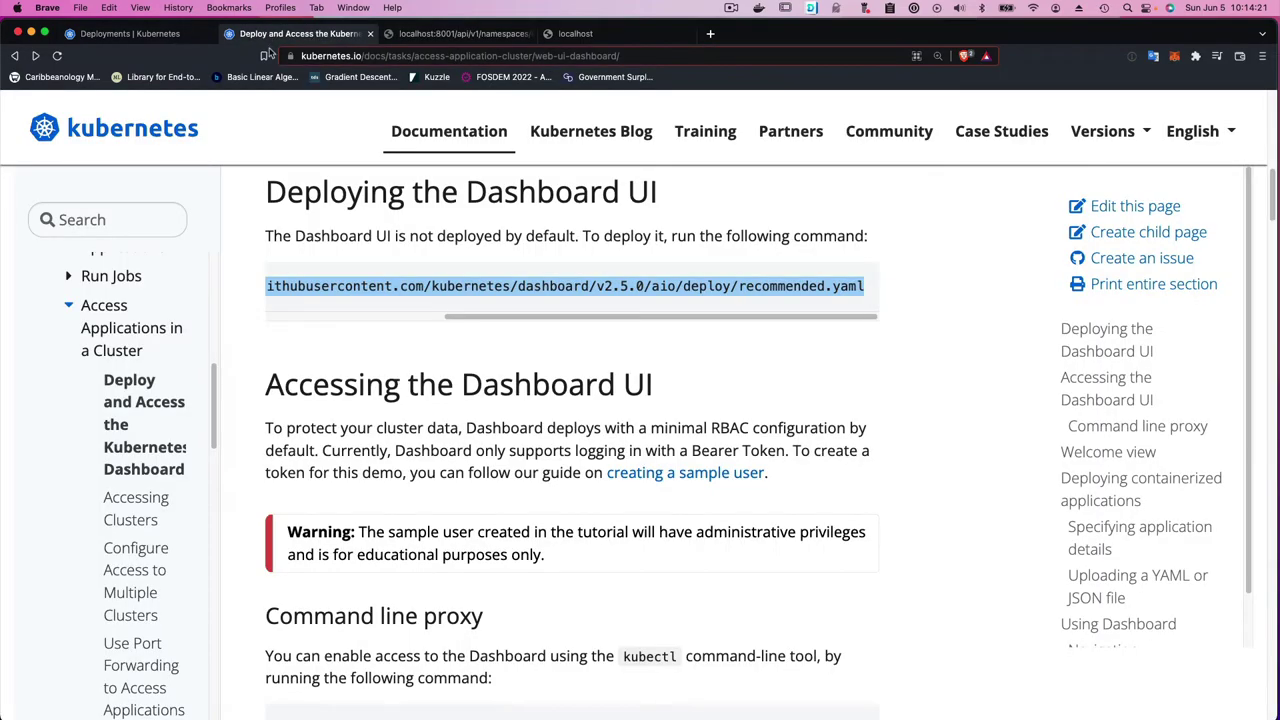
right_click(391, 280)
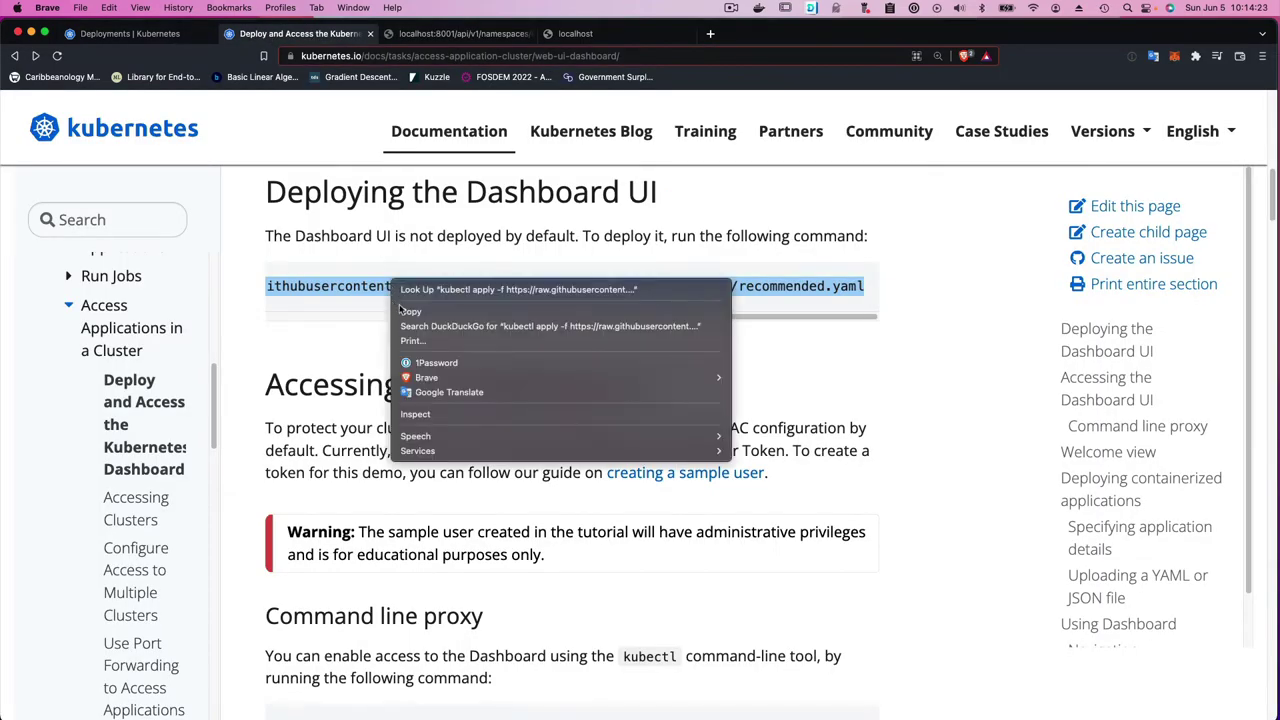
left_click(404, 312)
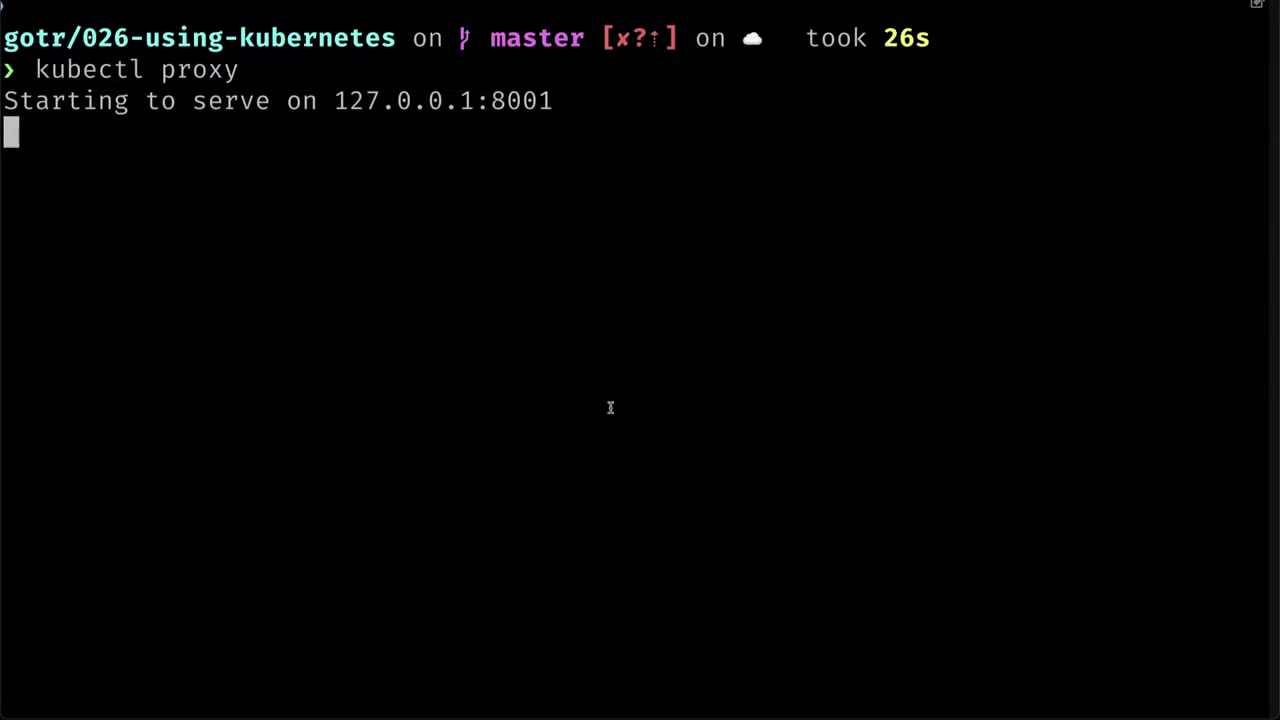
- In the terminal pane not running the proxy, discard the pending bat command and run the copied kubectl apply command for recommended.yaml
key("super+shift+Return")
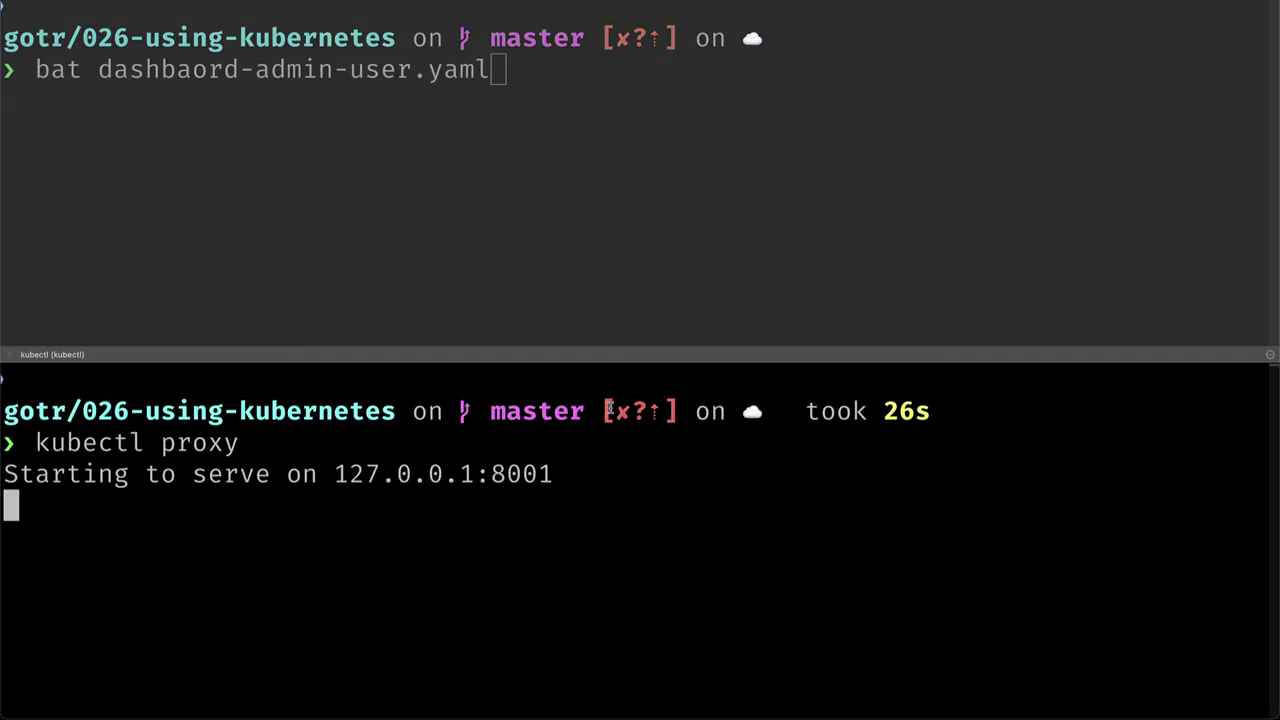
left_click(496, 294)
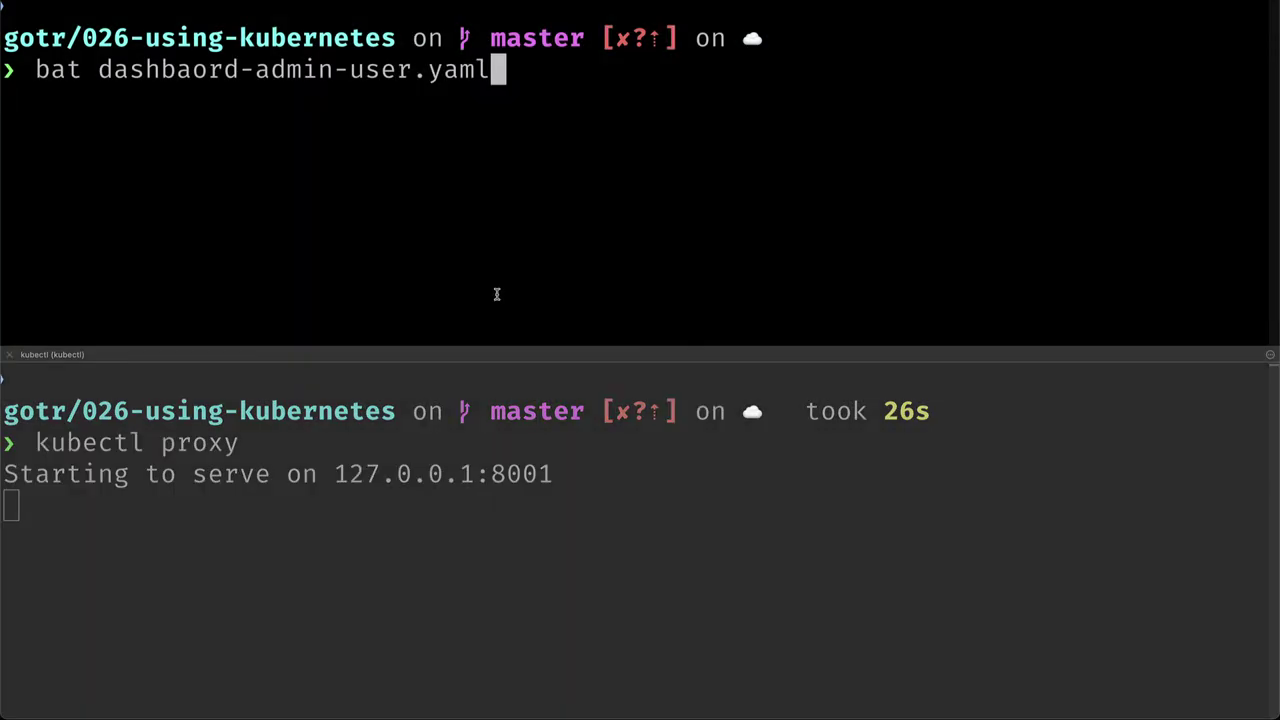
key("Return")
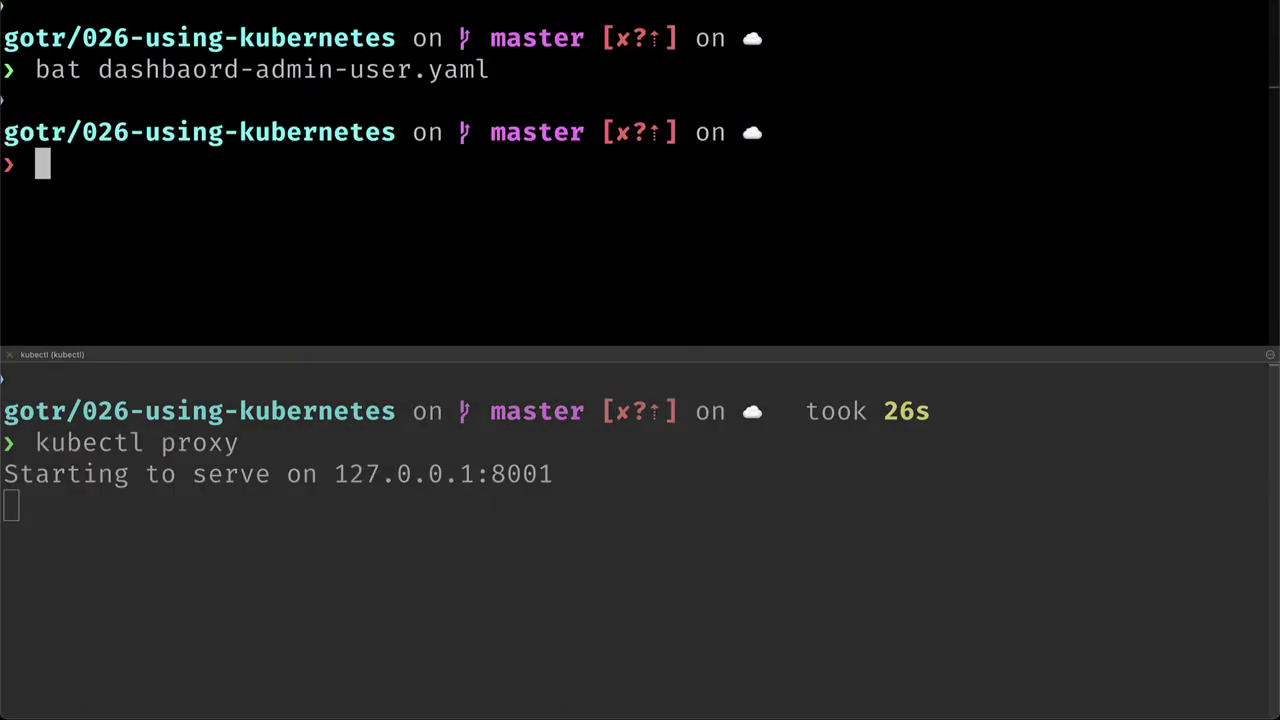
key("super+v")
key("Return")
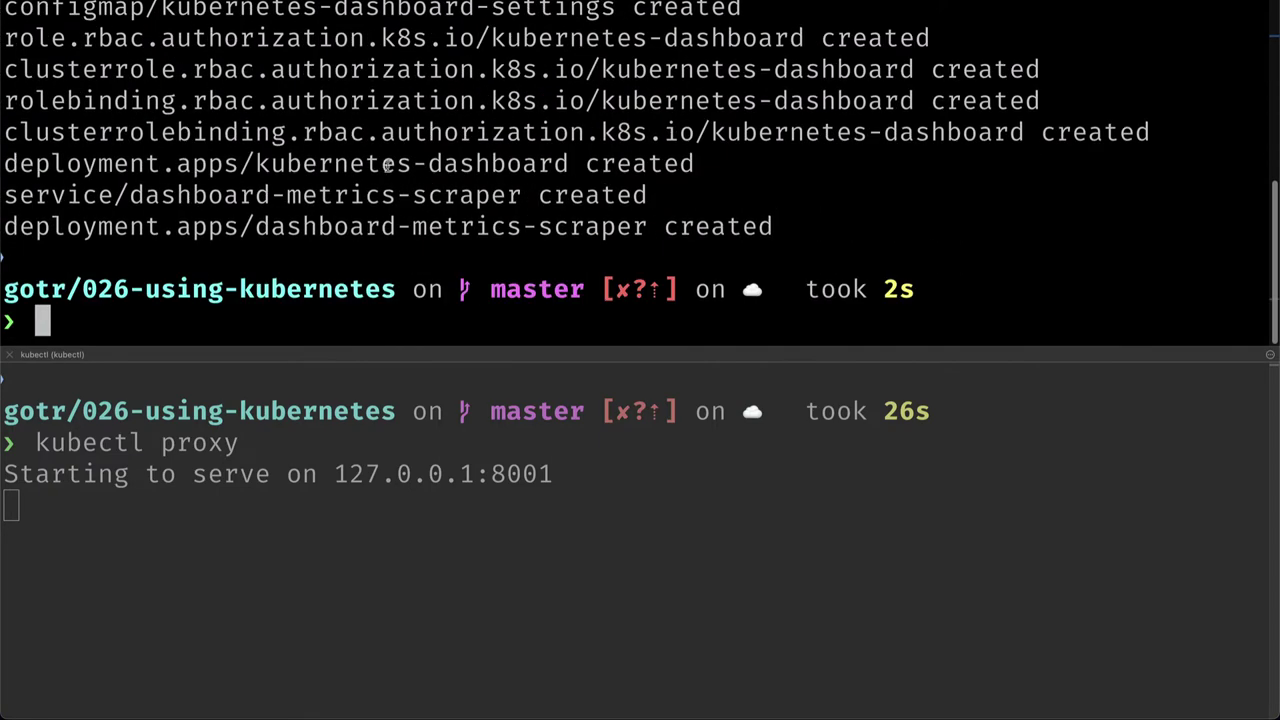
- Review the kubectl apply output in the terminal, and reload the dashboard's proxy page in the browser
scroll(471, 185, "up", 5)
scroll(471, 185, "down", 5)
scroll(471, 185, "up", 5)
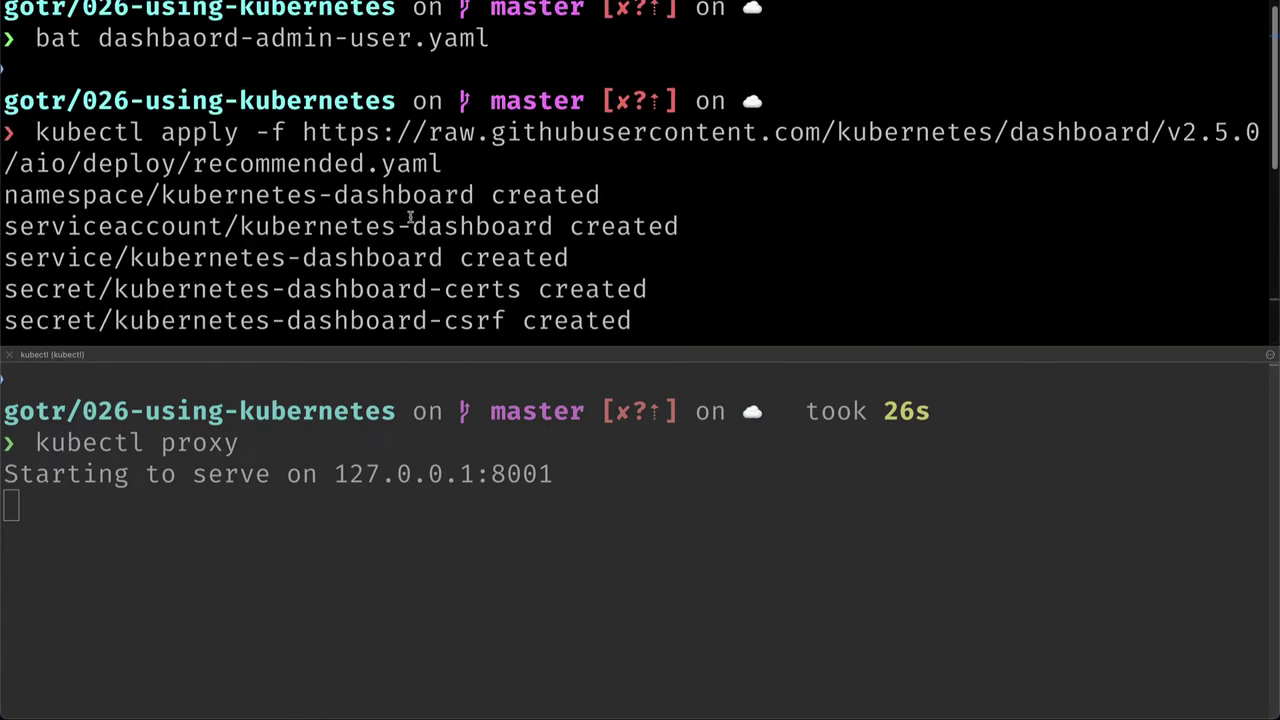
scroll(410, 210, "down", 2)
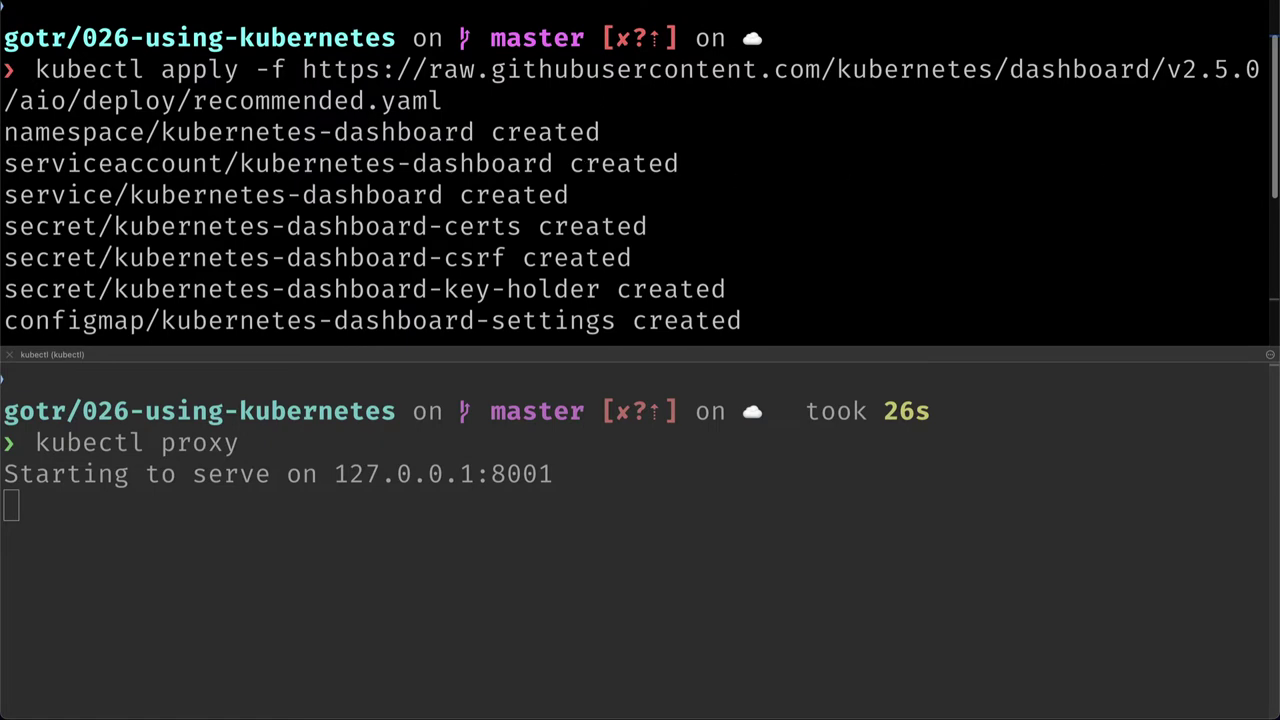
key("super+Tab")
left_click(490, 36)
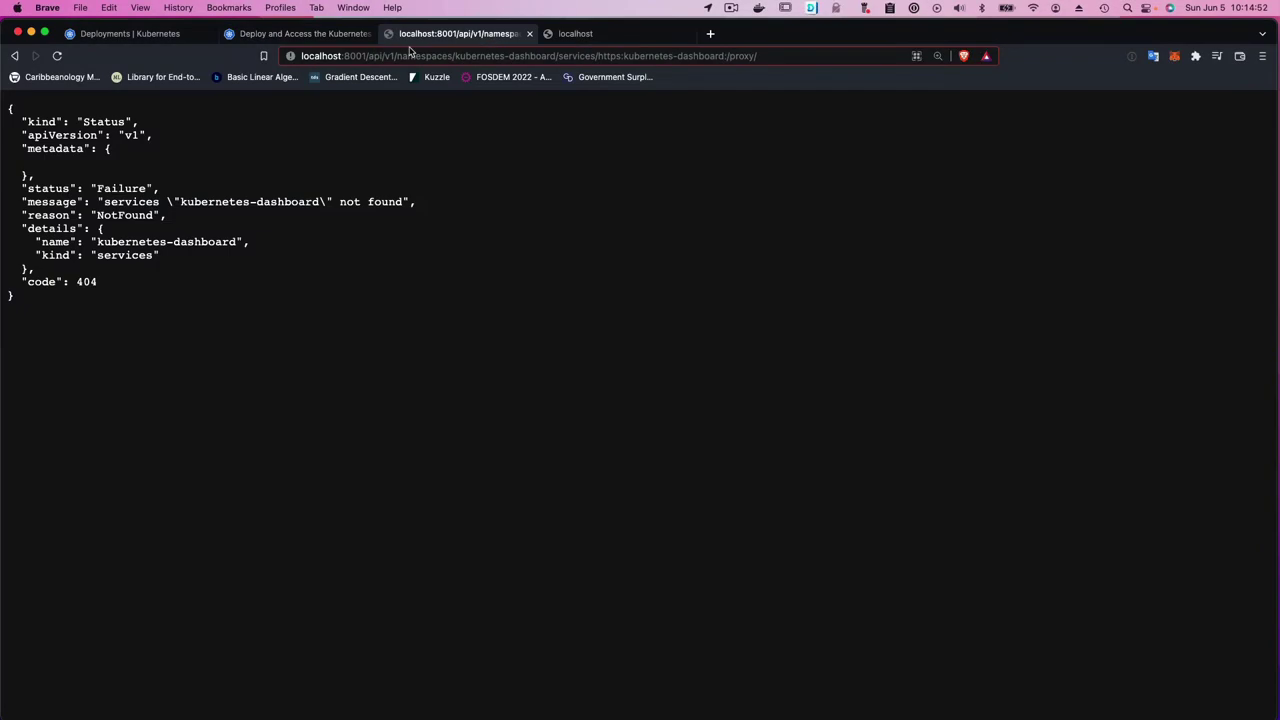
left_click(57, 56)
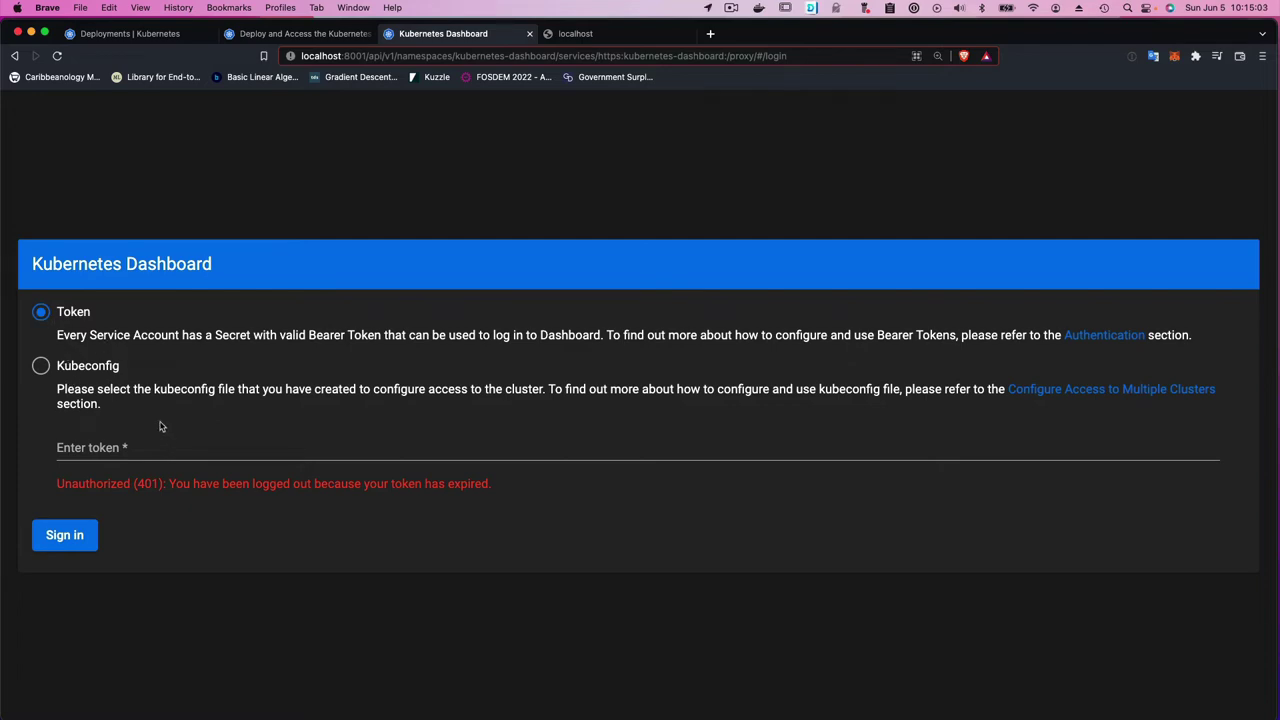
- Open the guide on creating a sample user from the dashboard documentation and read its Service Account and ClusterRoleBinding sections
left_click(320, 40)
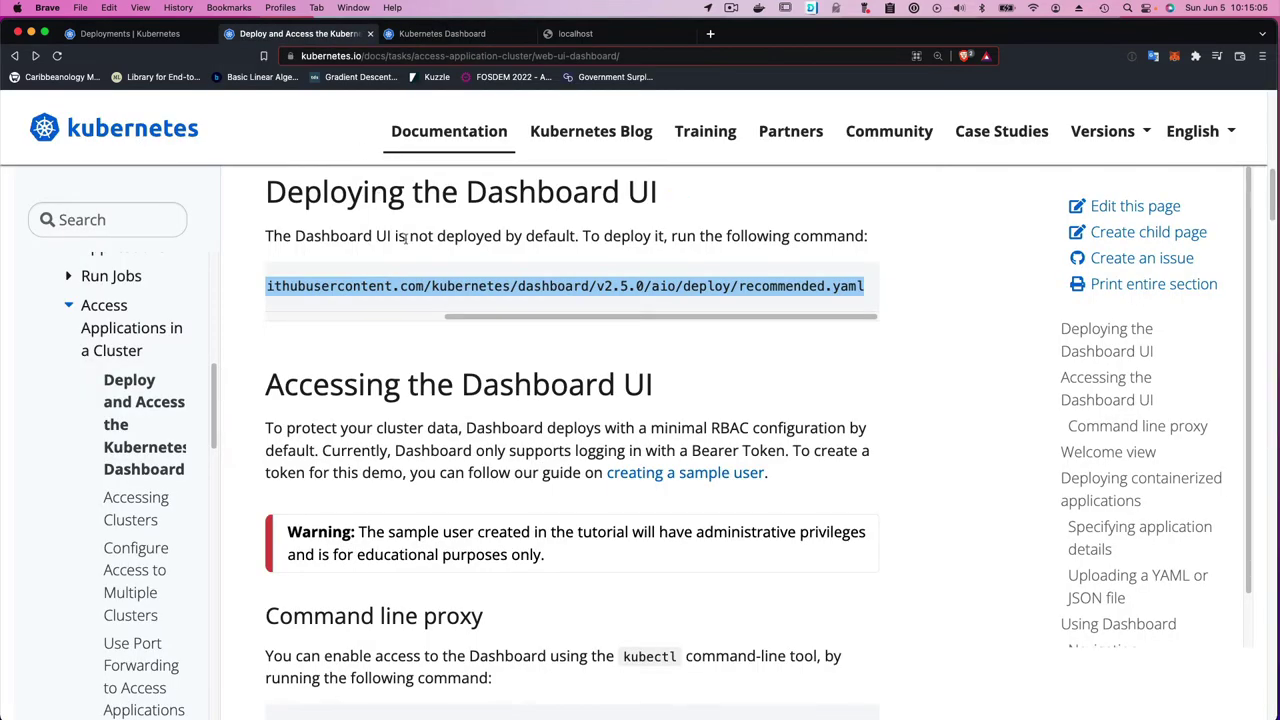
scroll(590, 480, "down", 4)
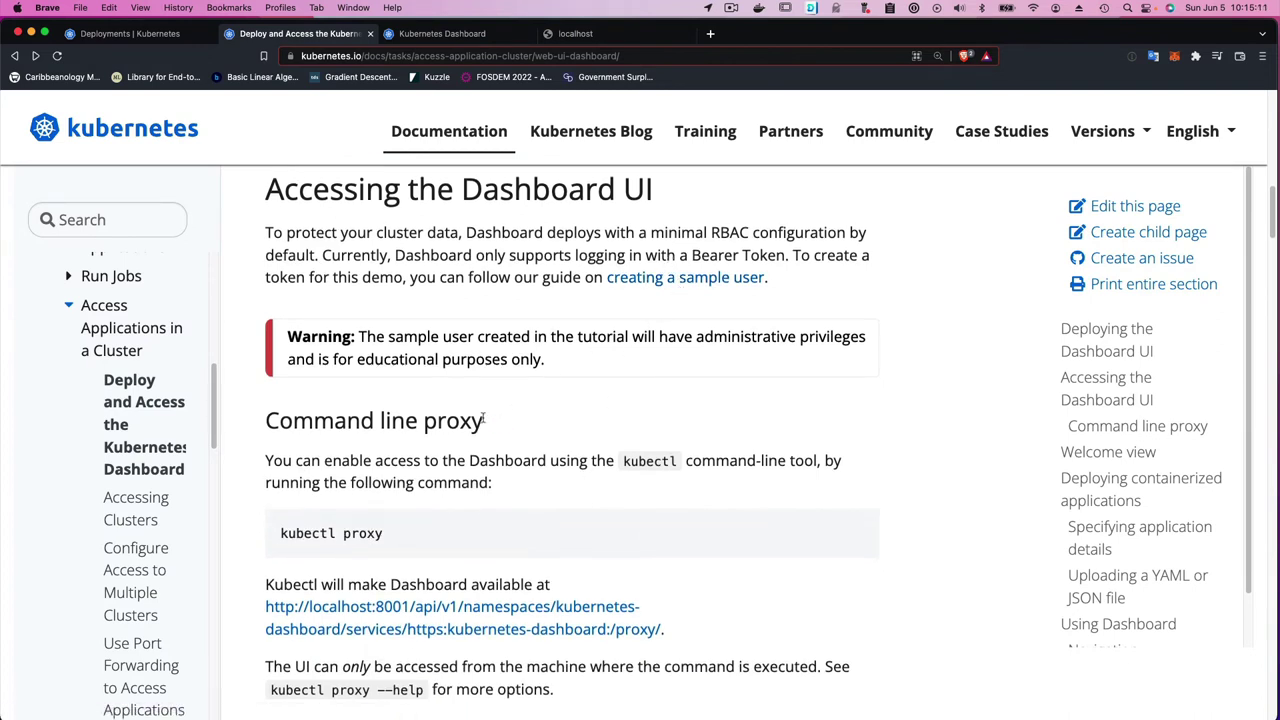
left_click(660, 280)
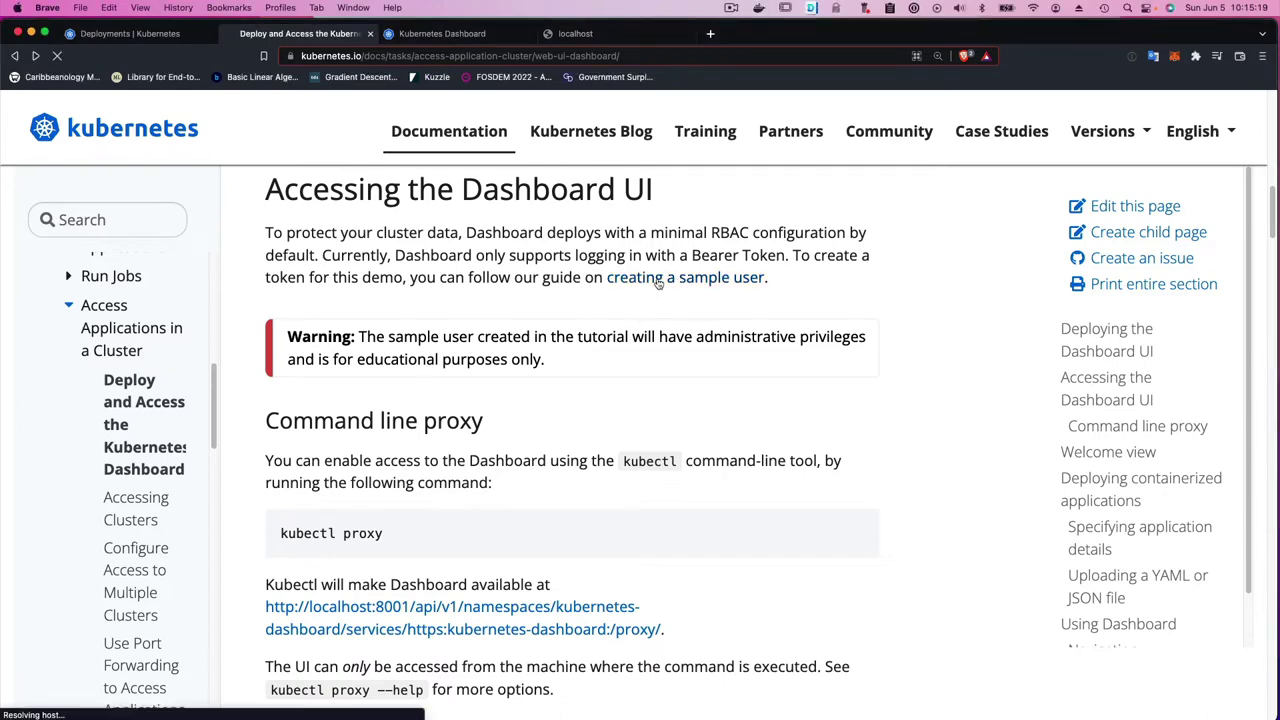
scroll(614, 414, "down", 1)
scroll(614, 414, "down", 7)
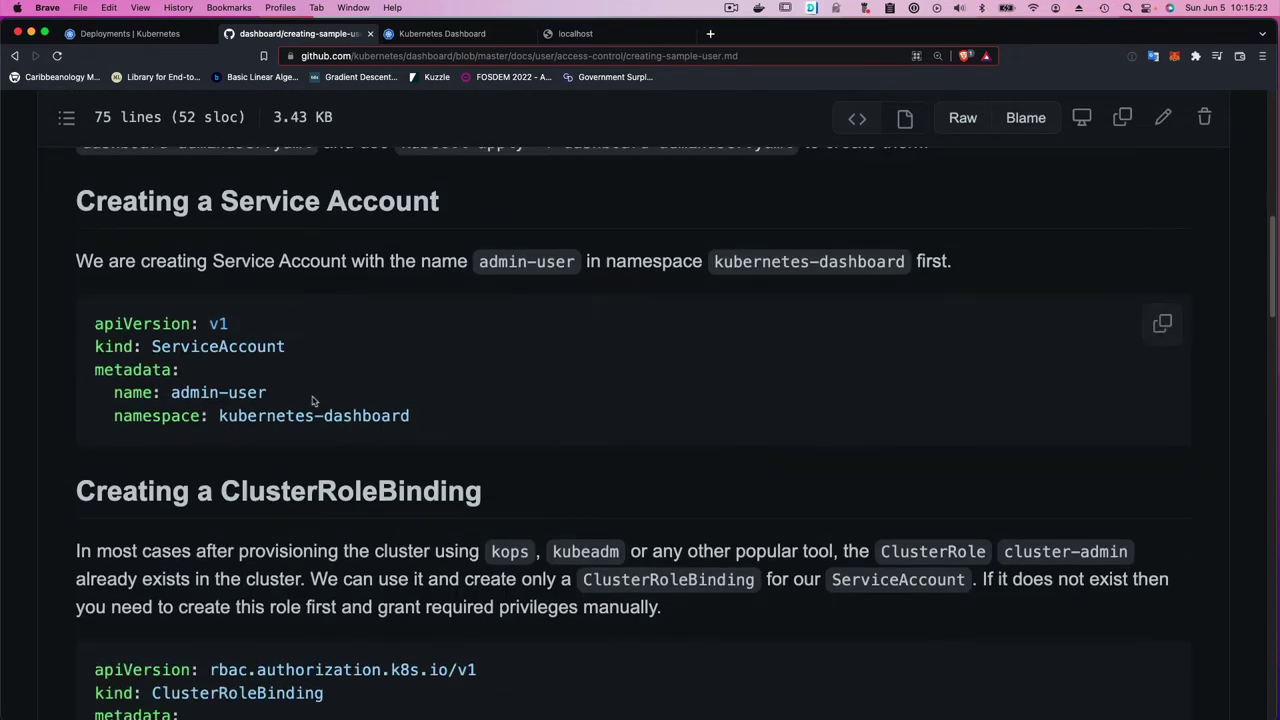
scroll(98, 300, "down", 2)
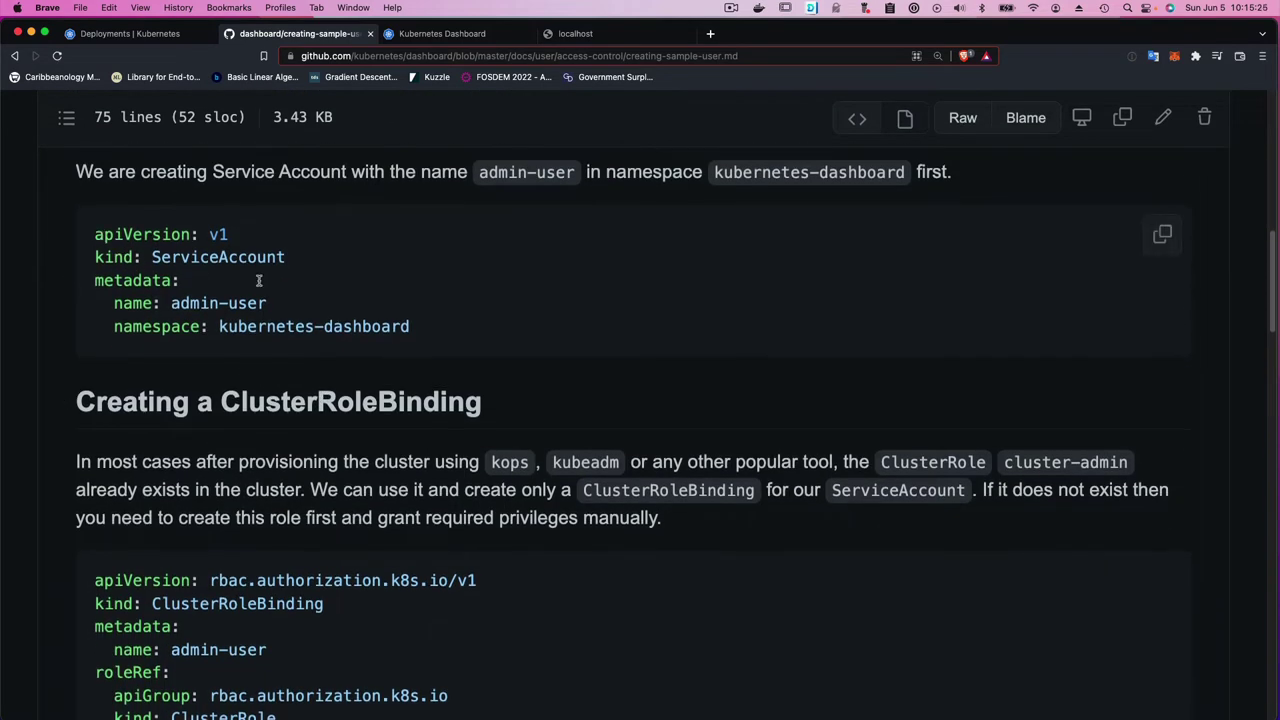
scroll(310, 511, "down", 5)
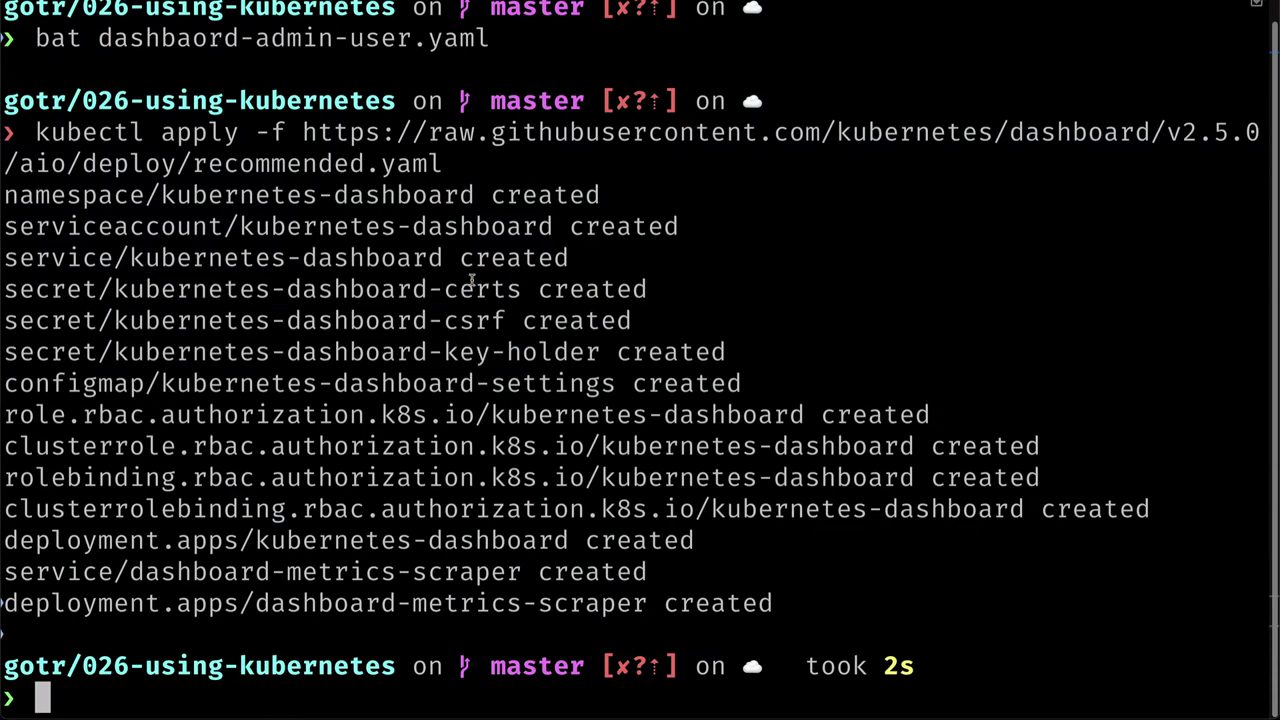
- In the terminal, clear the output and view dashbaord-admin-user.yaml with bat
key("ctrl+l")
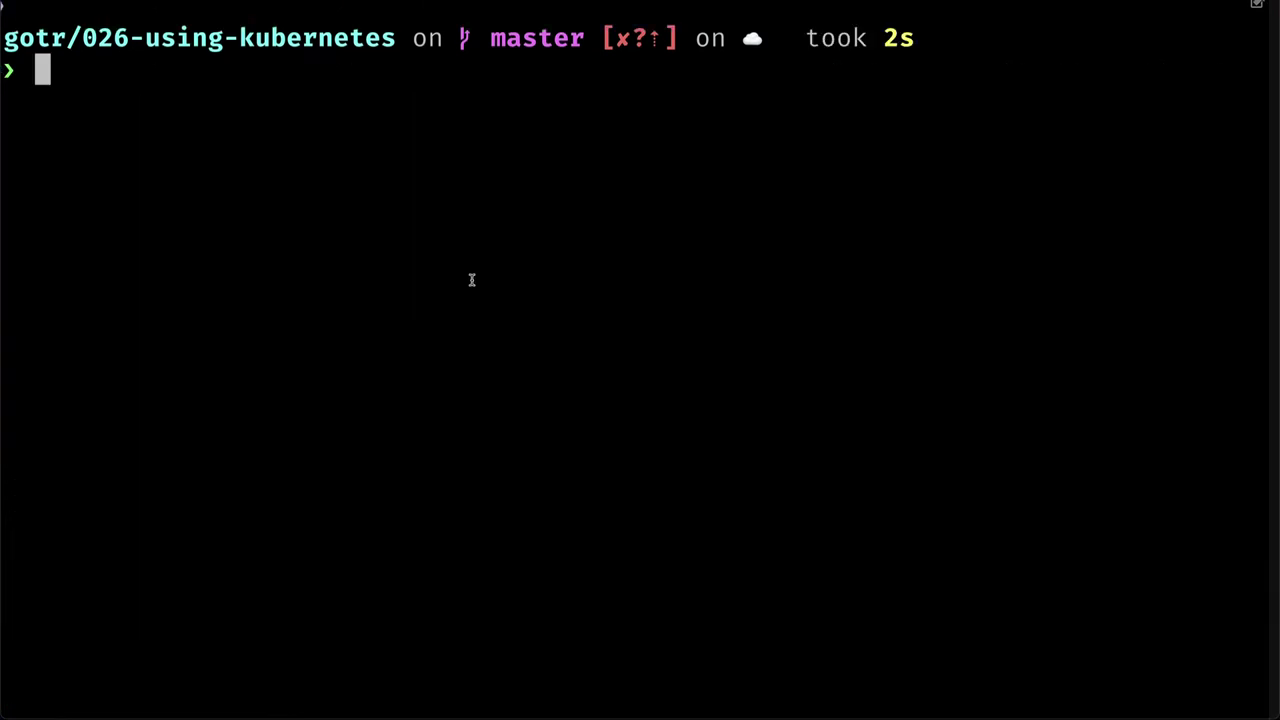
type("bat")
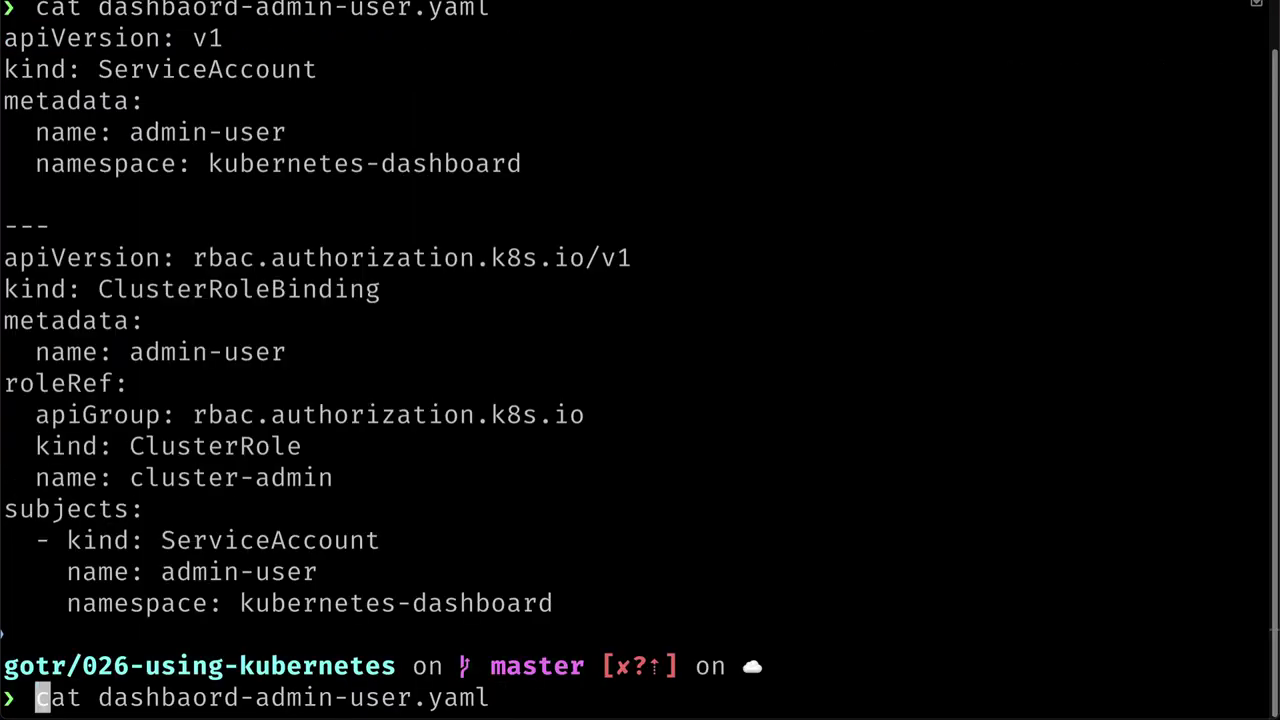
key("Right")
key("BackSpace")
type("b")
key("Return")
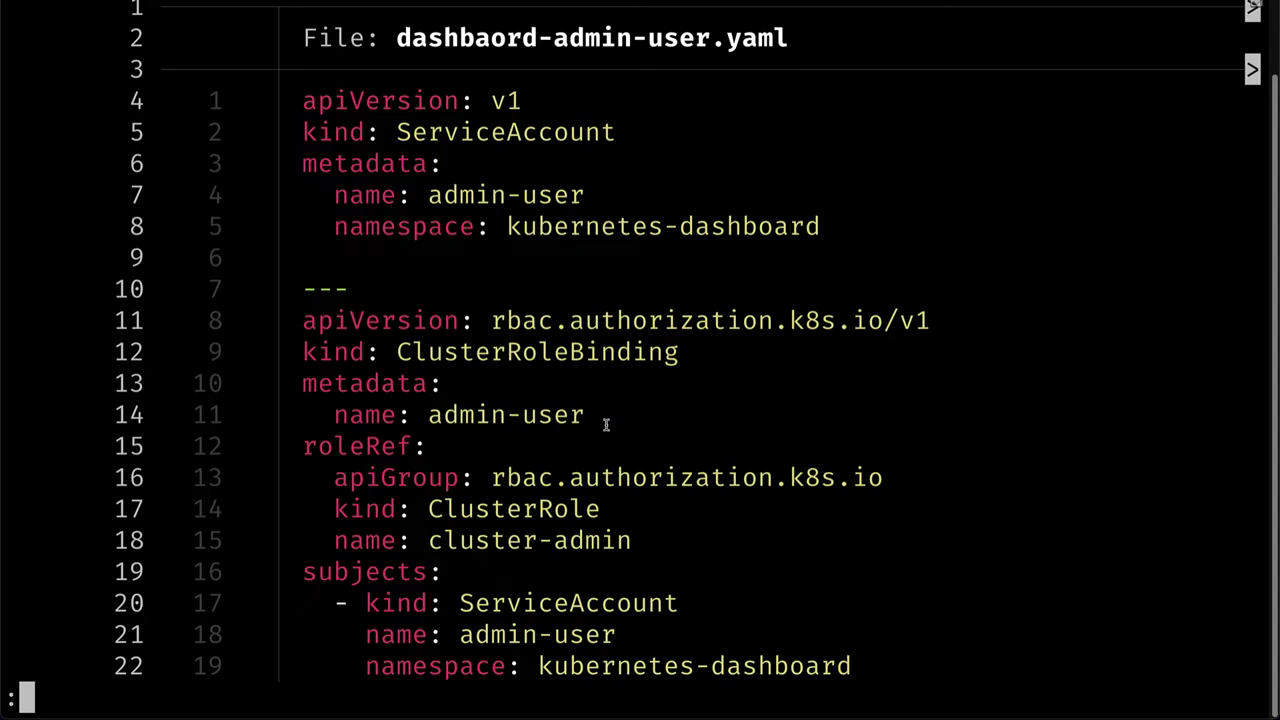
scroll(600, 425, "down", 1)
scroll(640, 360, "down", 1)
type("q")
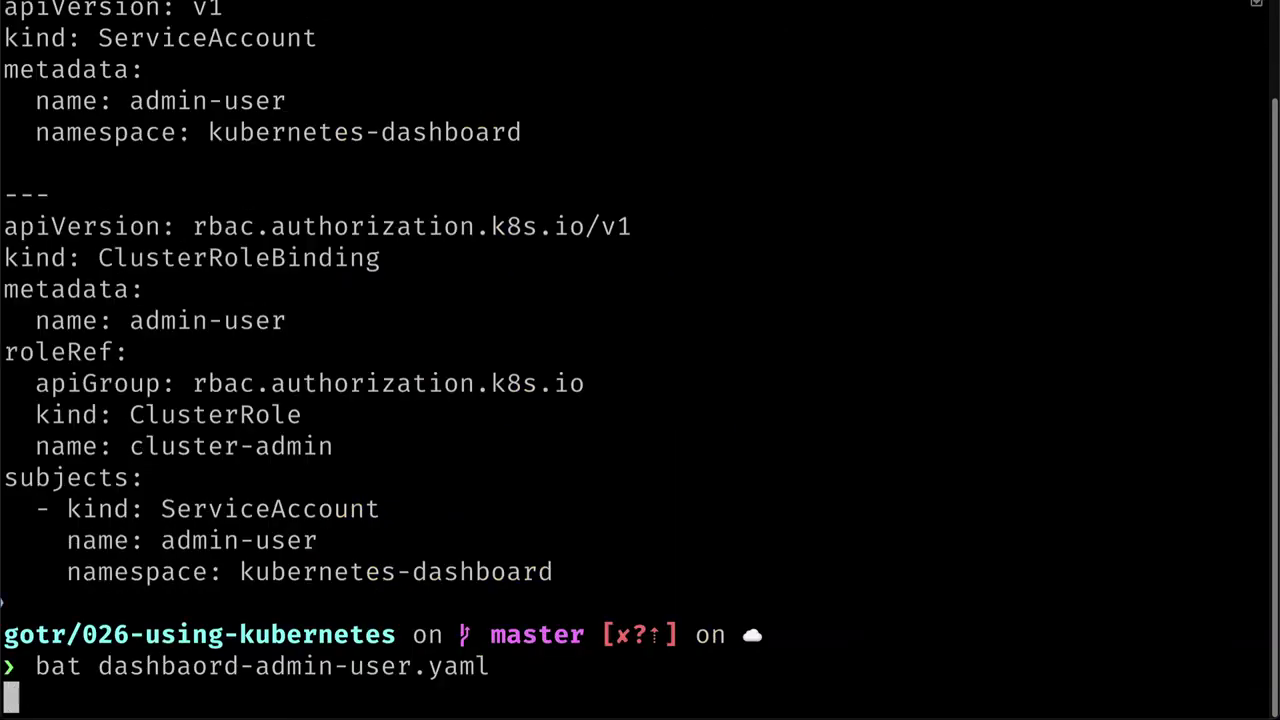
- Create the admin user by running kubectl apply -f dashbaord-admin-user.yaml
type("kube")
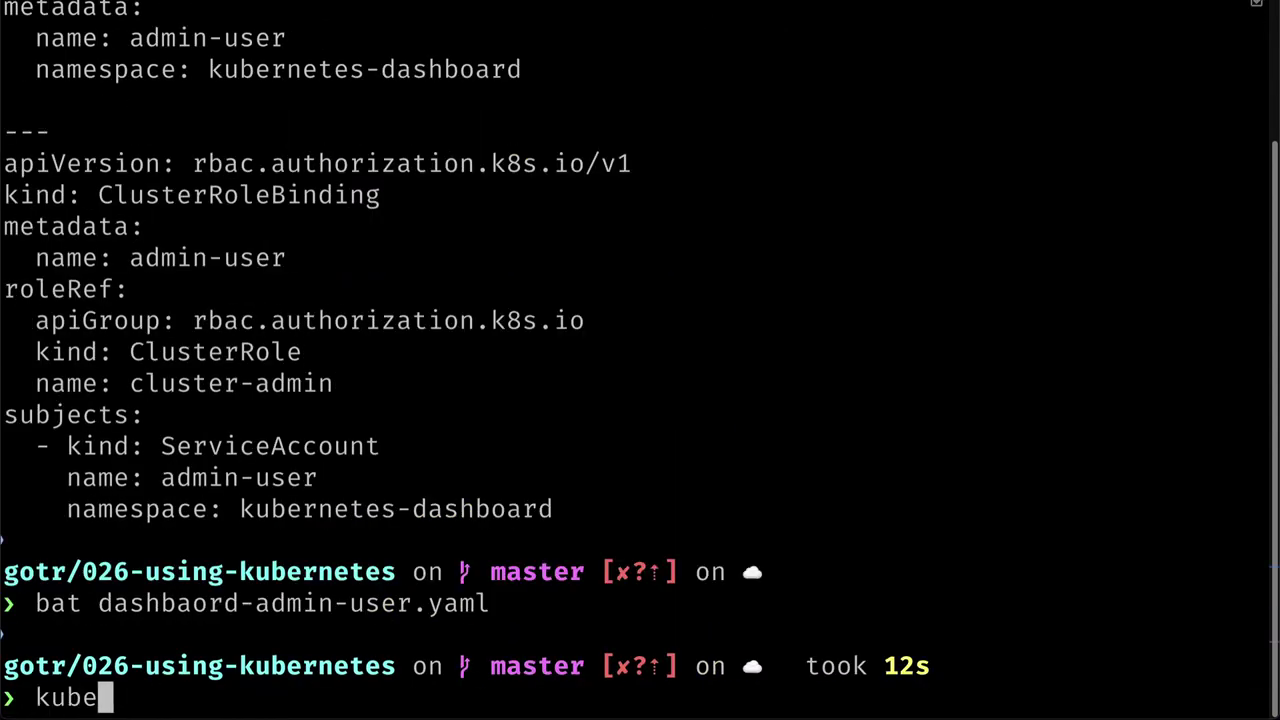
type("ctl apply")
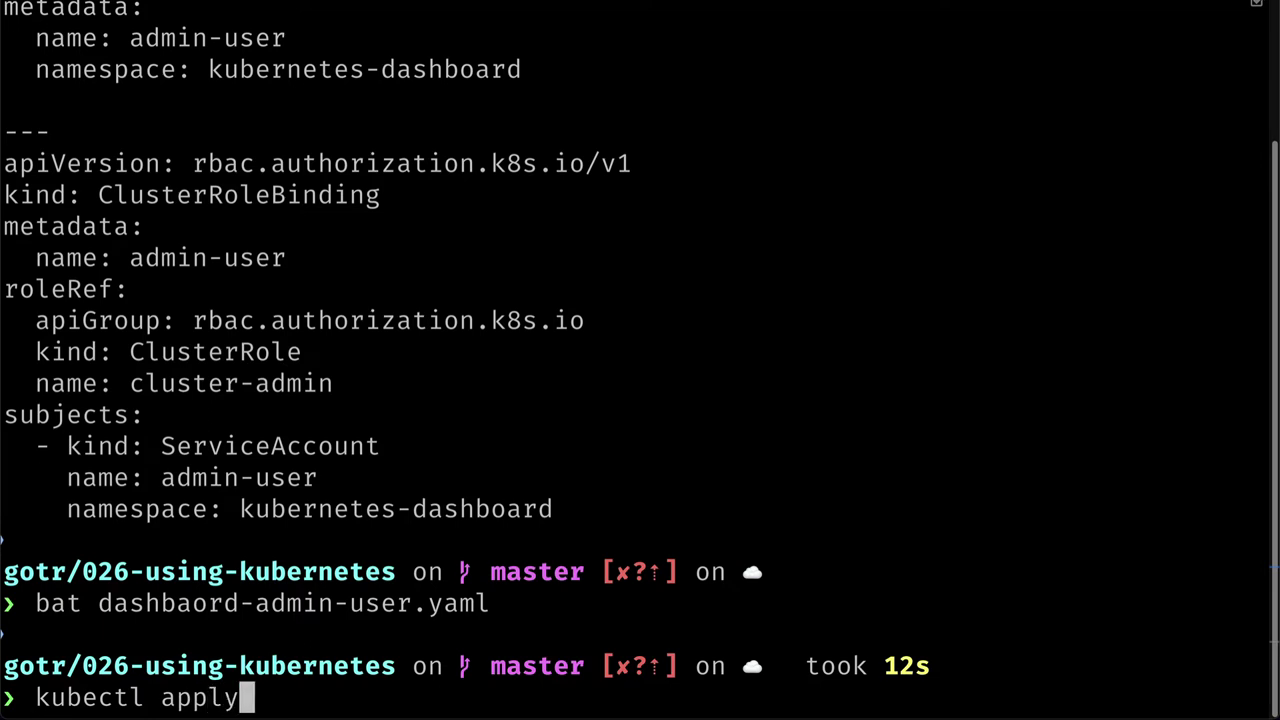
type(" -f da")
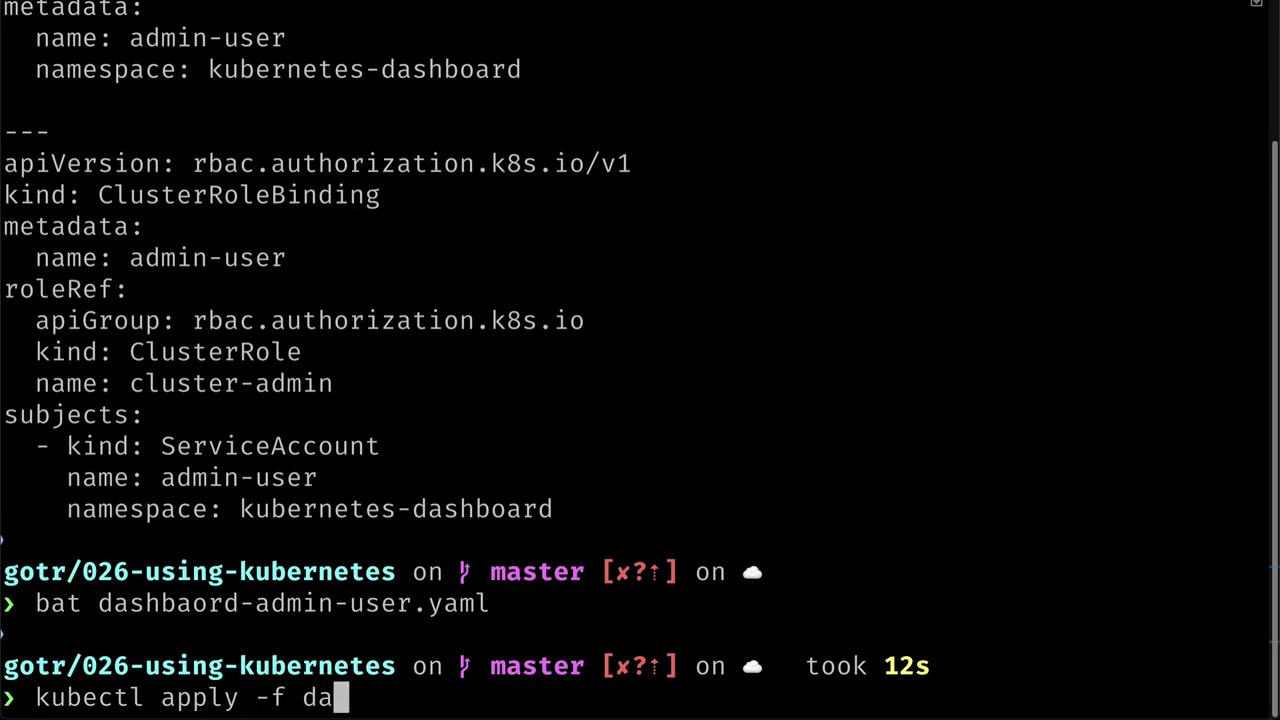
key("BackSpace")
key("BackSpace")
type("ad")
key("Tab")
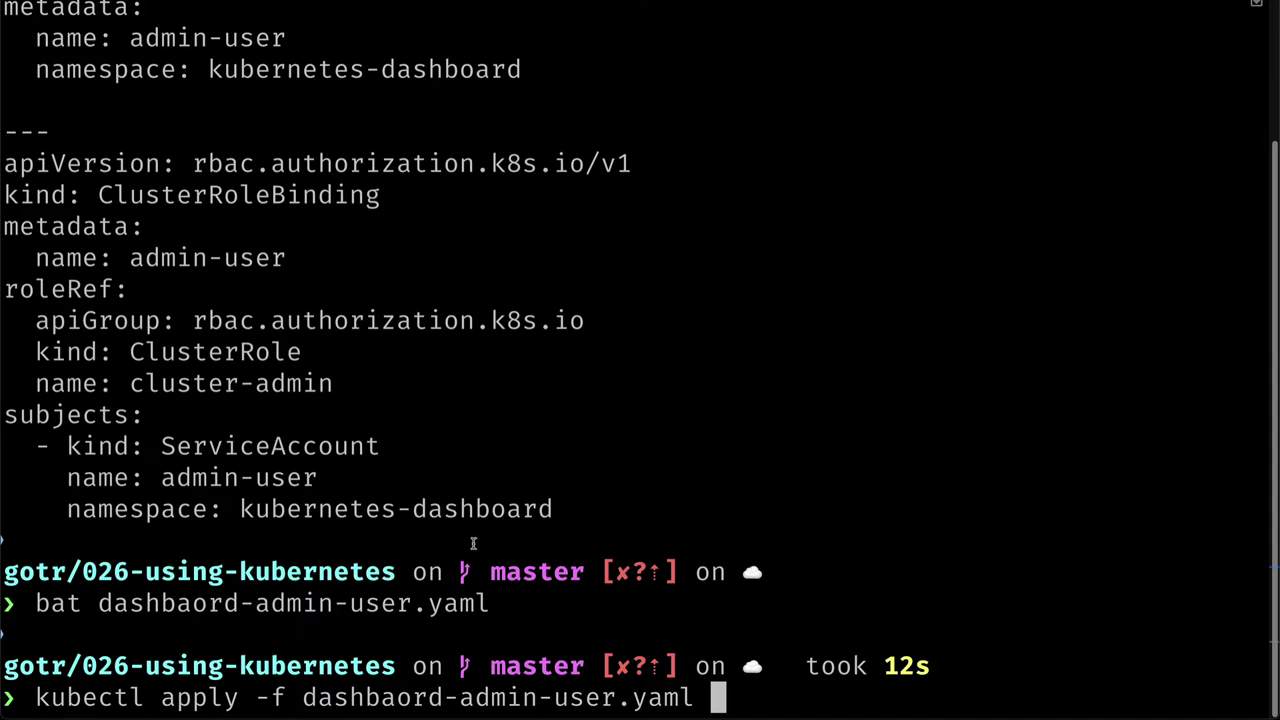
key("Return")
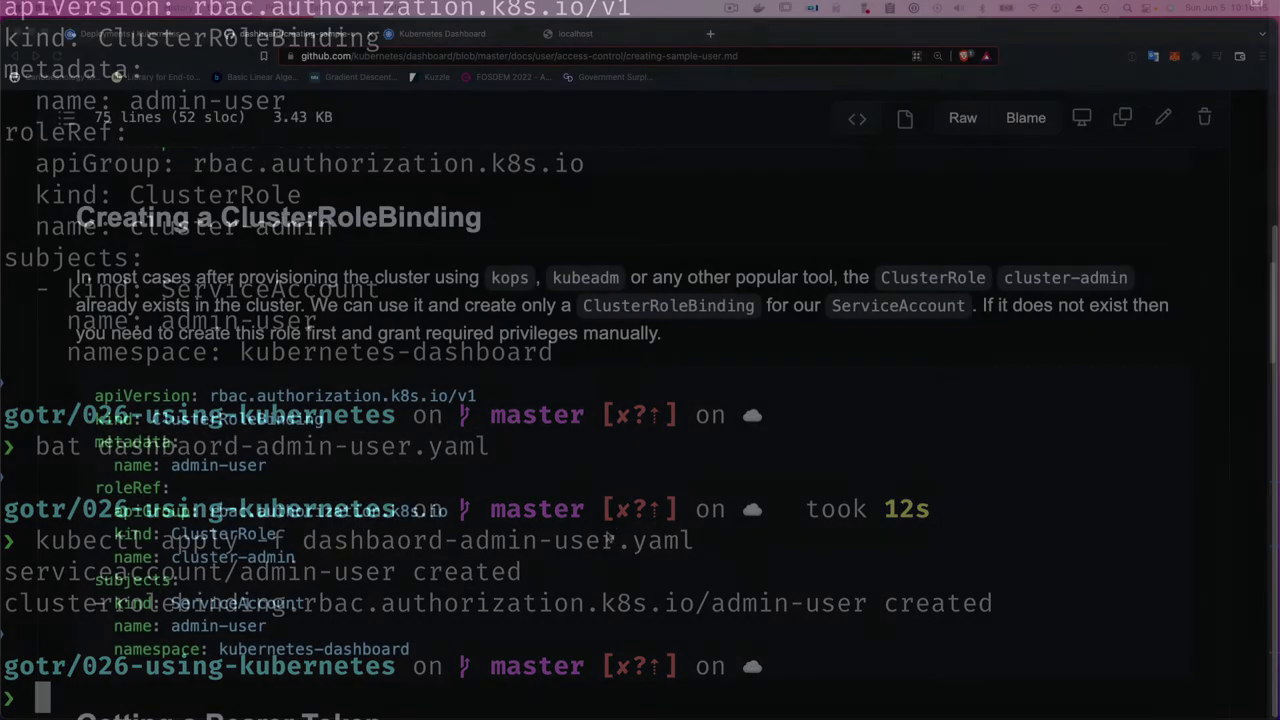
- Copy kubectl -n kubernetes-dashboard create token admin-user from the guide's Getting a Bearer Token section and run it in the terminal
scroll(226, 463, "down", 5)
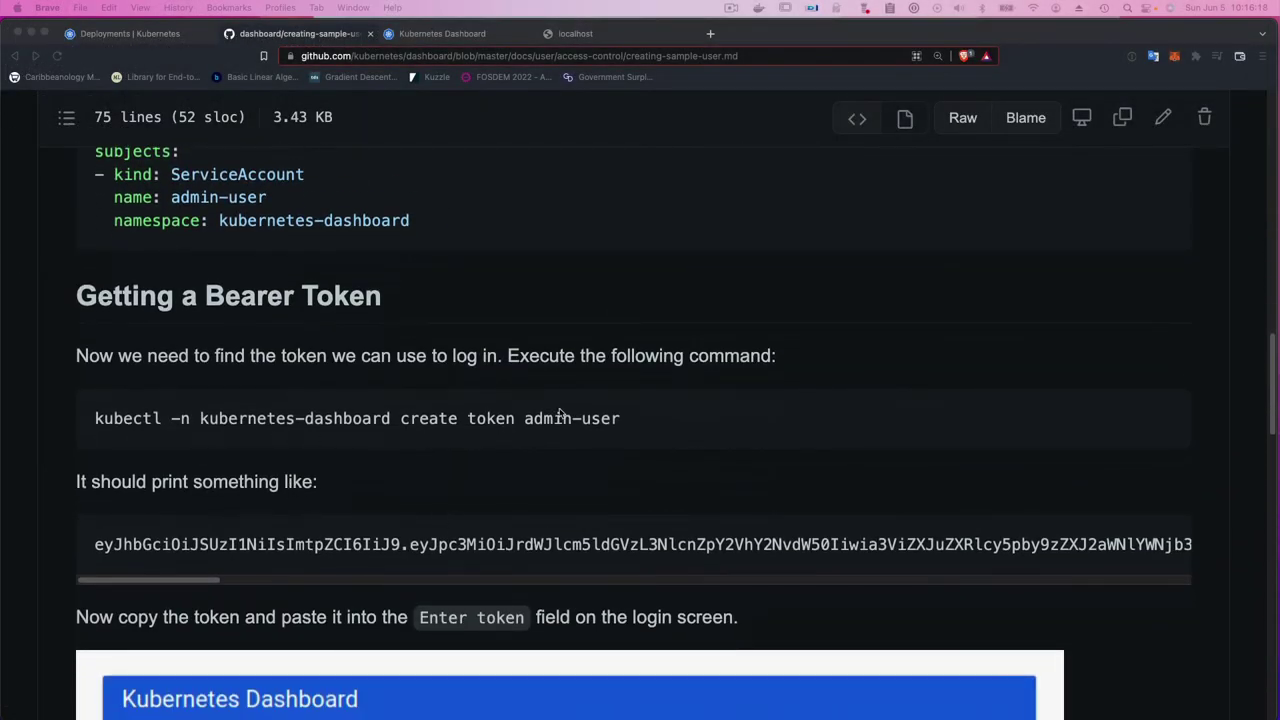
left_click(126, 450)
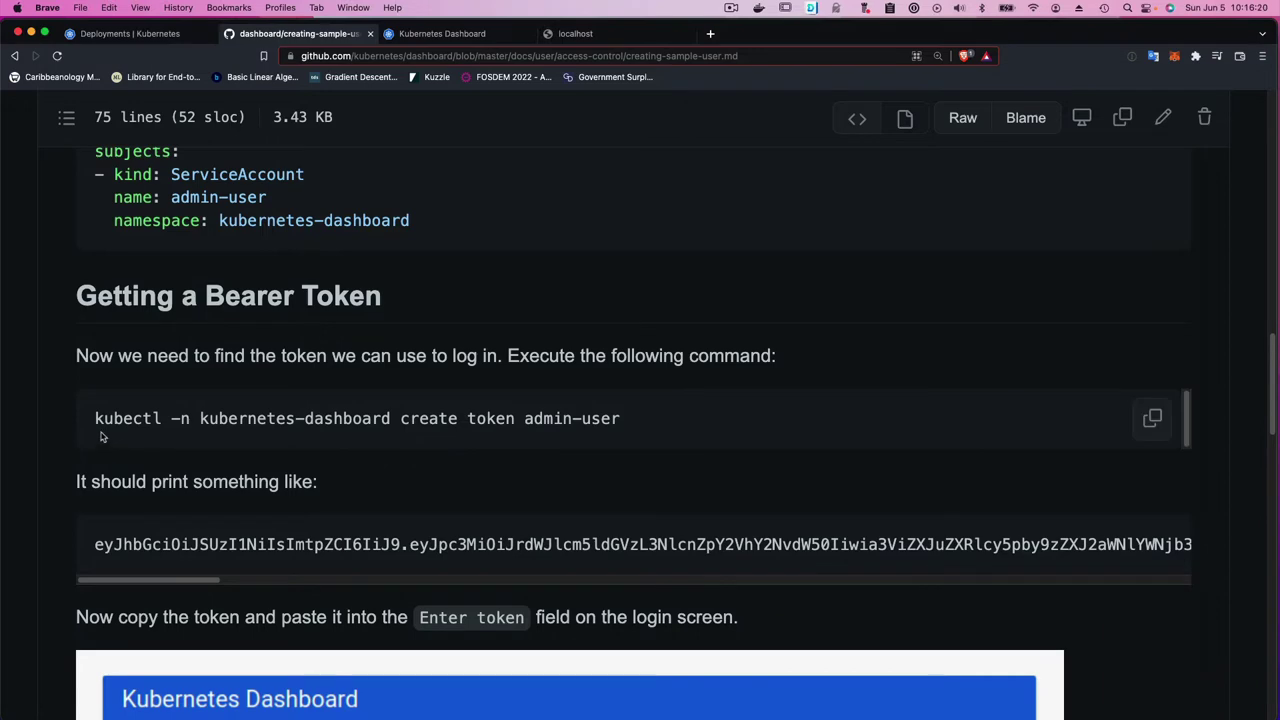
left_click_drag(96, 418, 632, 417)
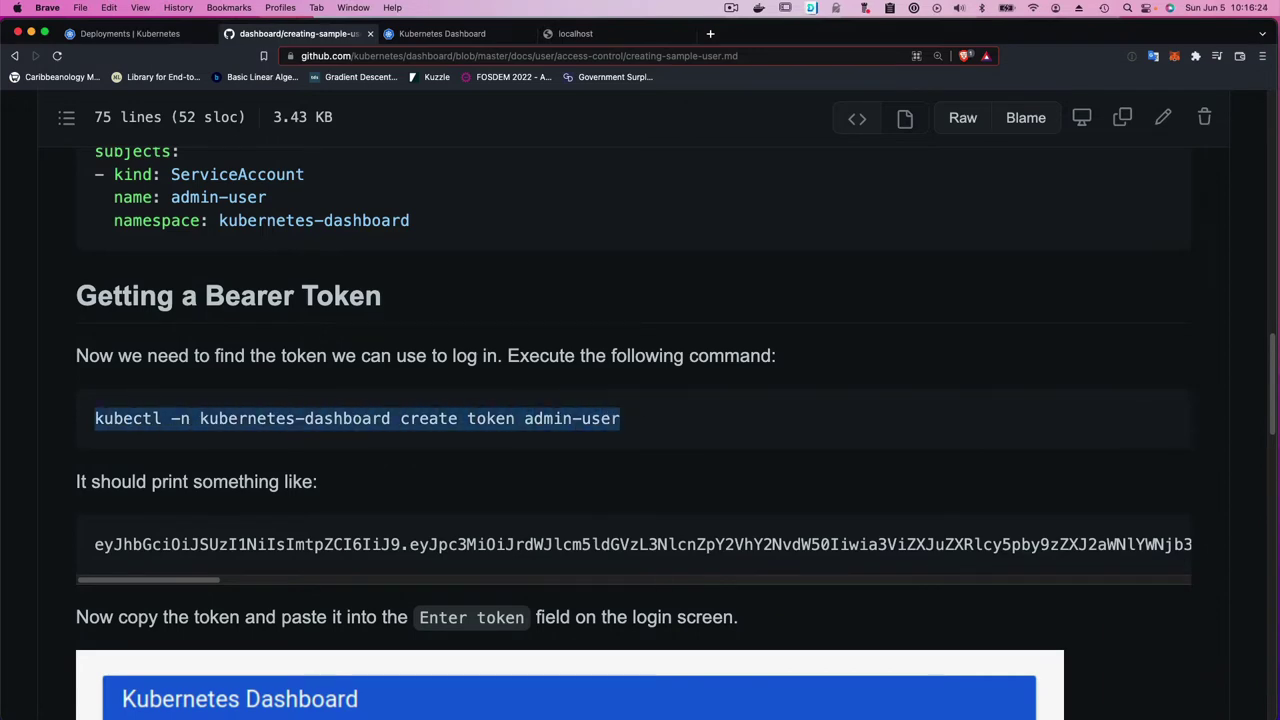
key("super+Tab")
key("super+v")
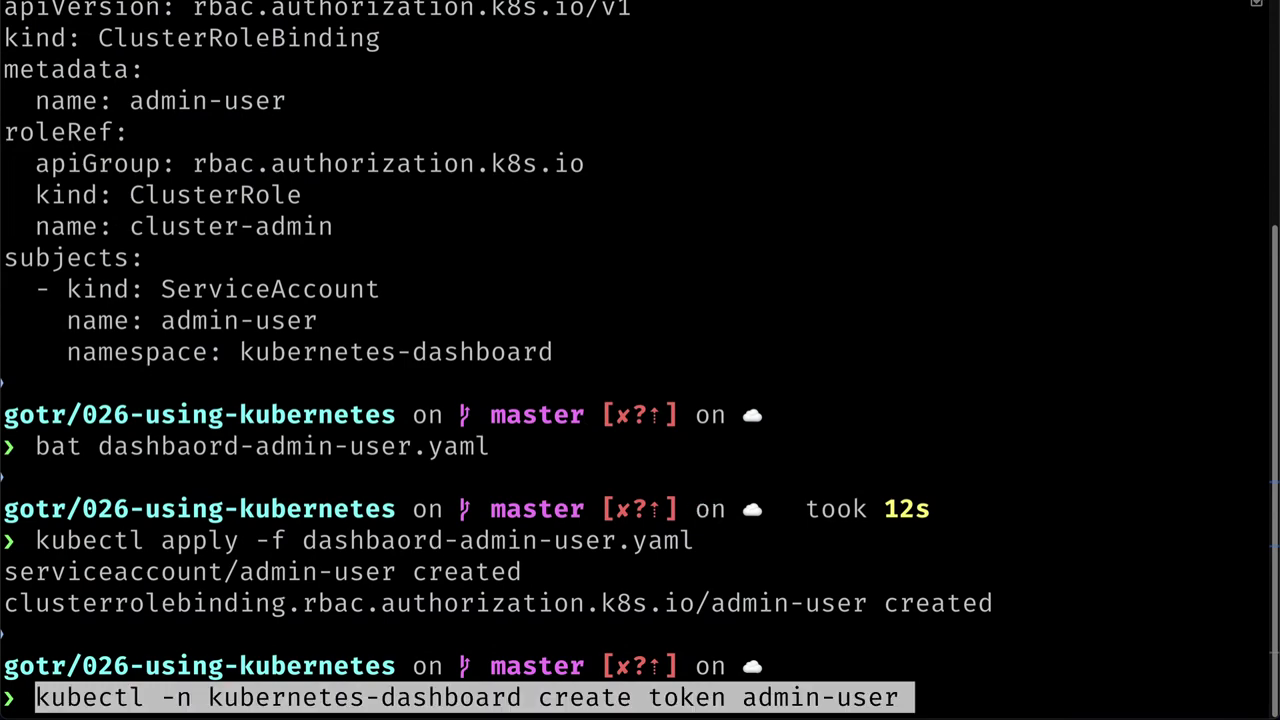
key("Return")
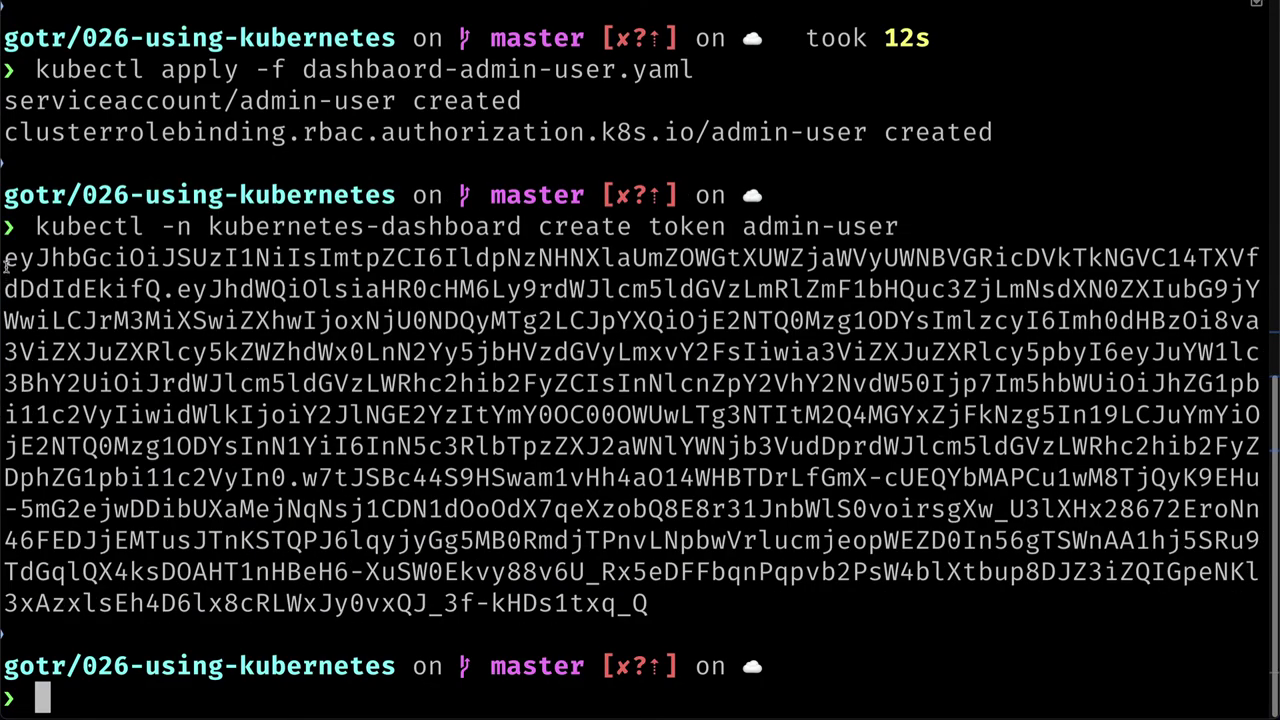
- Copy the generated bearer token, sign in to the Kubernetes Dashboard by pasting it as the token, and dismiss the 1Password save prompt
left_click_drag(6, 258, 652, 600)
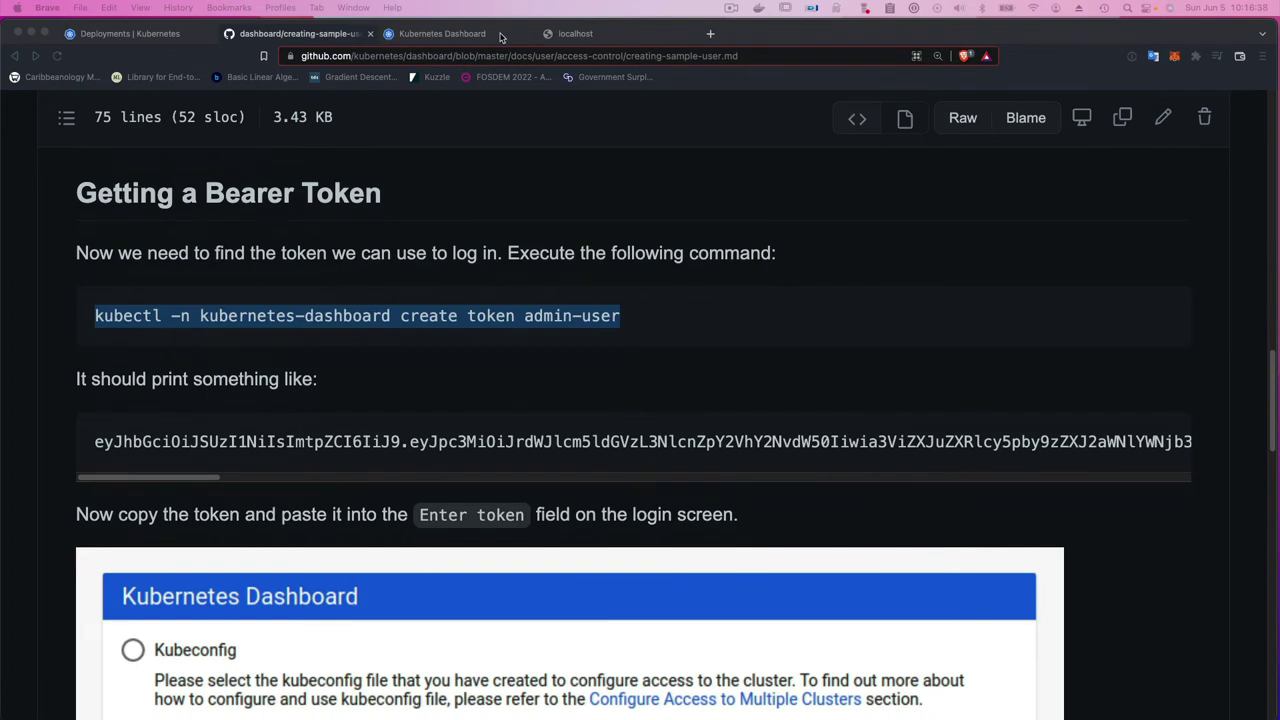
left_click(462, 34)
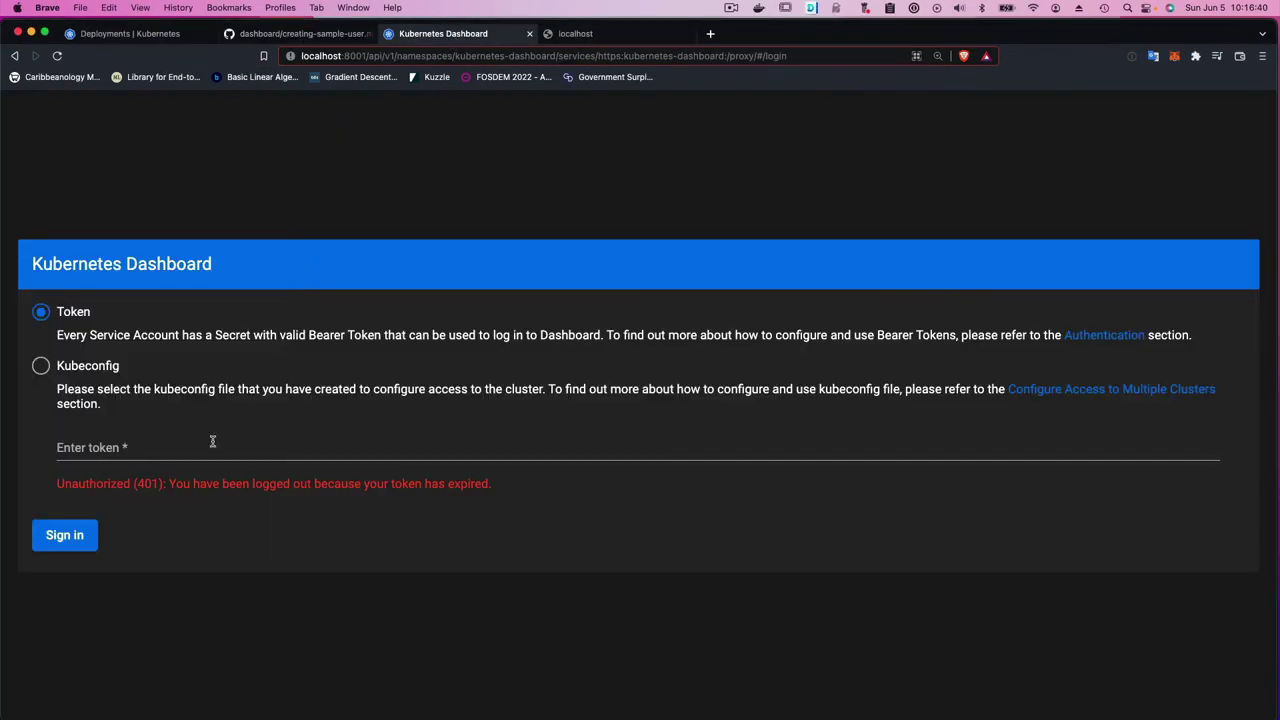
left_click(211, 446)
key("super+v")
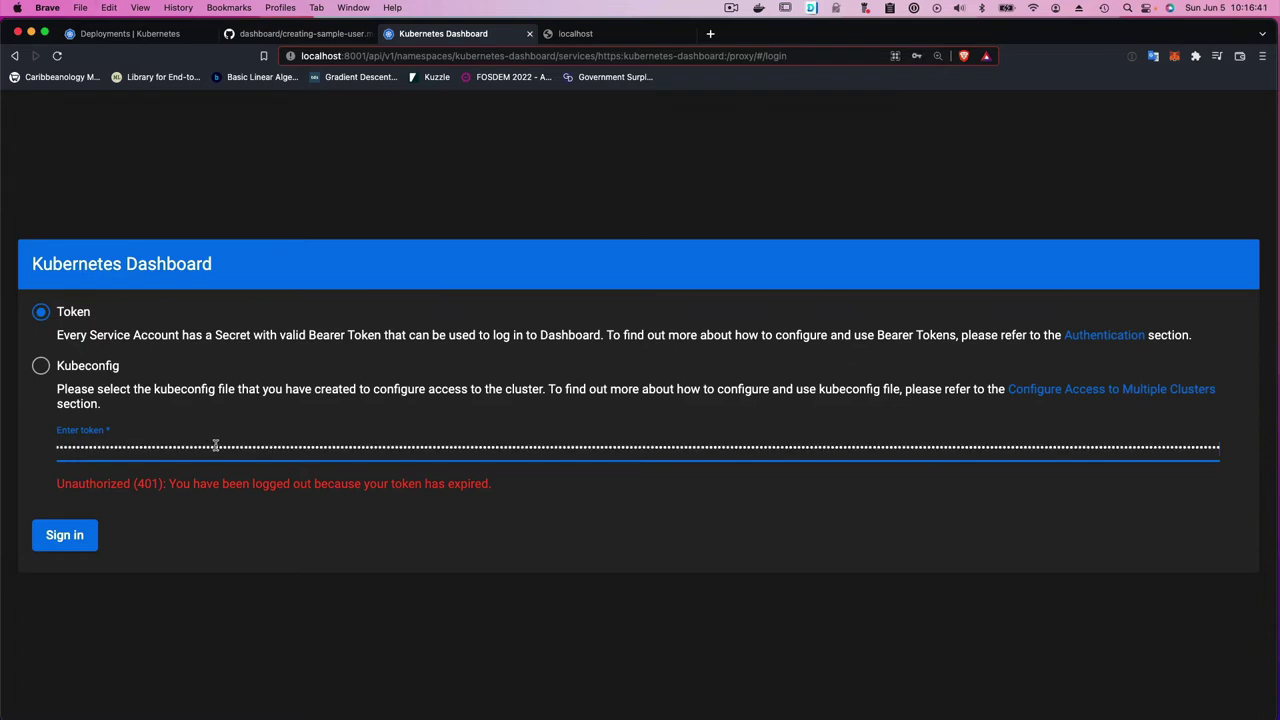
left_click(58, 539)
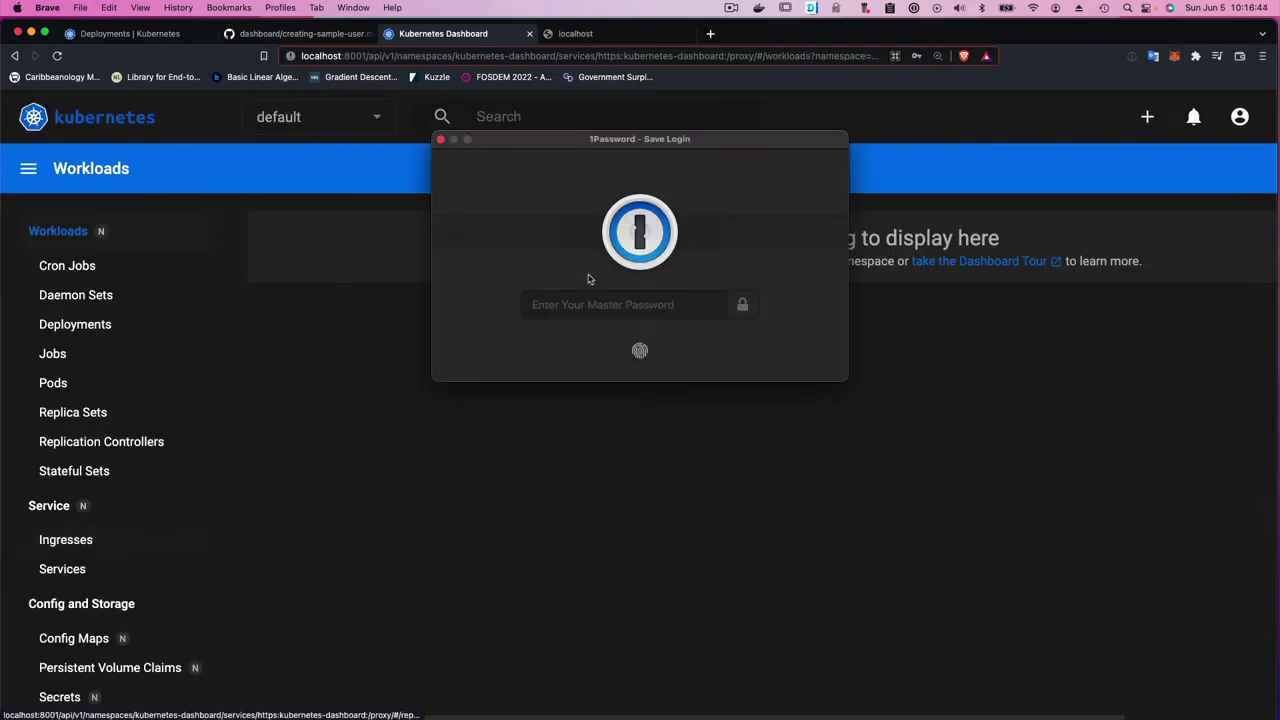
left_click(441, 140)
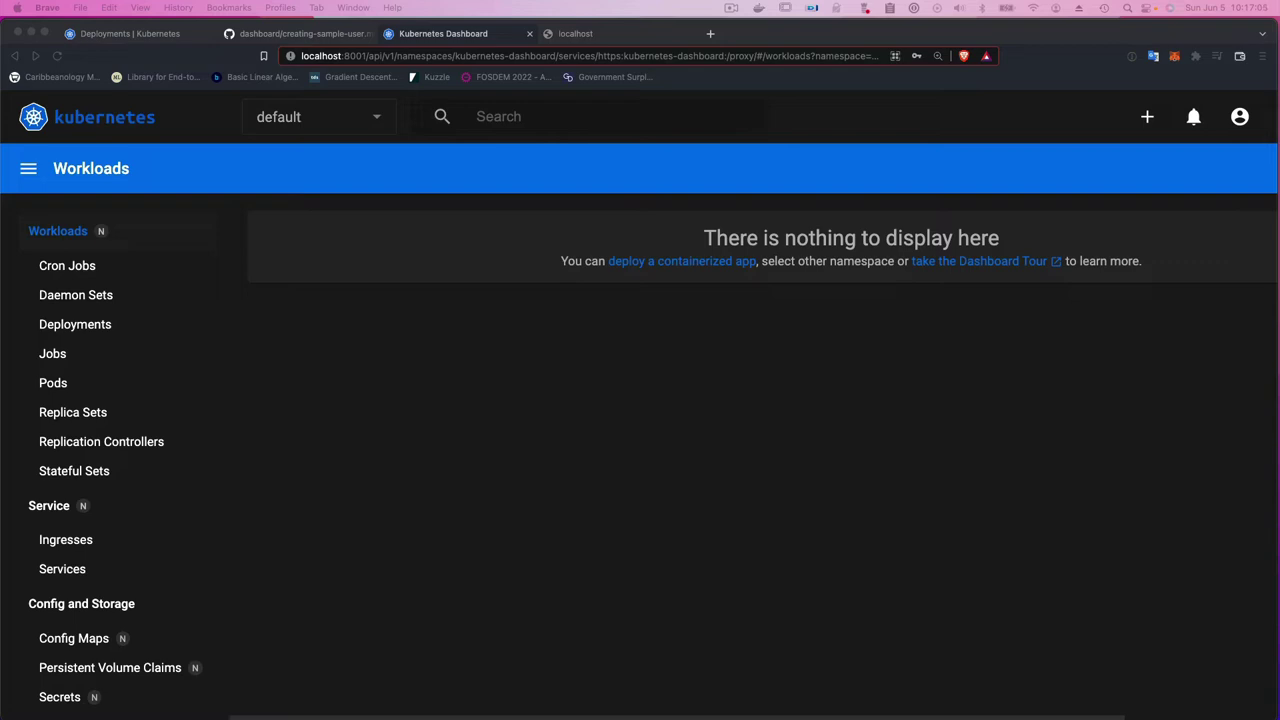
- In the terminal, check the client and server versions with kubectl version
type("kubec")
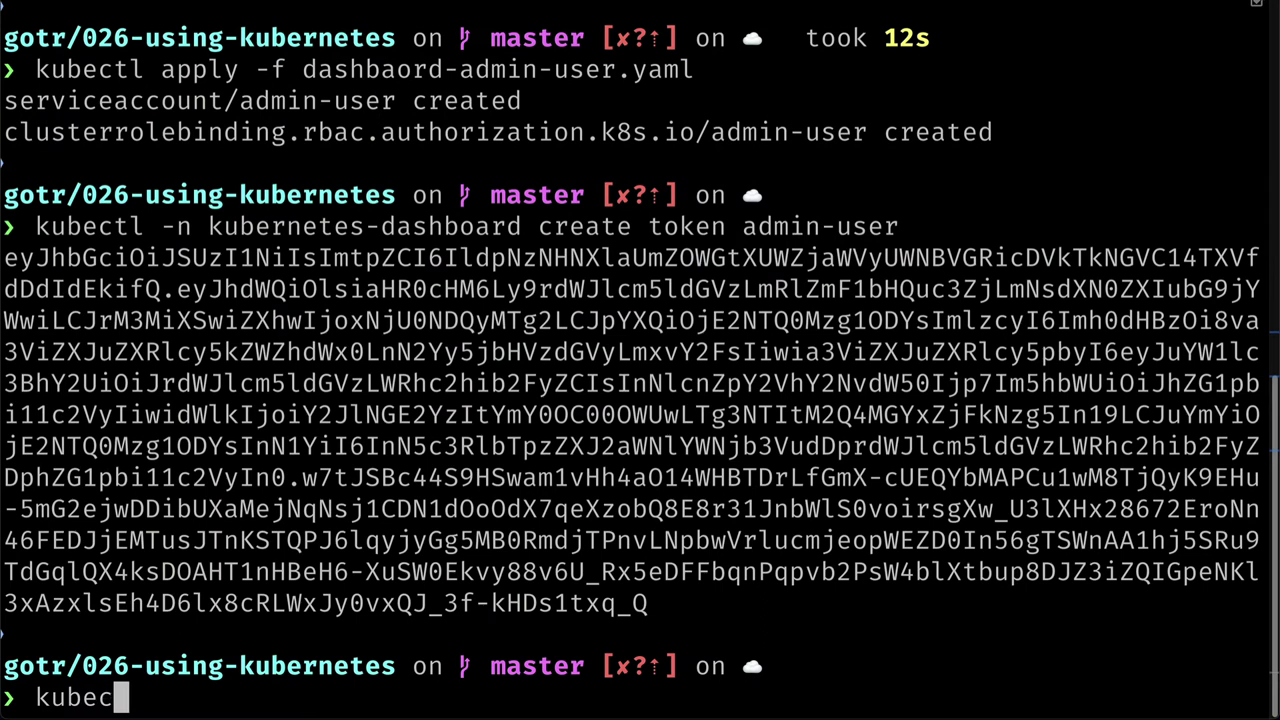
type("tl -")
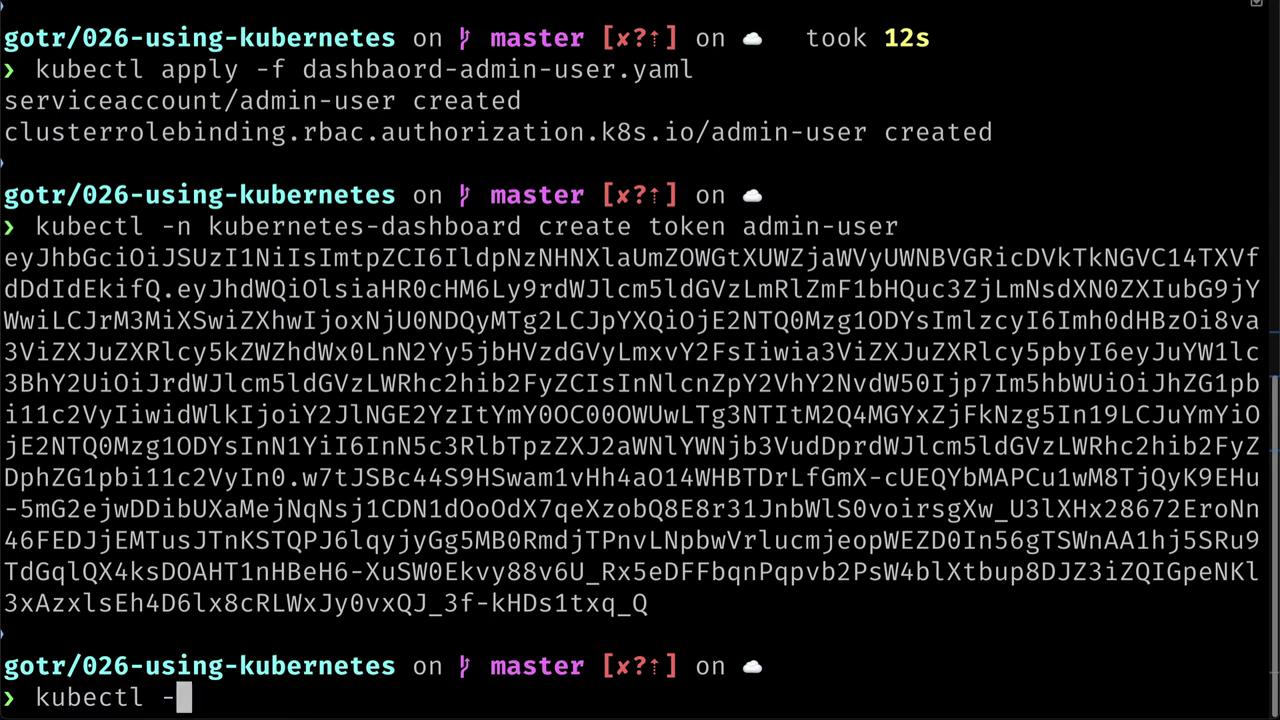
key("BackSpace")
type("version")
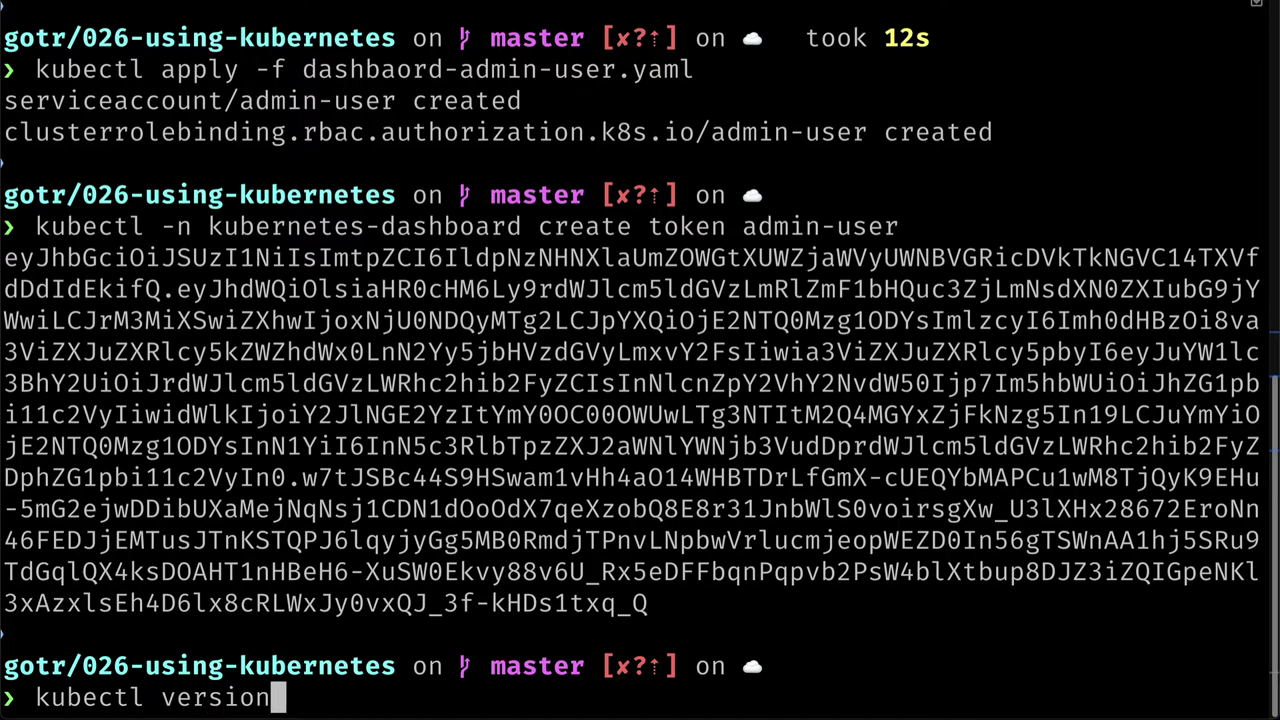
key("Return")
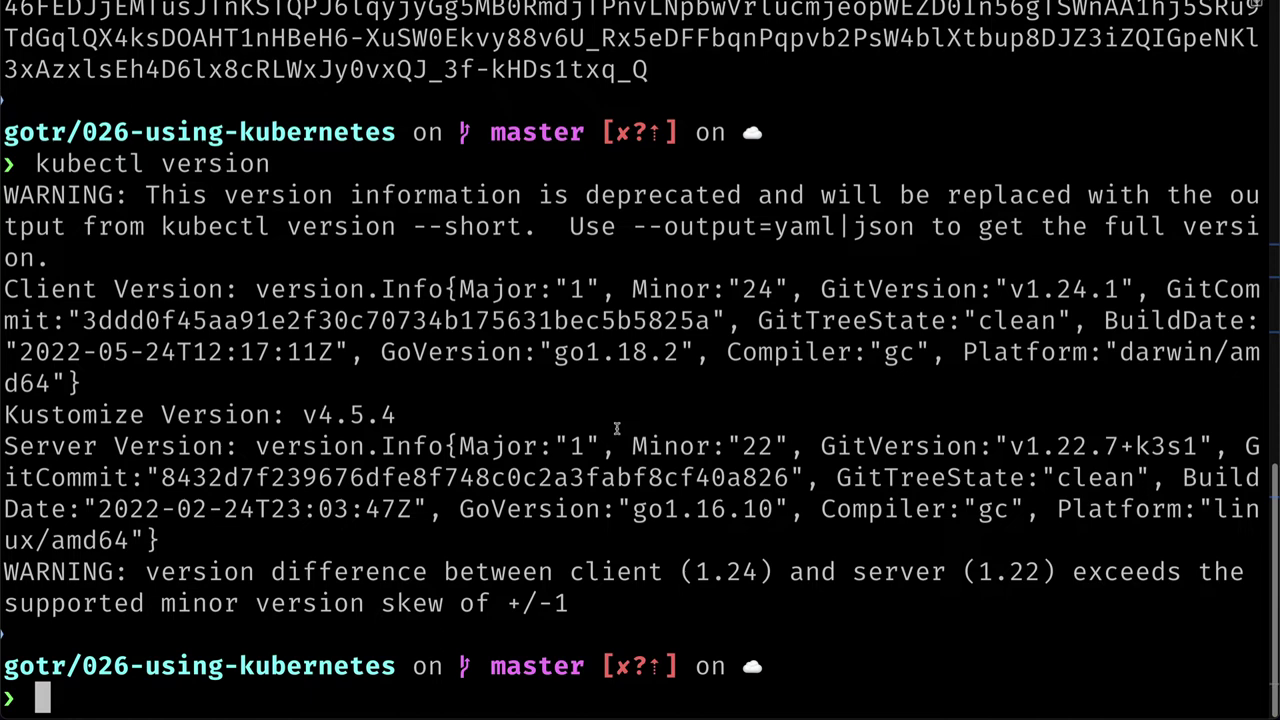
- Run brew install kubectl in the terminal
type("bew")
key("BackSpace")
key("BackSpace")
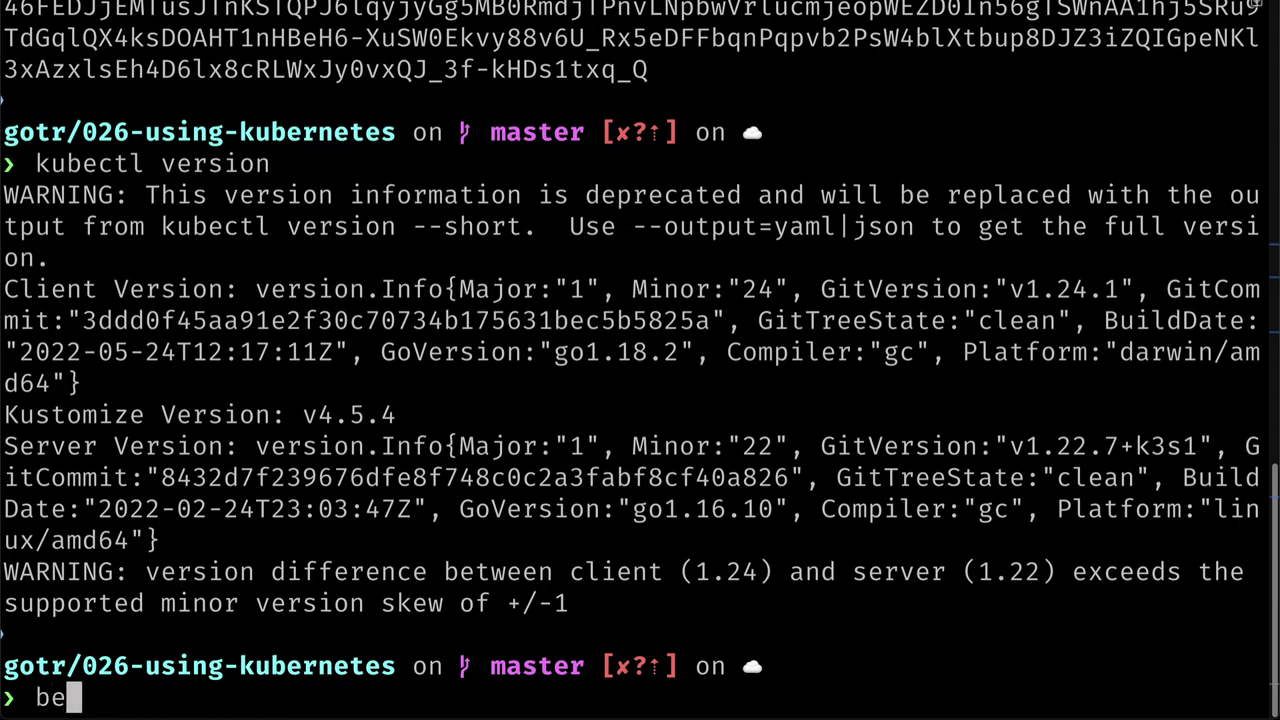
key("BackSpace")
type("rew install ")
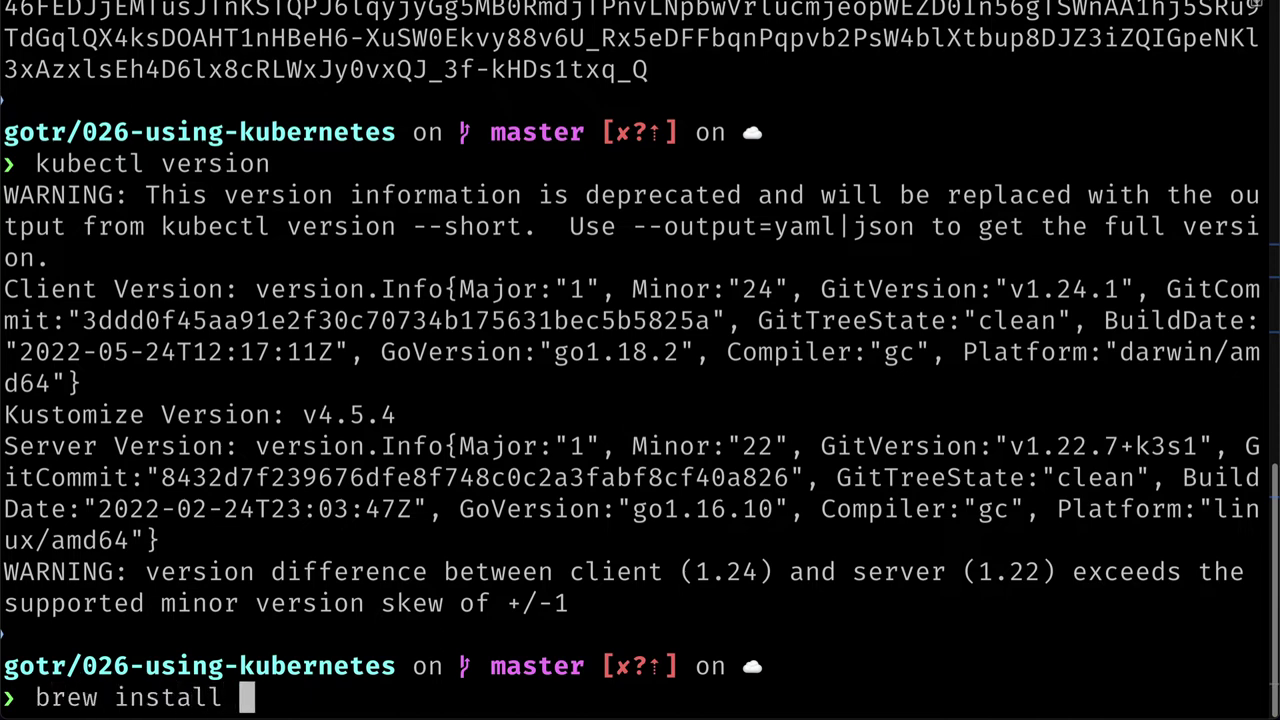
type("brew")
key("BackSpace")
key("BackSpace")
key("BackSpace")
key("BackSpace")
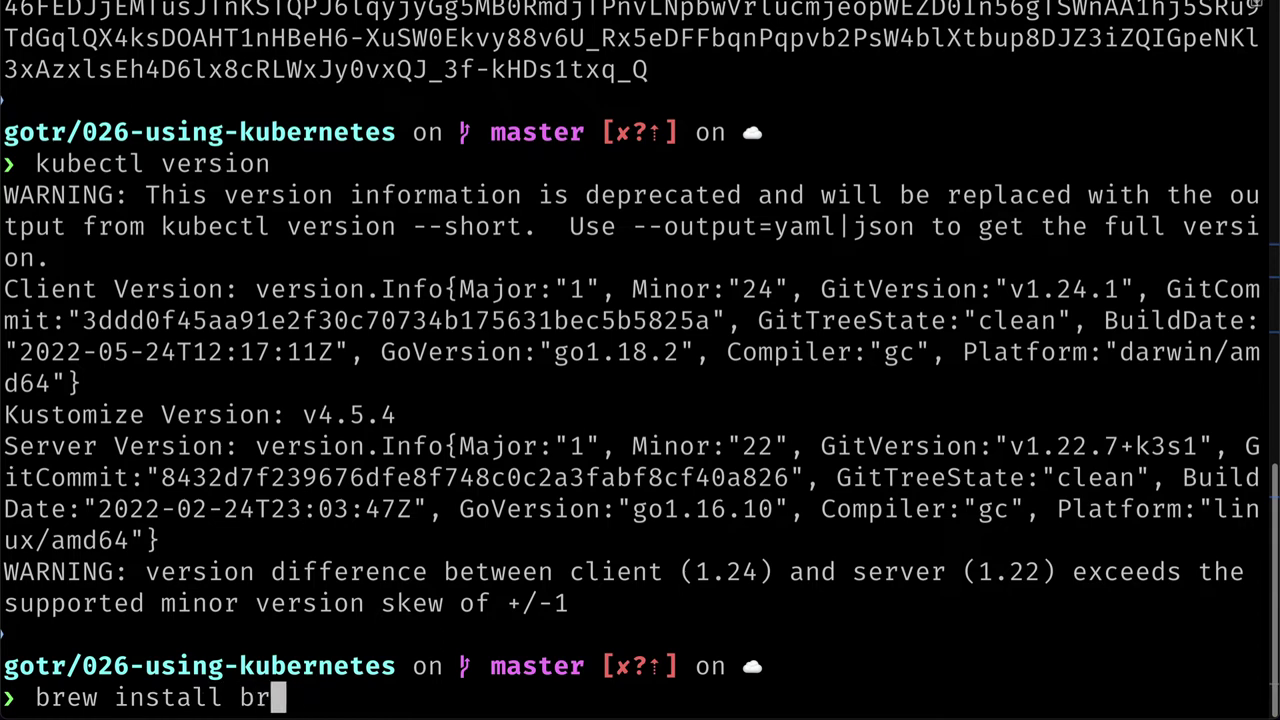
type("kubectl")
key("Return")
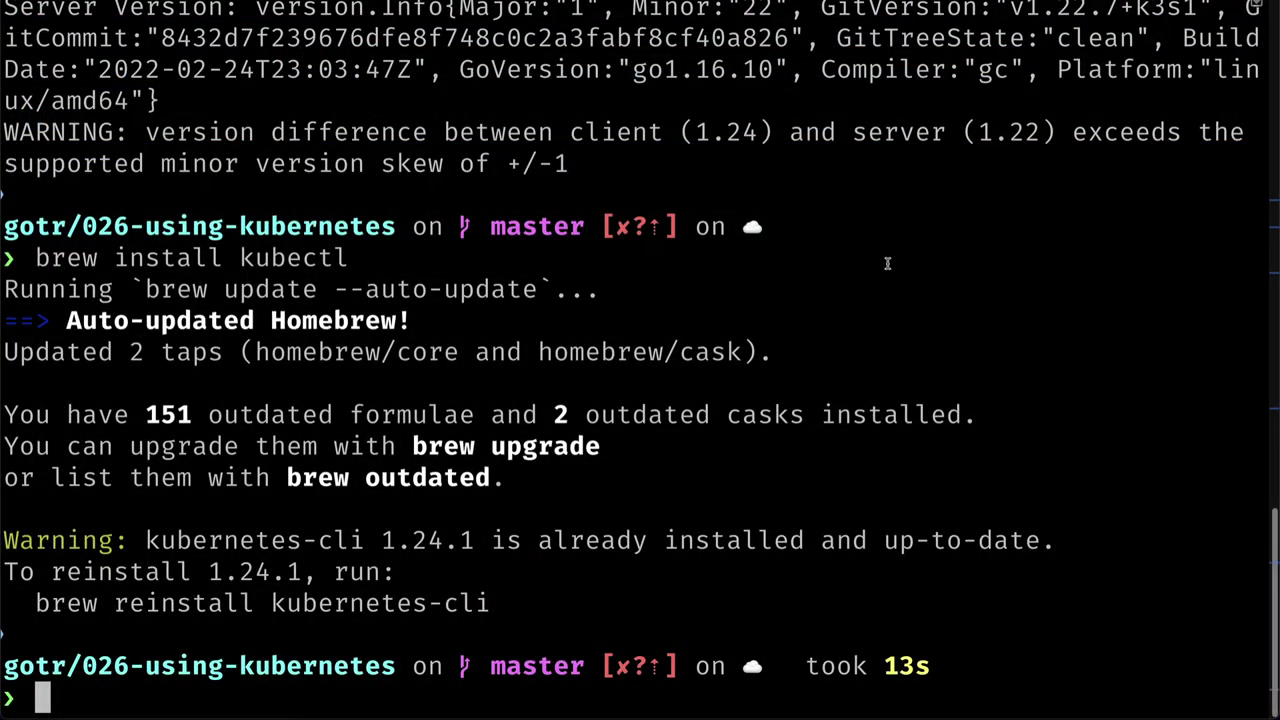
- Check the kubectl proxy output in the split pane, return to the full-size main terminal, and clear it
key("ctrl+shift+l")
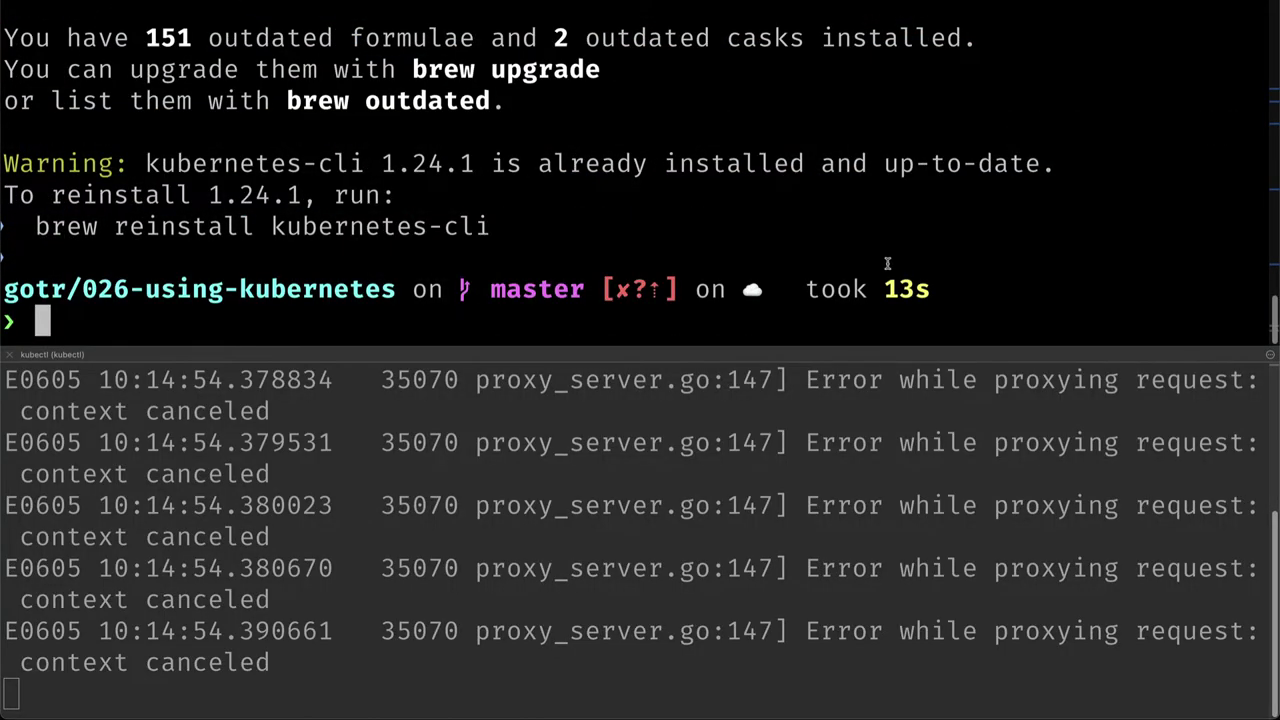
left_click(686, 538)
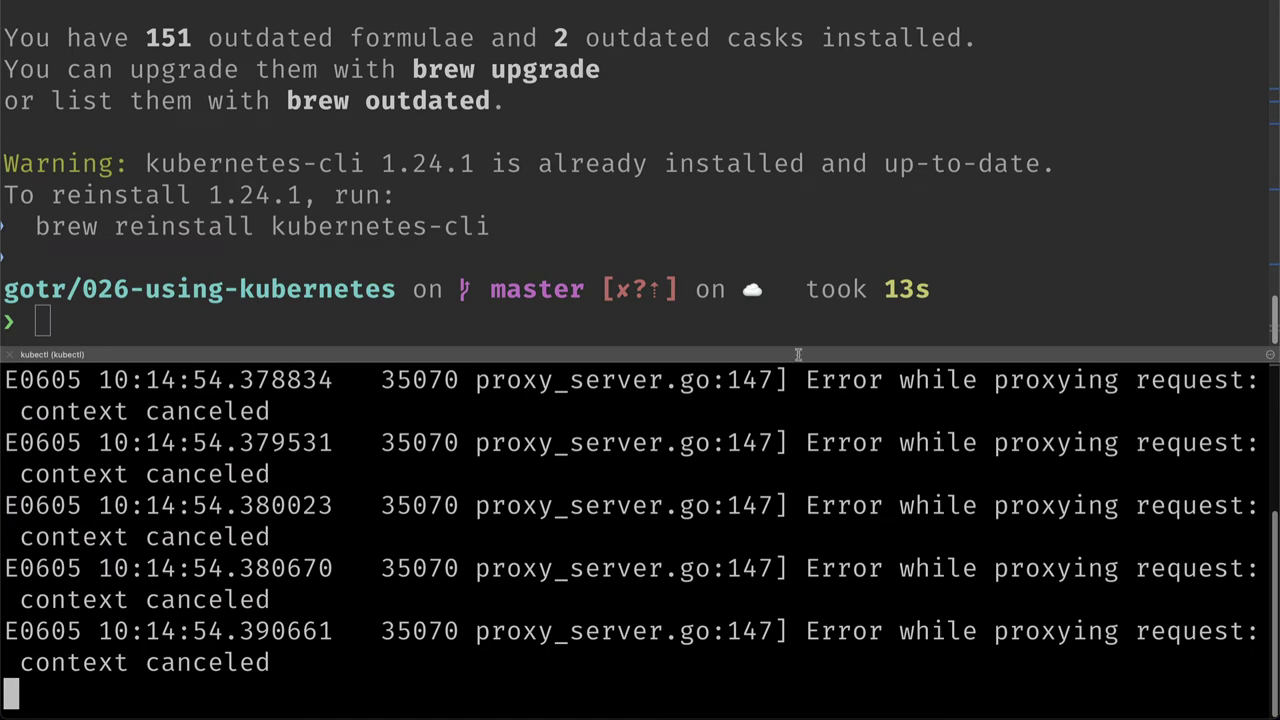
left_click(657, 232)
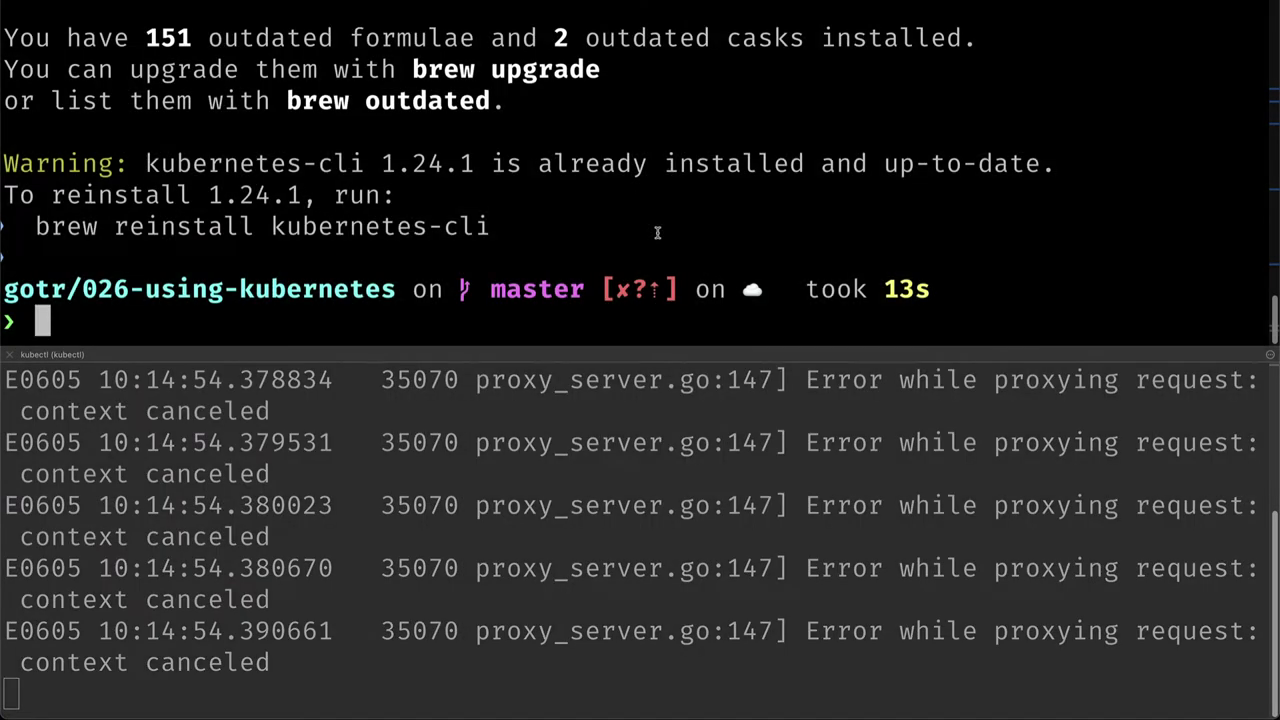
key("ctrl+shift+l")
key("ctrl+l")
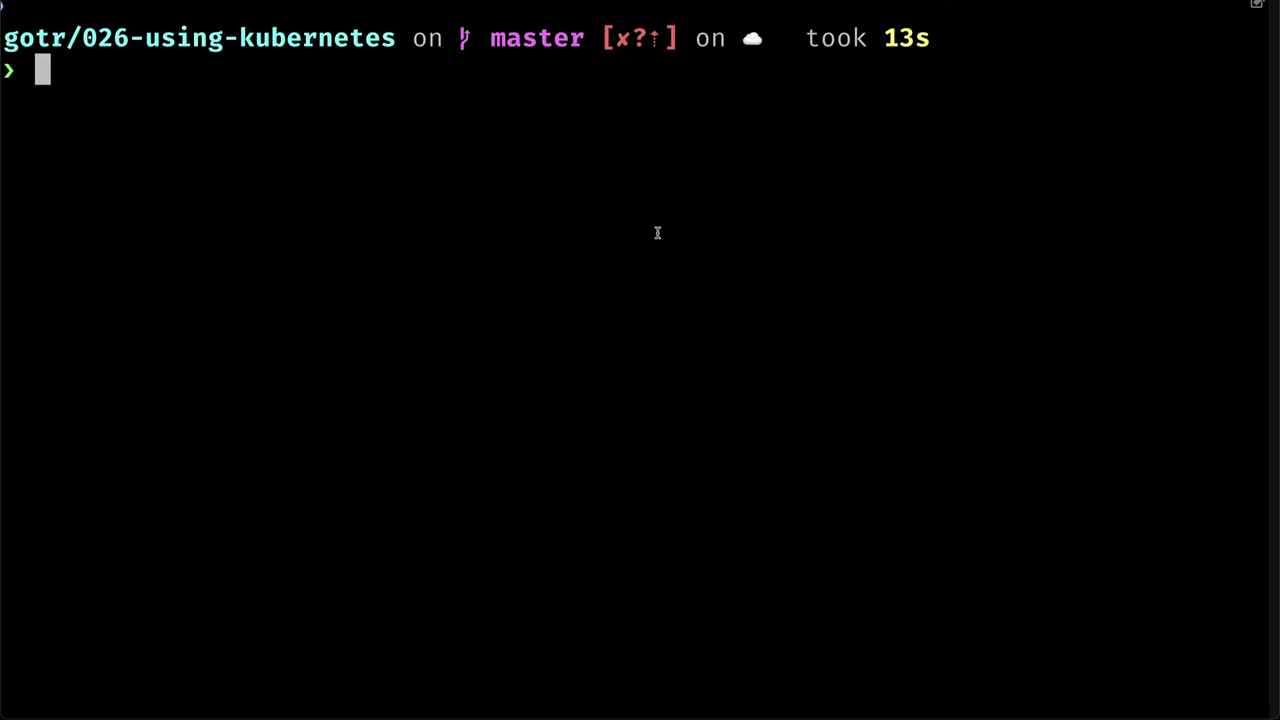
- Copy the ep026.08-k8s-replicas folder recursively to a new folder named ep026.09-k8s-deployments
type("cp -r ")
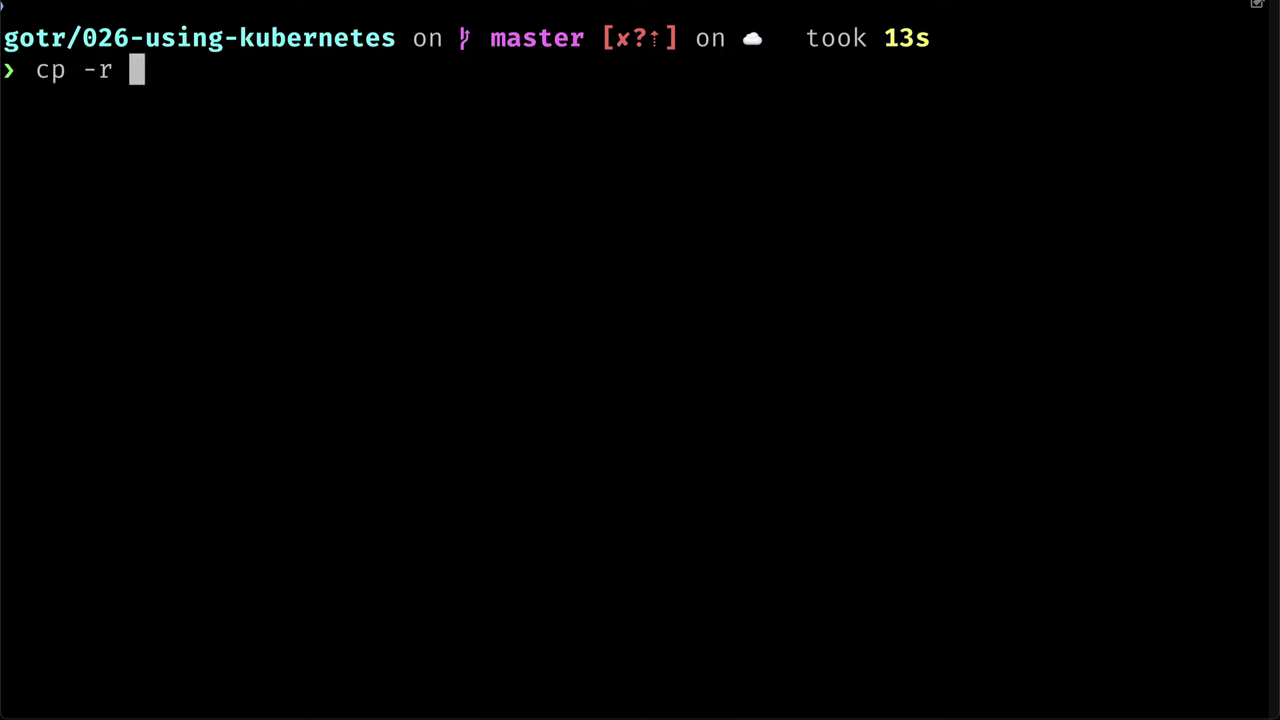
type("ep026.08")
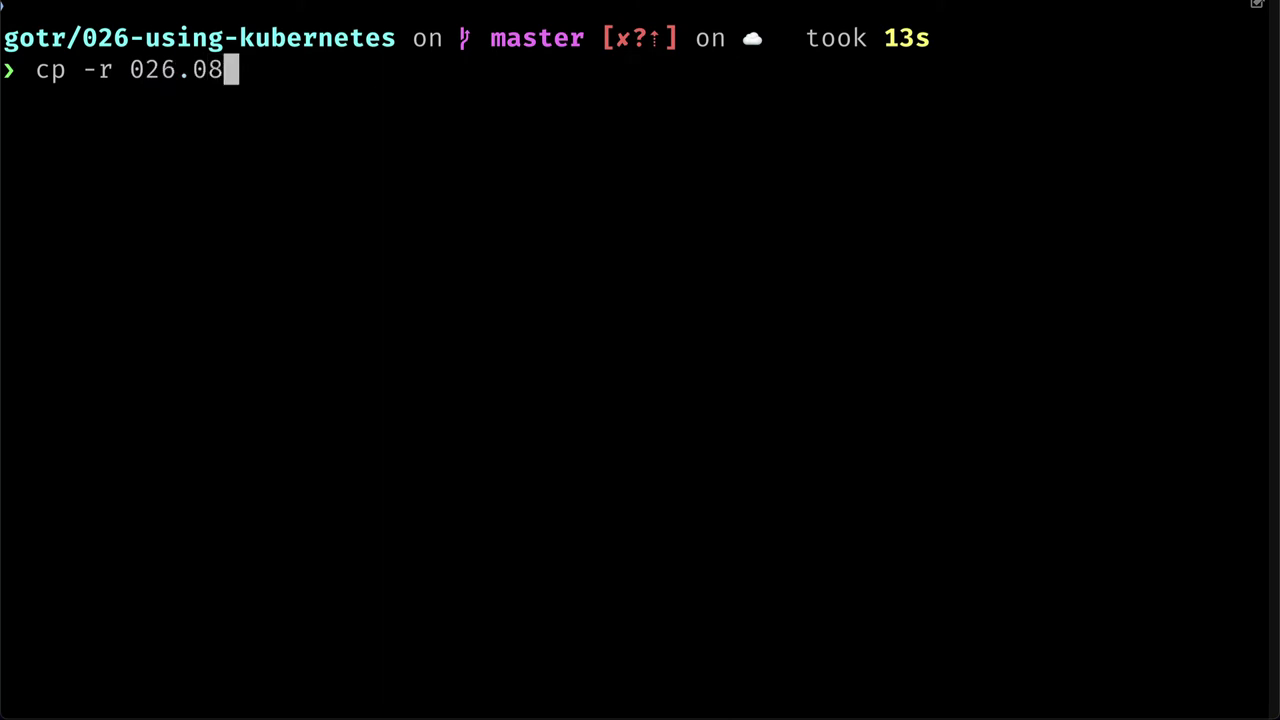
key("Tab")
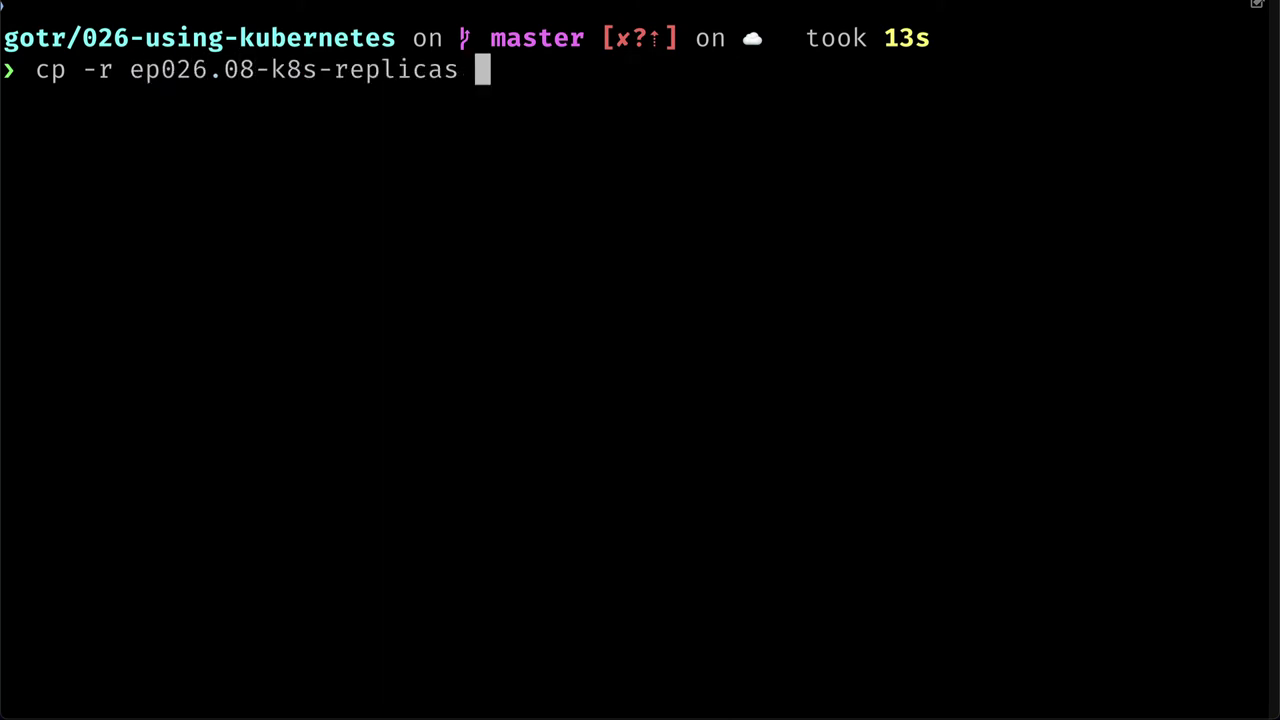
type("ep026.09-")
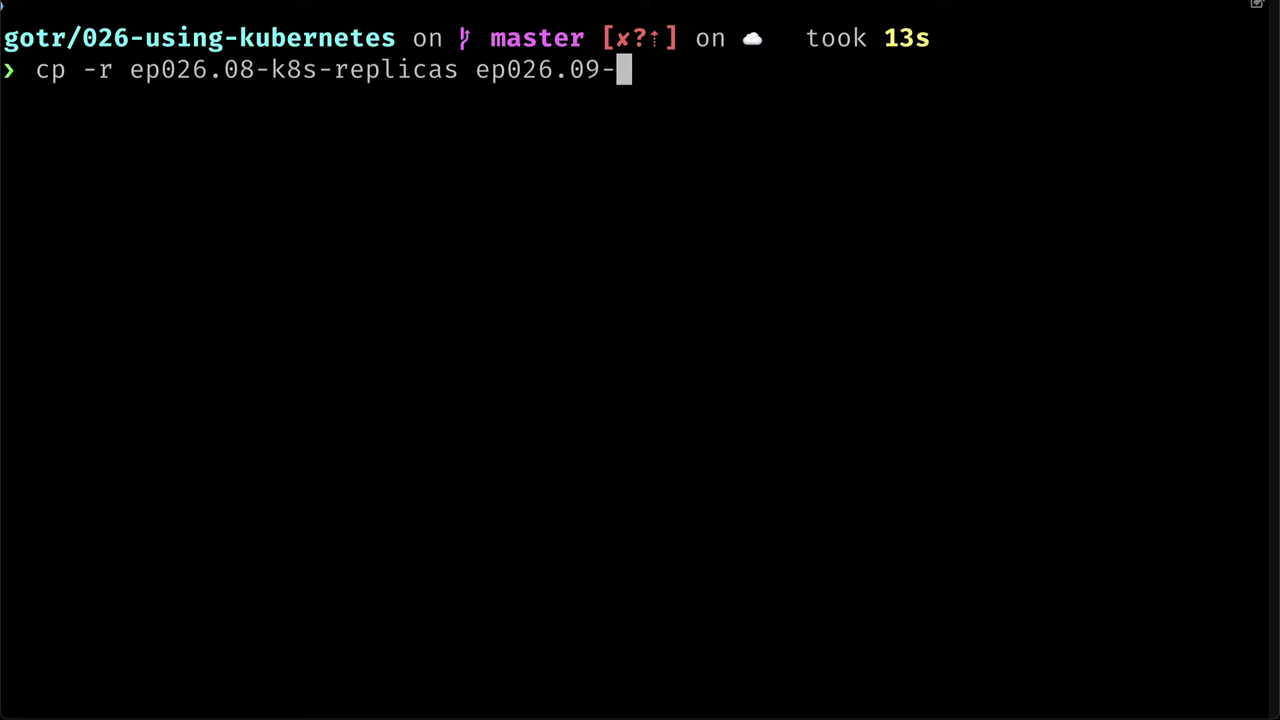
type("k8s-")
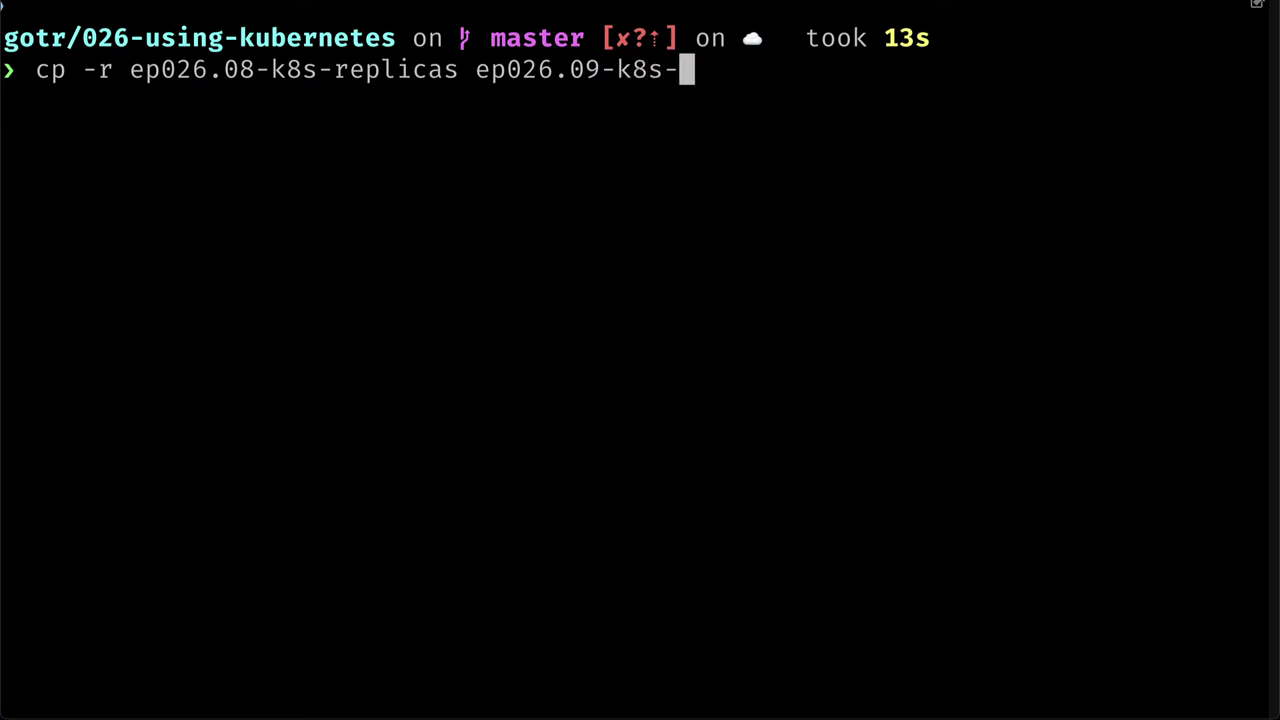
type("deployments")
key("Return")
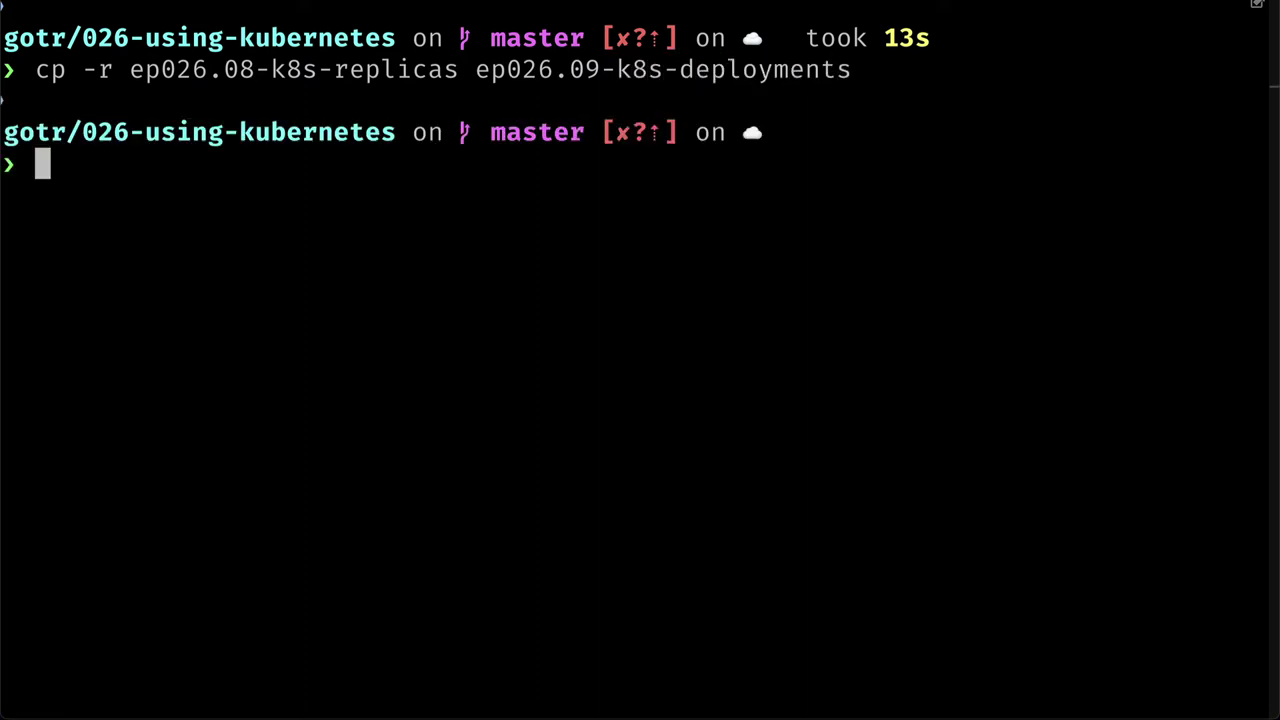
type("code")
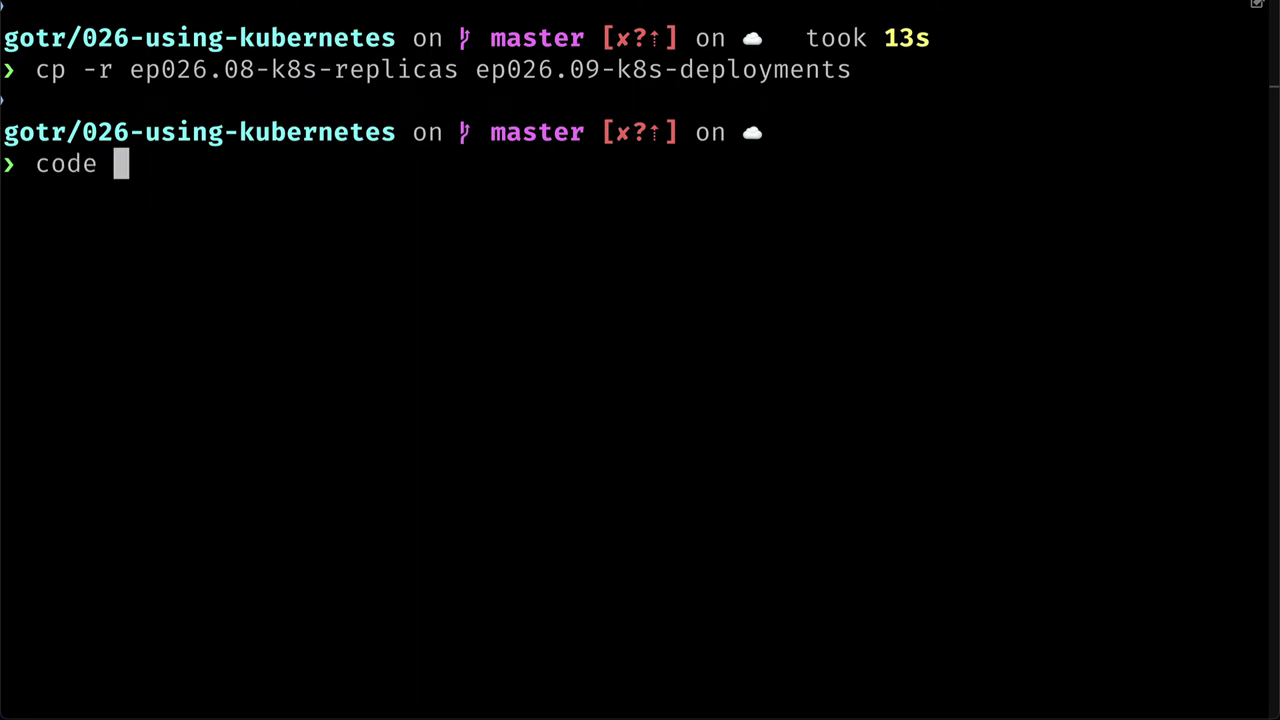
key("BackSpace")
key("BackSpace")
key("BackSpace")
key("BackSpace")
type("d depl")
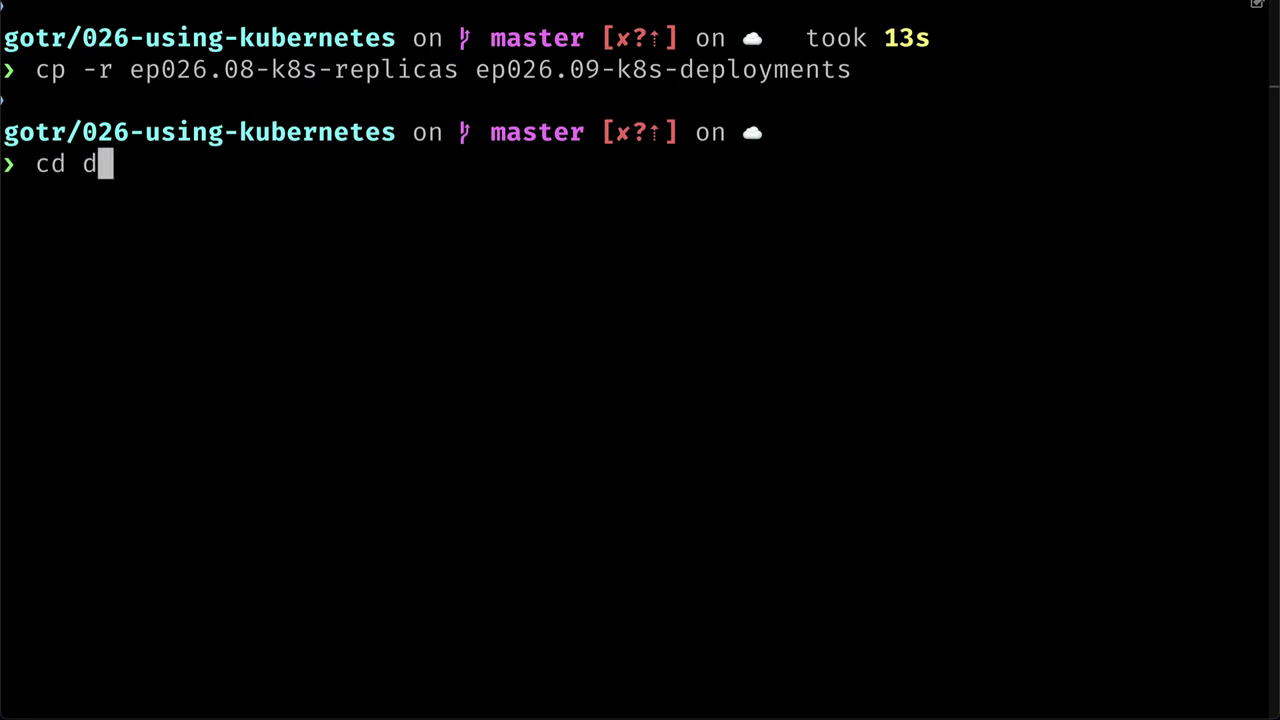
key("BackSpace")
key("BackSpace")
key("BackSpace")
key("BackSpace")
key("BackSpace")
key("BackSpace")
key("BackSpace")
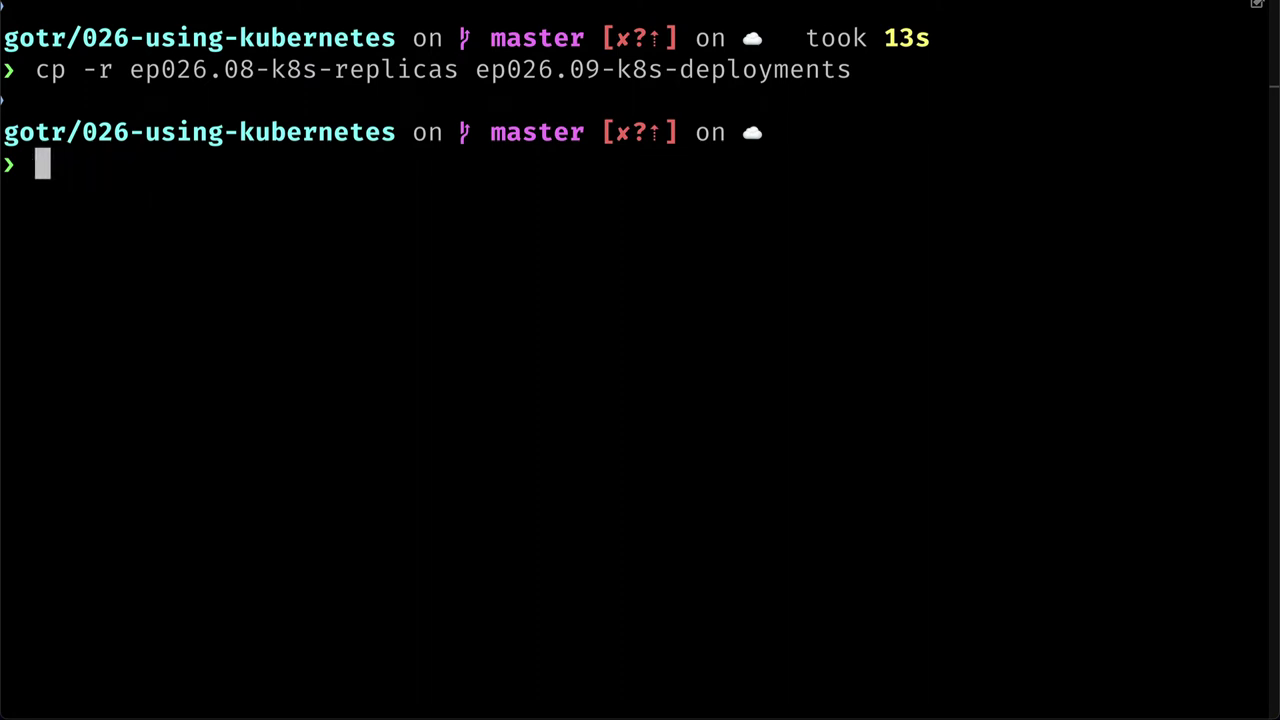
- Rename the ep026.09-k8s-deployments folder as ep026.09.01-k8s-deployments-part-1 with mv
type("mv ")
type("dep")
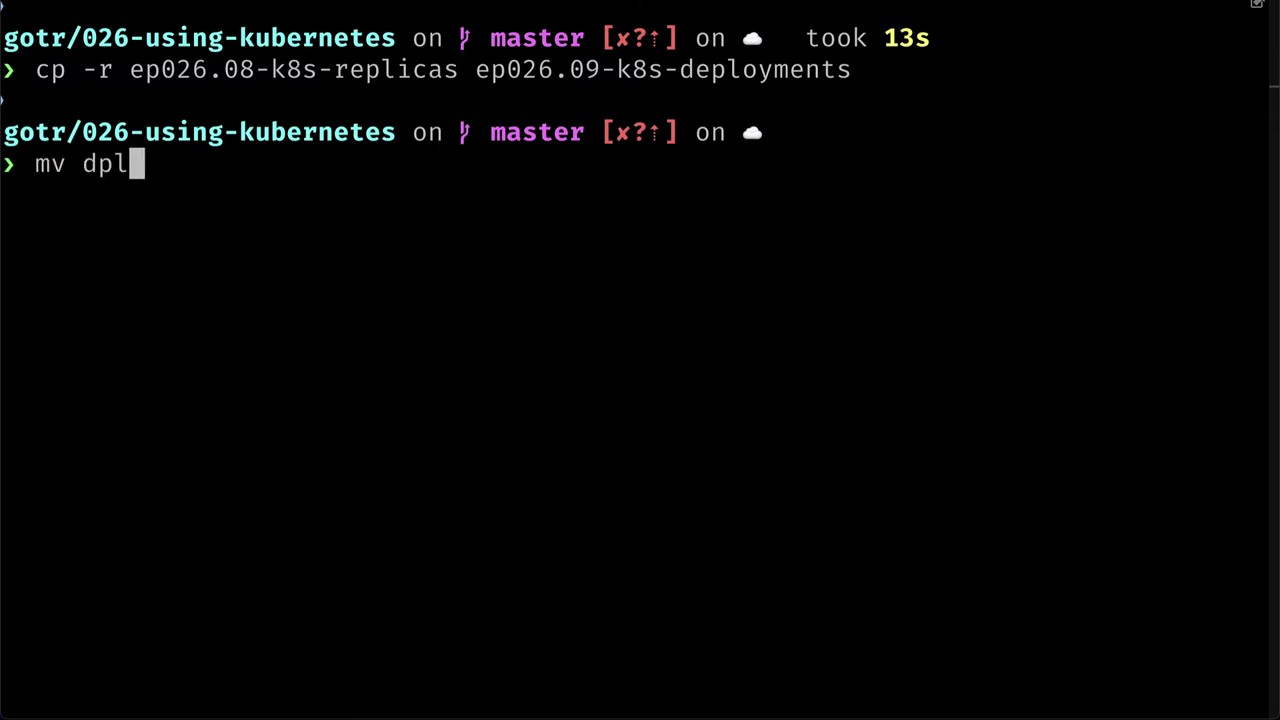
key("BackSpace")
type("p")
key("Tab")
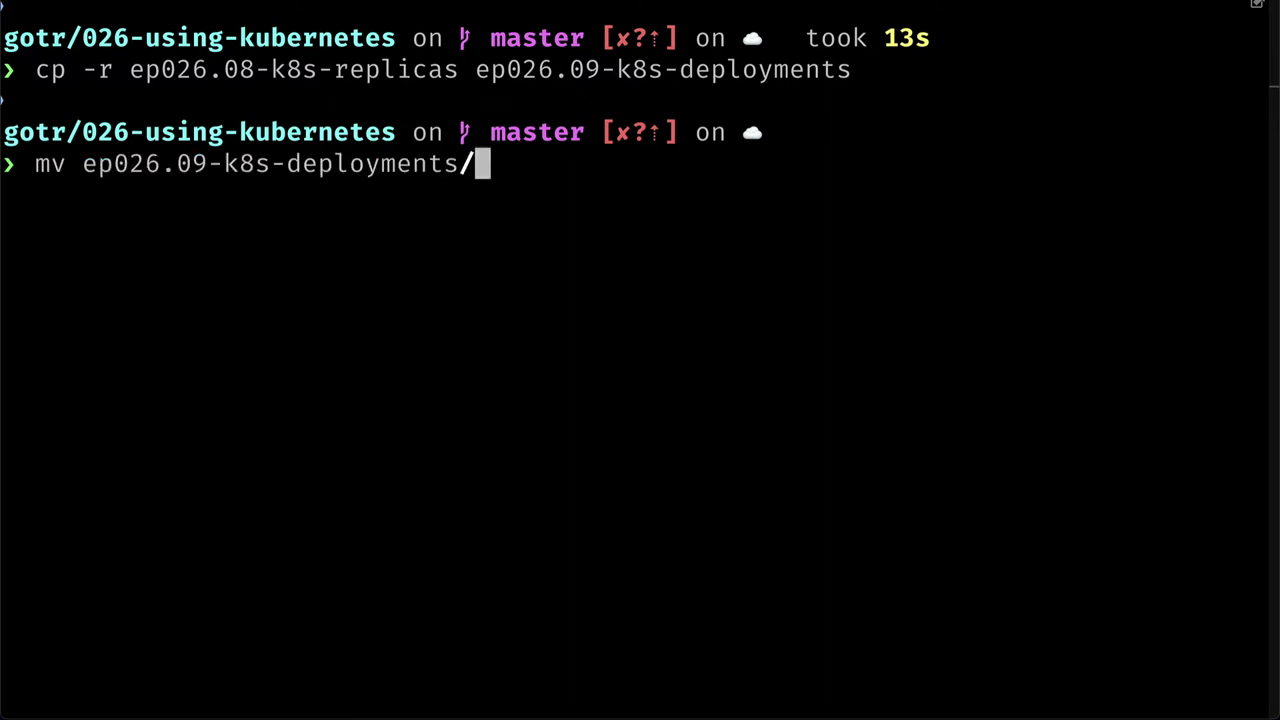
type("ep026.09-k8s-deployments-part-1")
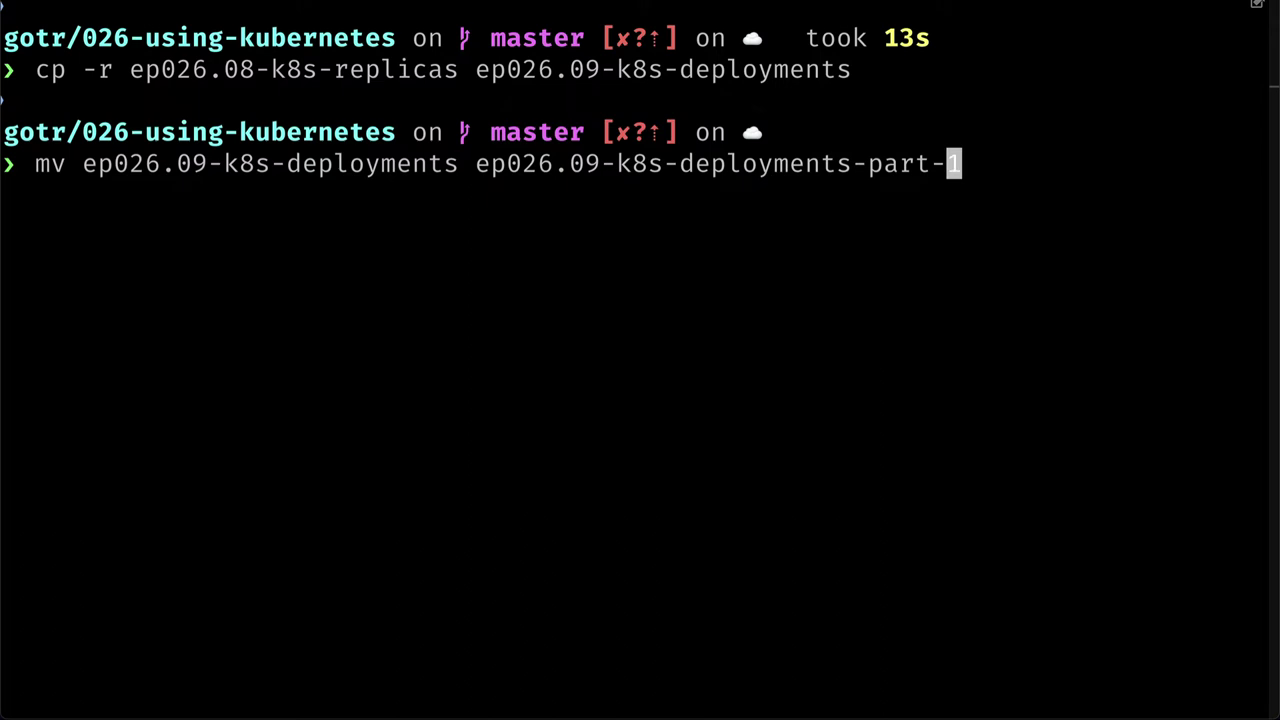
key("Left")
key("Left")
key("Left")
key("Left")
key("Left")
key("Left")
key("Left")
key("Left")
key("Left")
key("Left")
key("Left")
key("Left")
key("Left")
key("Left")
key("Left")
key("Left")
key("Left")
key("Left")
key("Left")
key("Left")
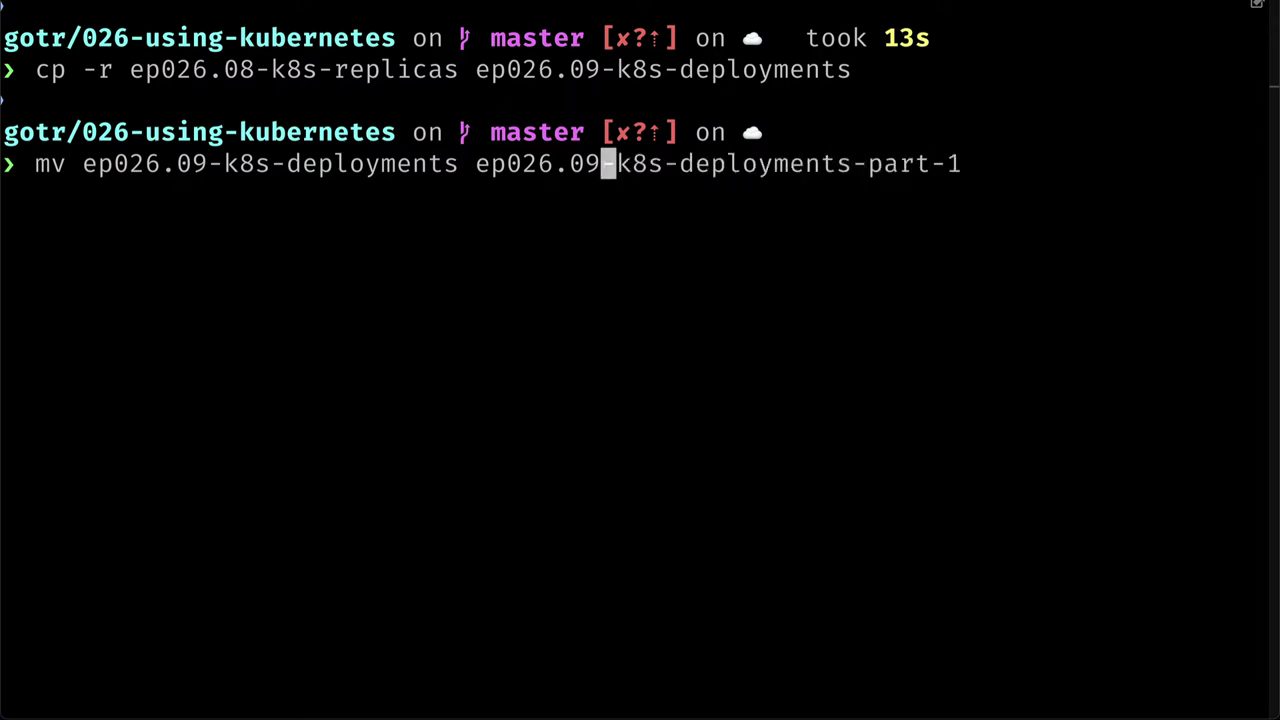
type(".01")
key("Return")
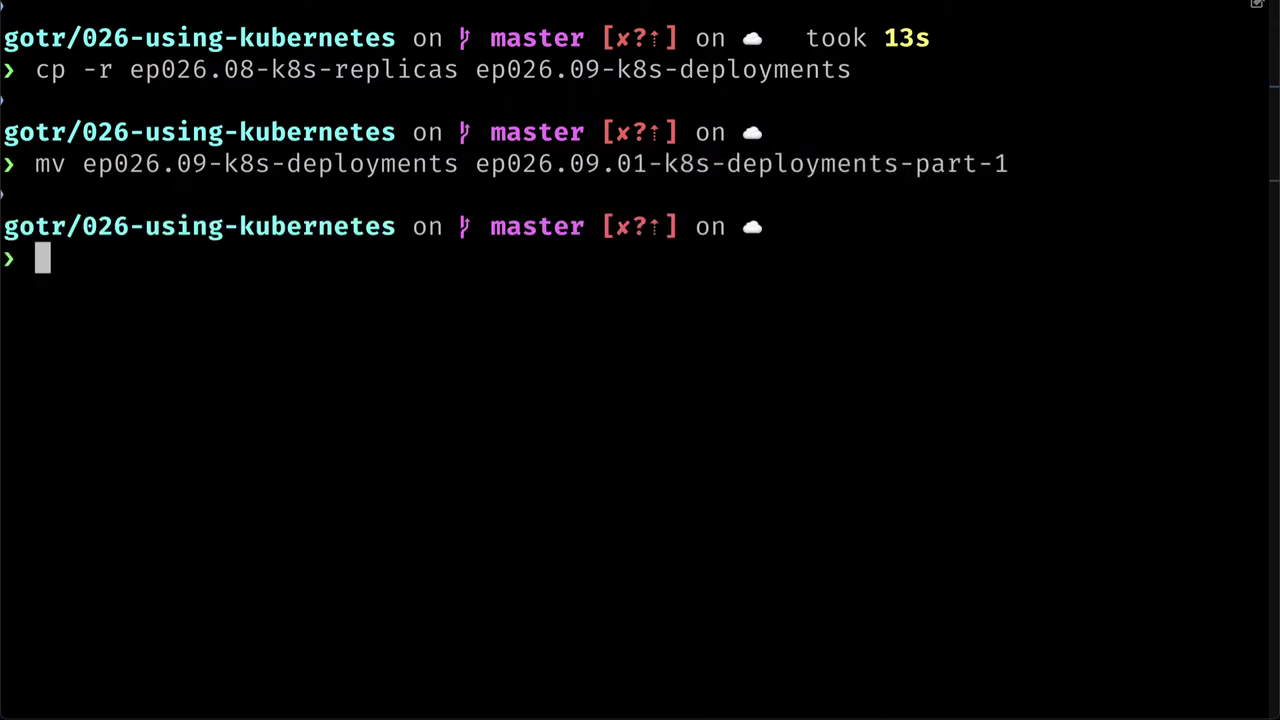
- Change into ep026.09.01-k8s-deployments-part-1, clear the terminal, and open the folder in VS Code with code
type("cd depl")
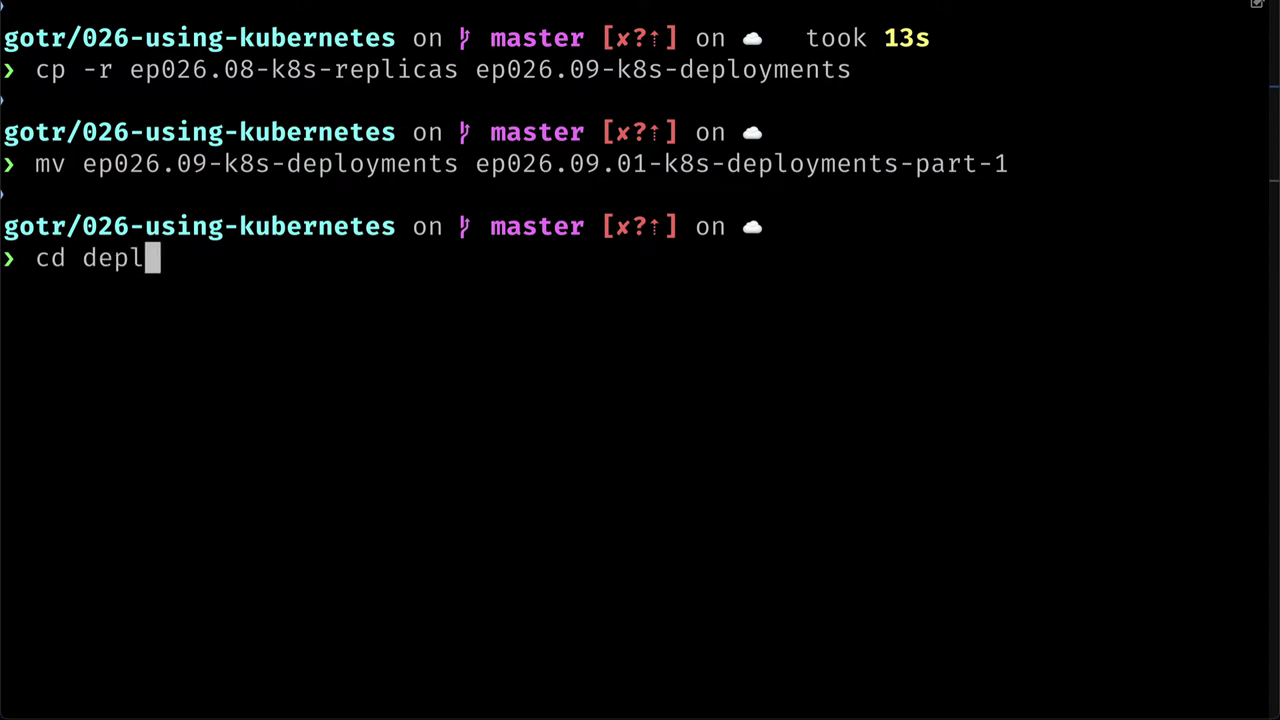
key("Tab")
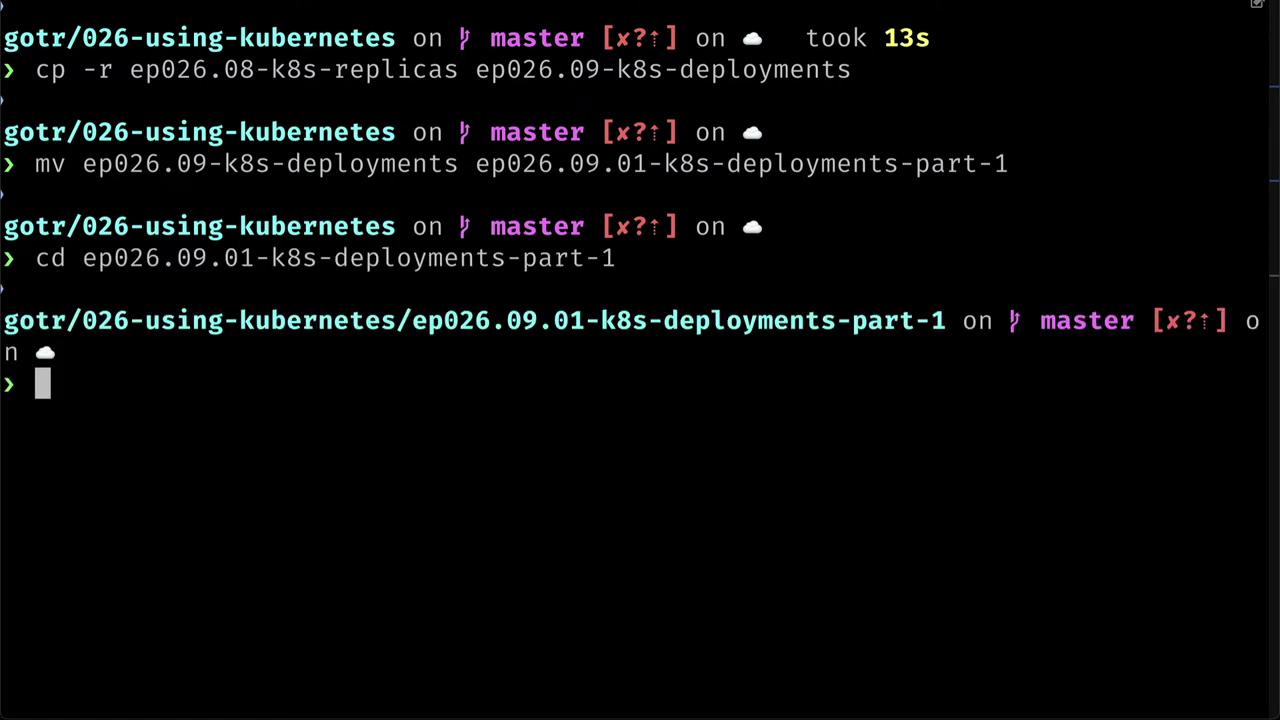
key("ctrl+l")
type("code .")
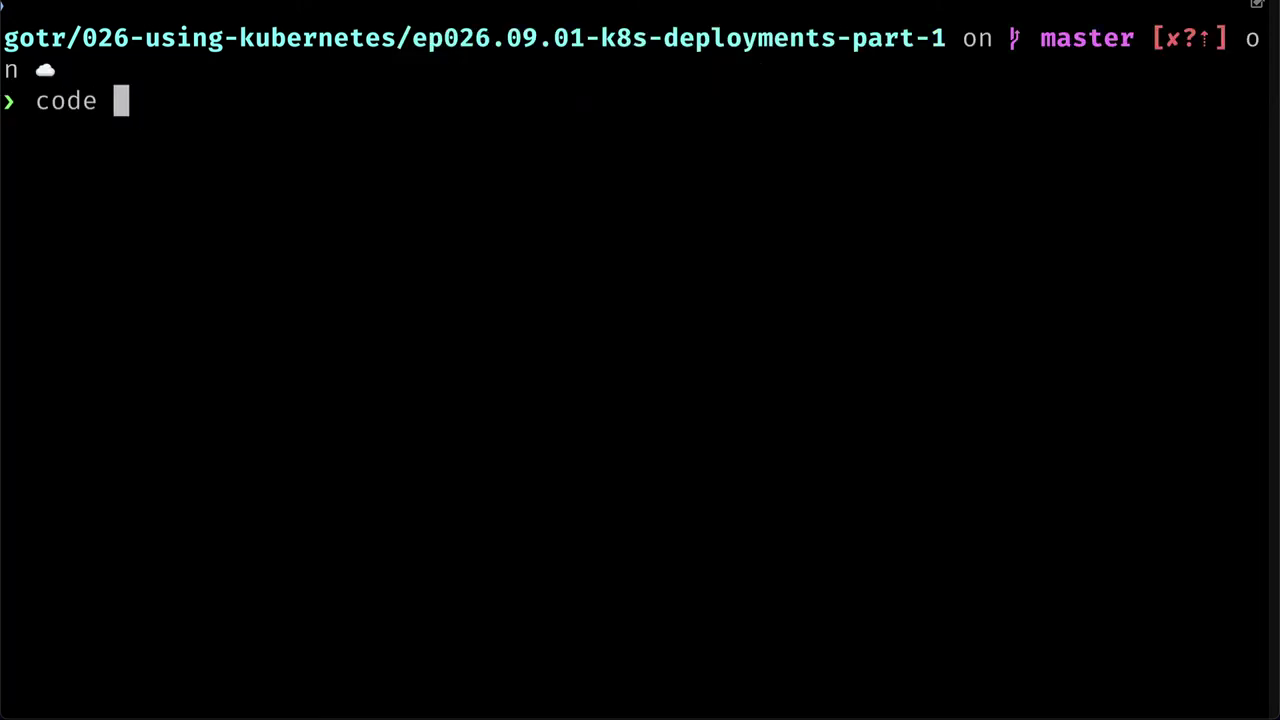
key("Return")
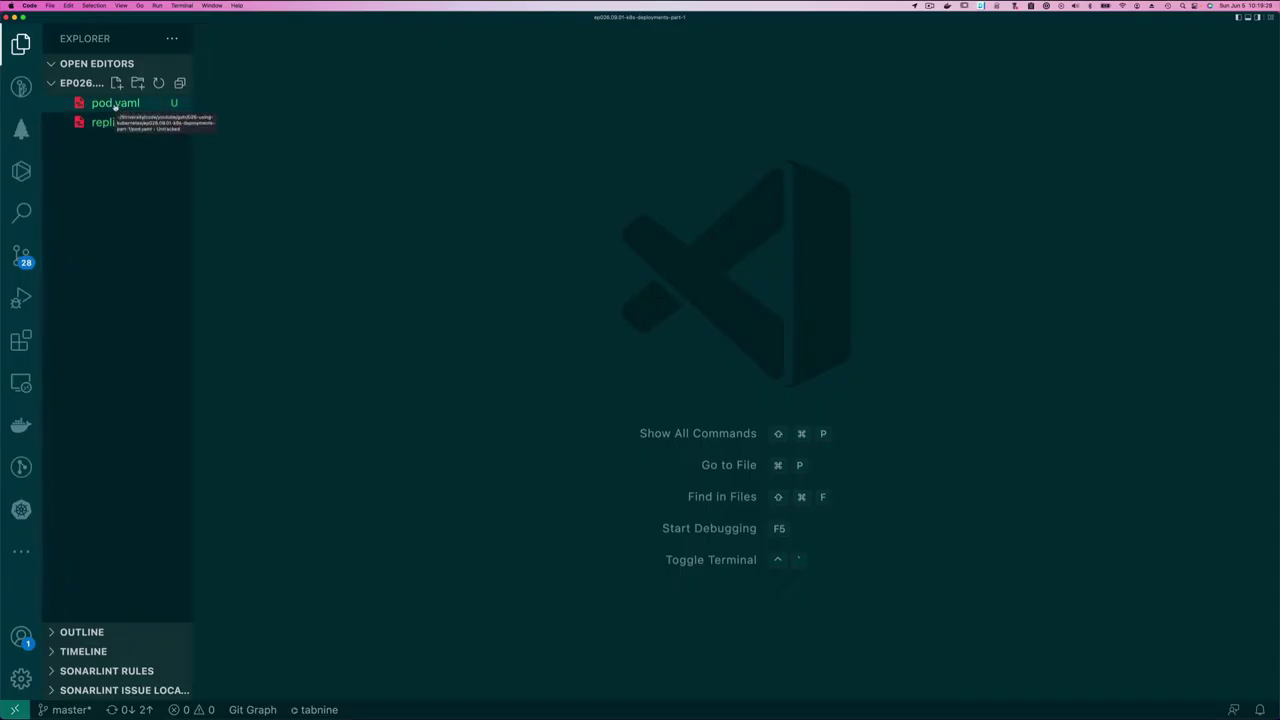
- Review pod.yaml and replicaset.yaml, zooming the editor out one level and widening the file explorer to fit the full file names
left_click(118, 103)
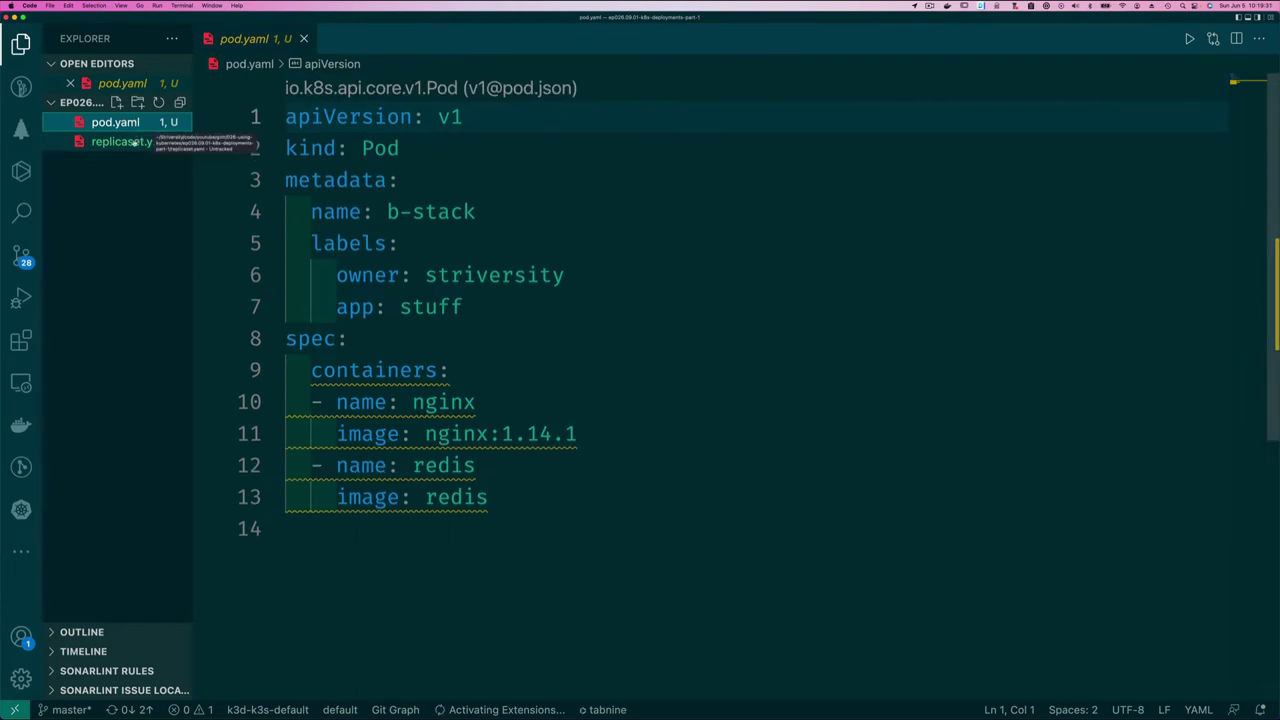
left_click(133, 142)
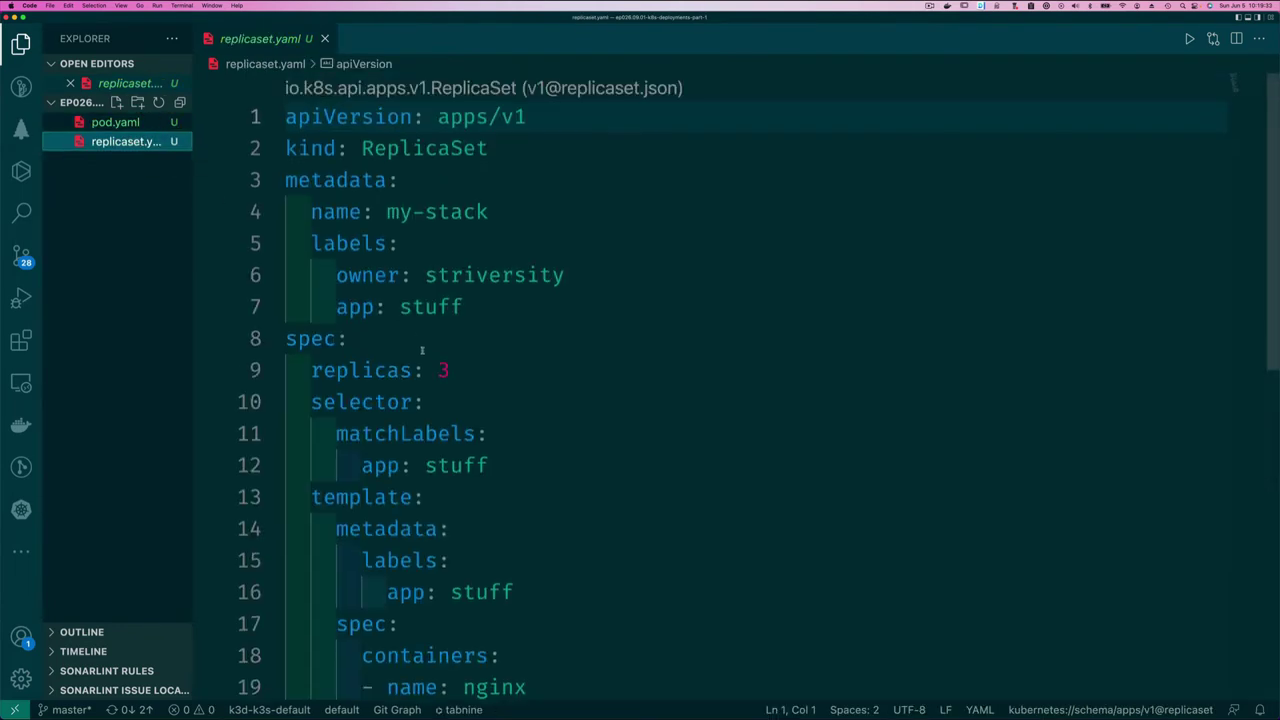
scroll(424, 352, "down", 7)
scroll(426, 354, "up", 7)
scroll(427, 354, "down", 1)
key("super+minus")
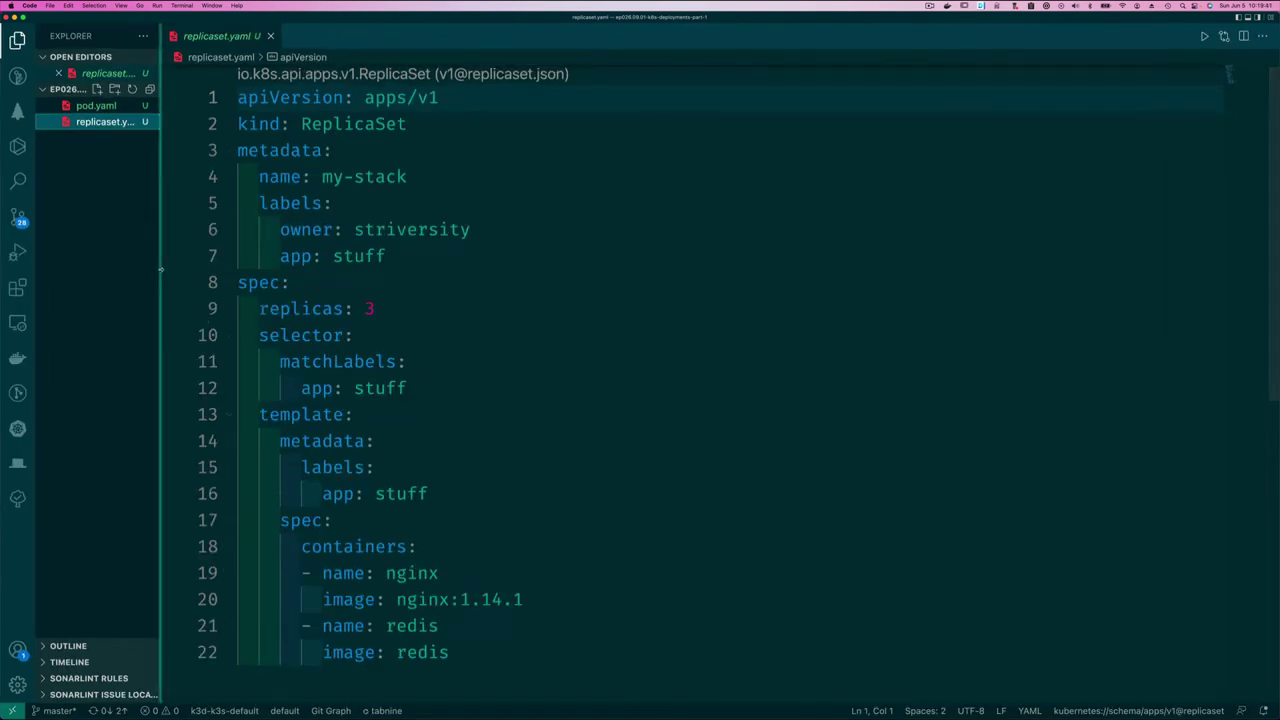
left_click_drag(161, 270, 245, 295)
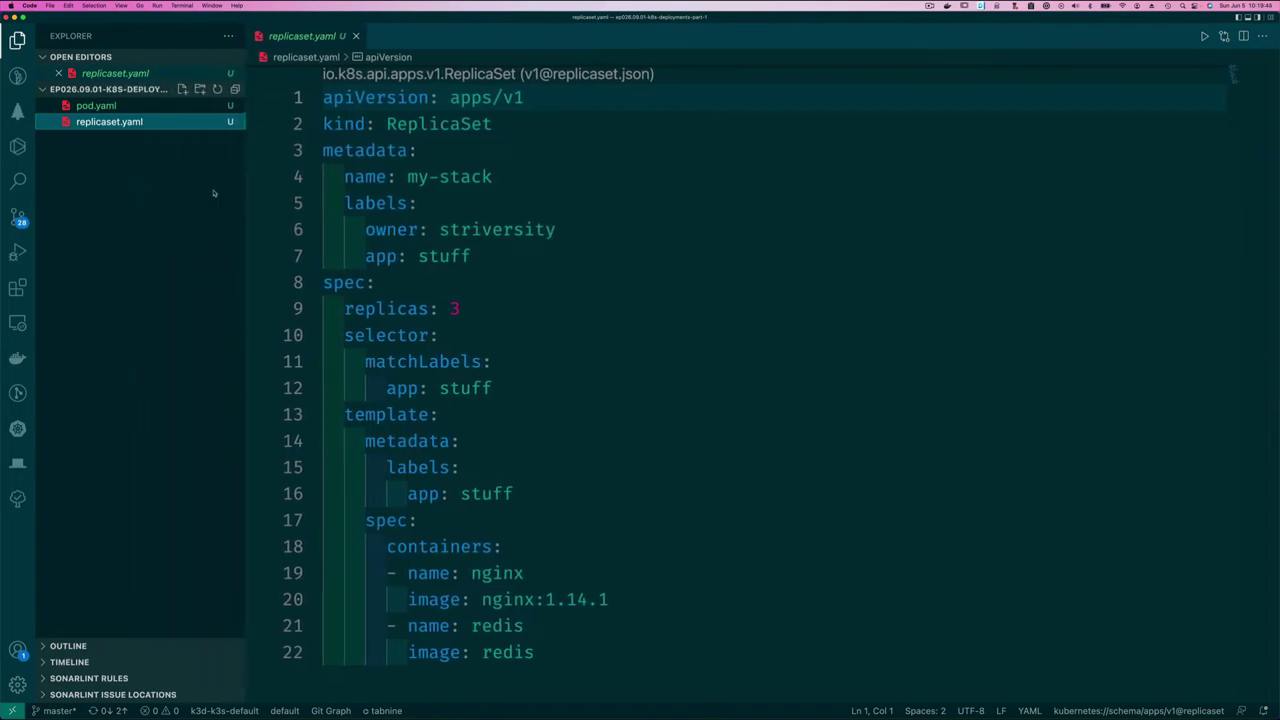
- Duplicate replicaset.yaml within the project folder
right_click(114, 124)
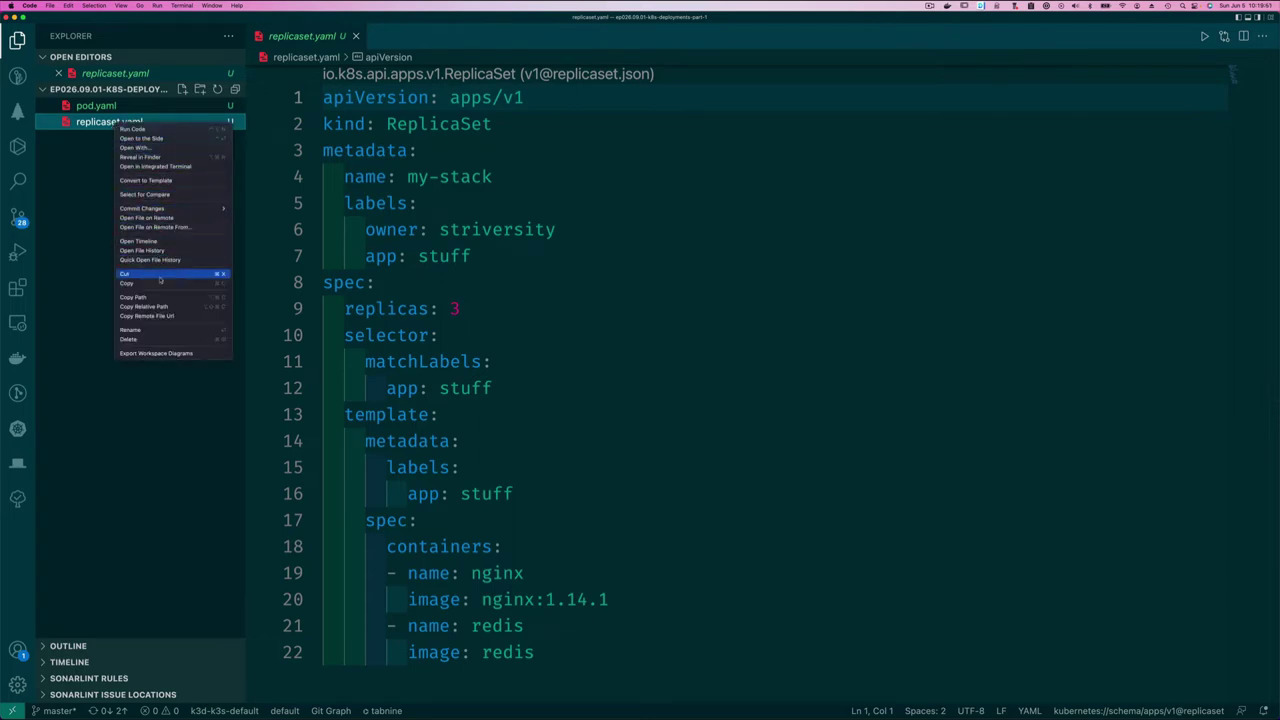
left_click(103, 229)
right_click(104, 225)
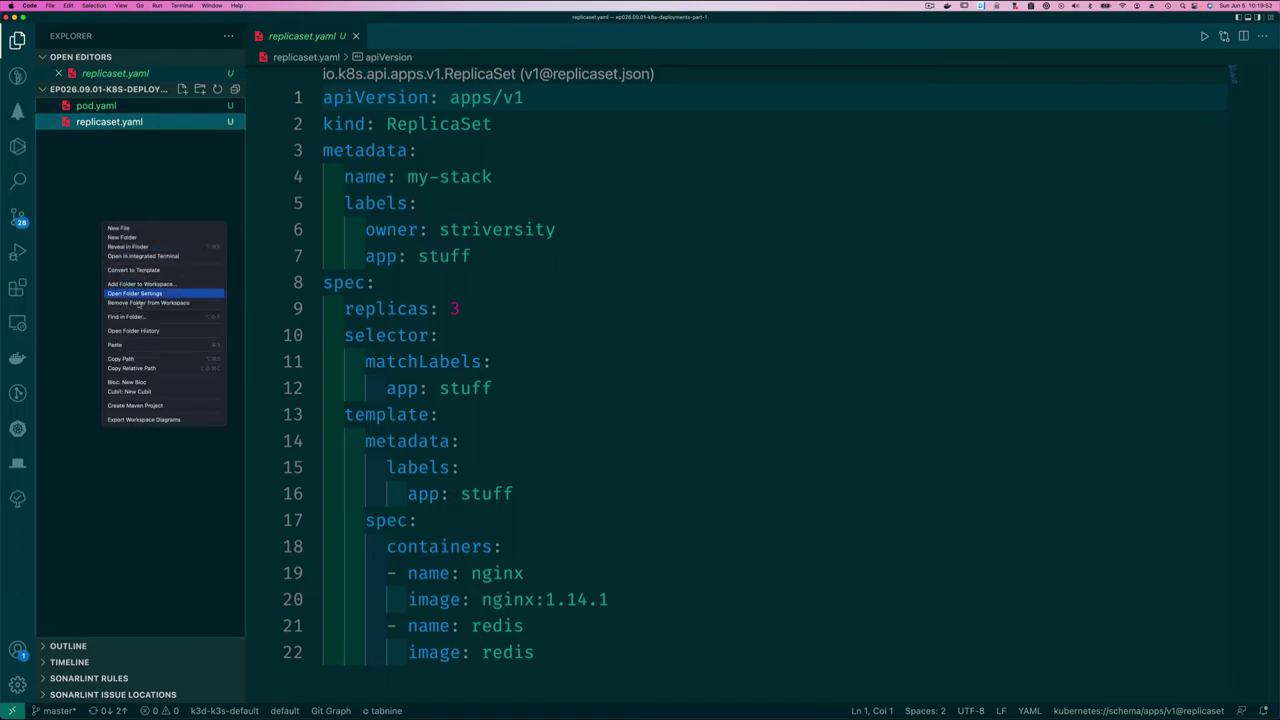
left_click(140, 344)
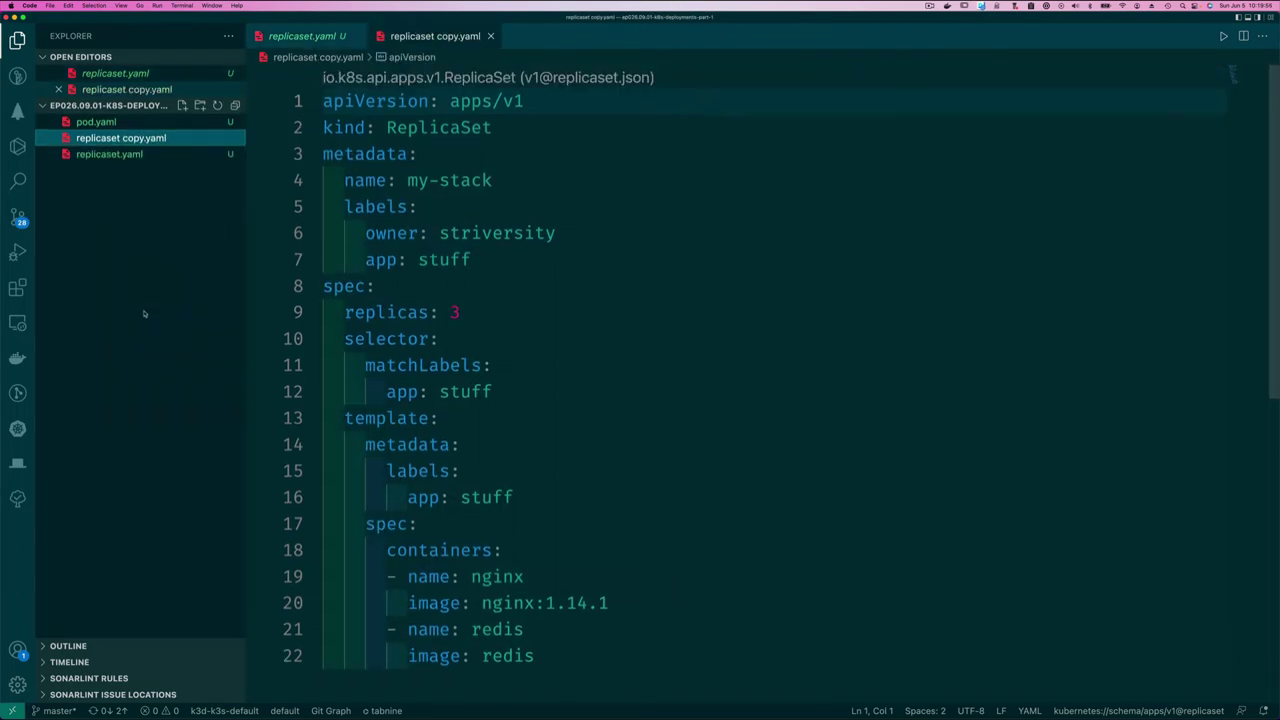
- Rename the duplicated replicaset file as deployment.yaml
key("Return")
type("deploy")
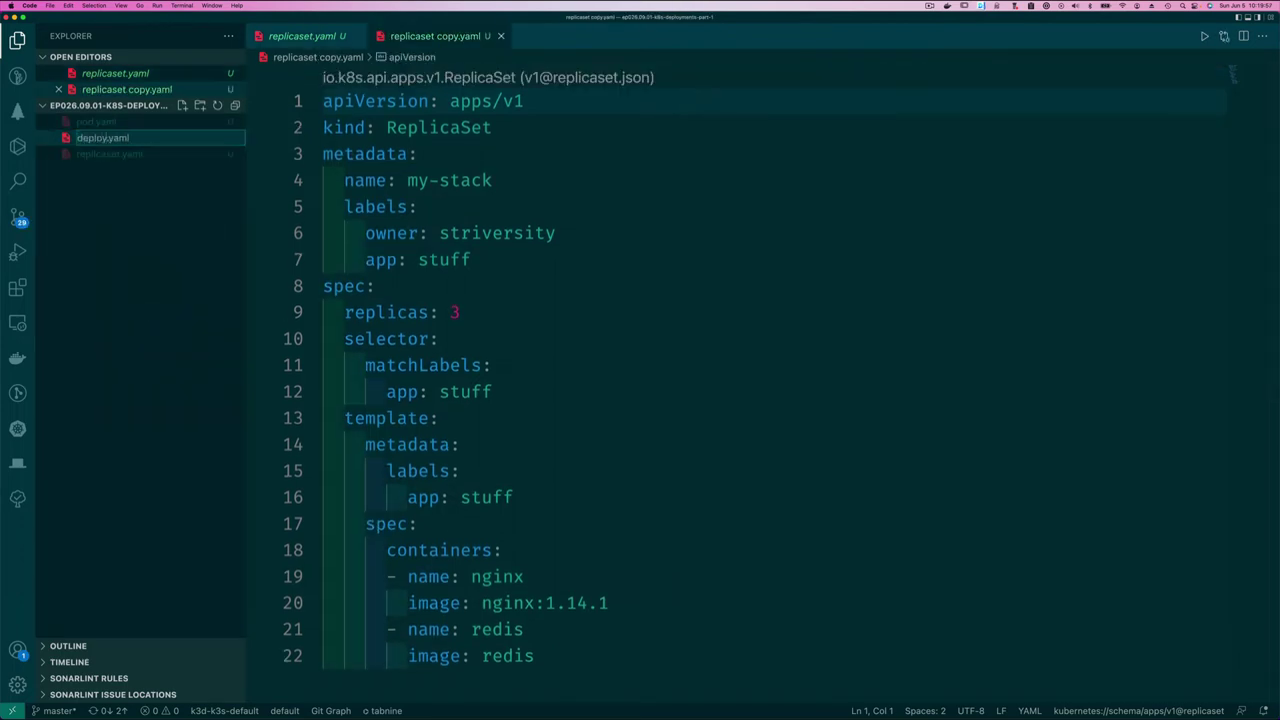
type("mnet")
key("BackSpace")
key("BackSpace")
key("BackSpace")
type("ent")
key("Return")
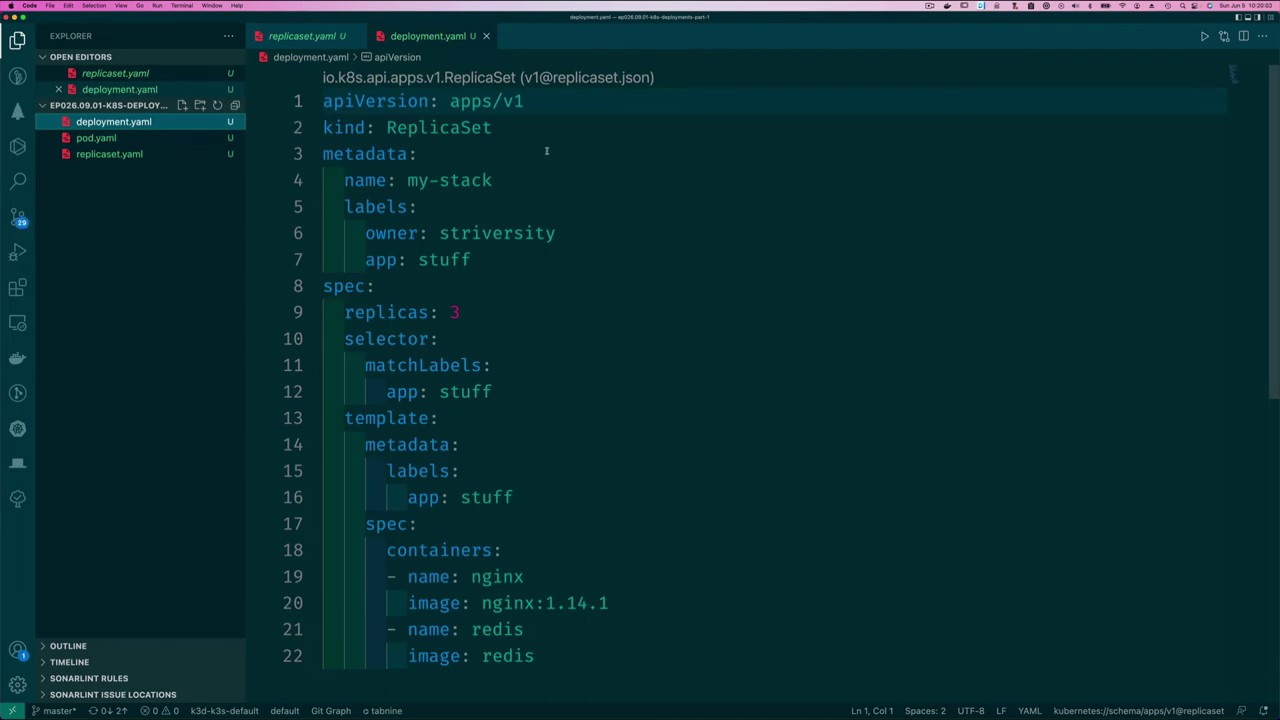
- Compare replicaset.yaml with deployment.yaml side by side and hide the file explorer
left_click(620, 153)
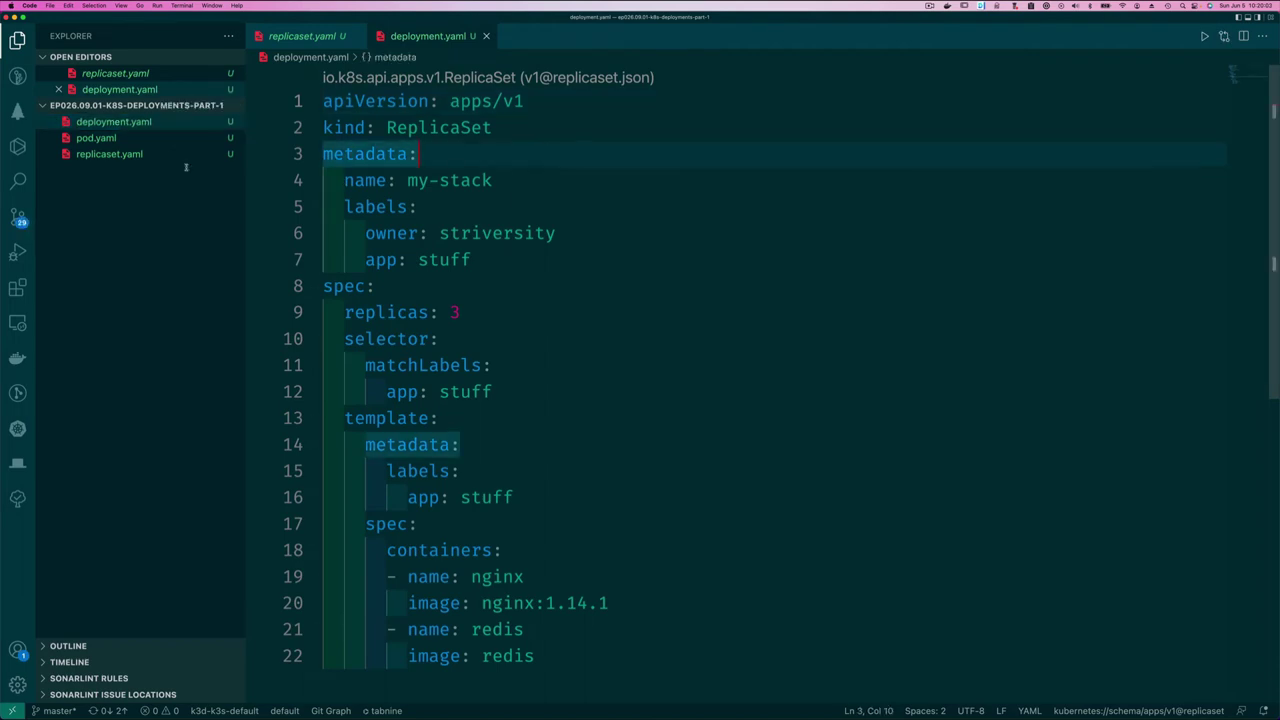
left_click(110, 154)
left_click(114, 122, "super")
right_click(125, 124)
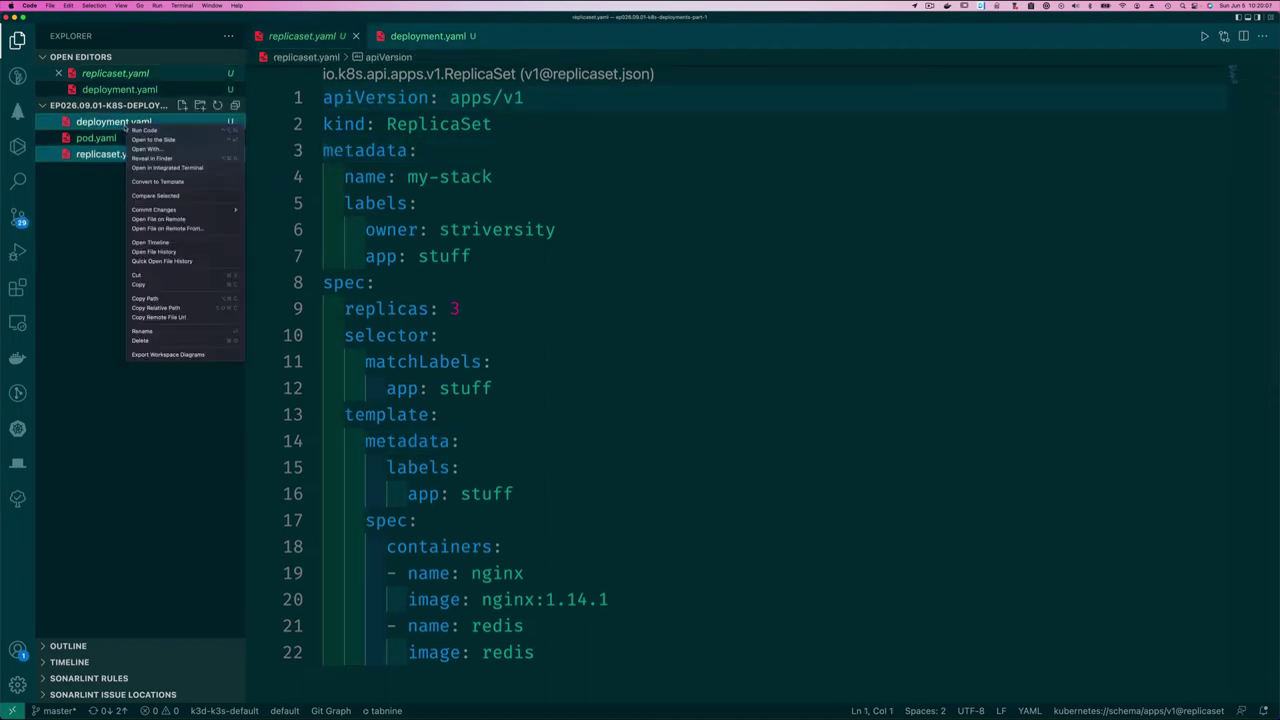
left_click(173, 196)
left_click(17, 42)
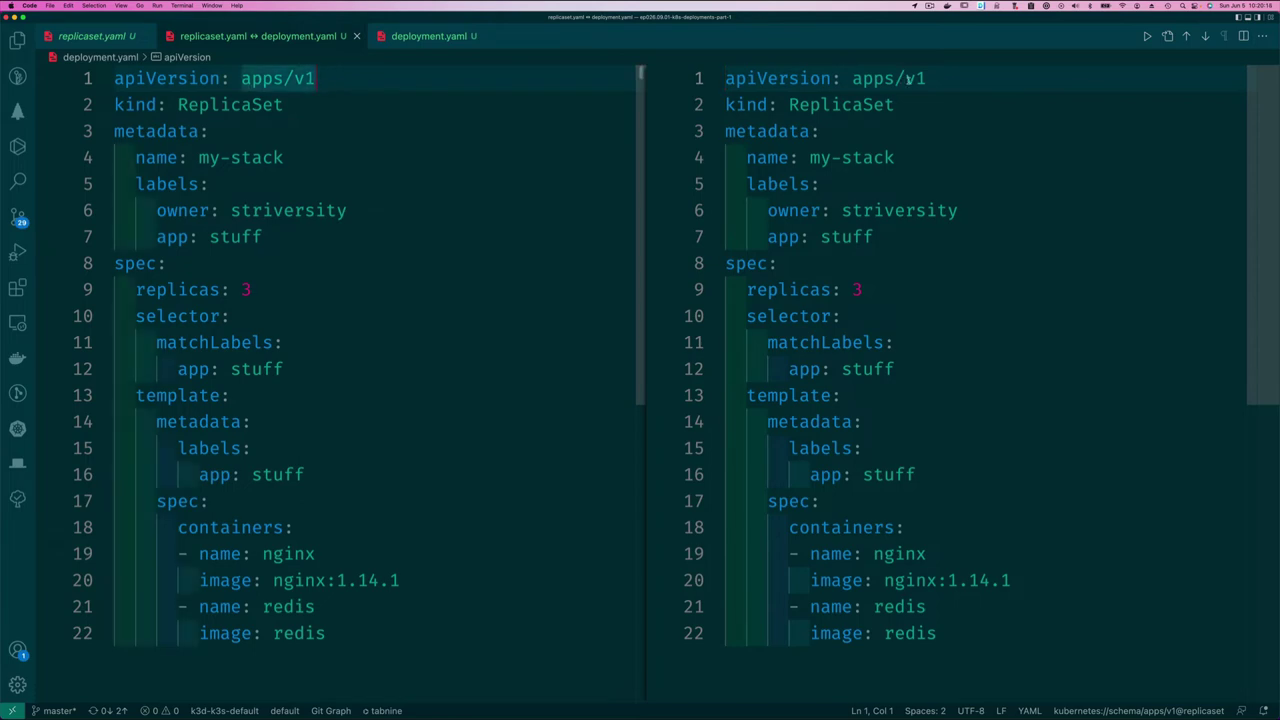
- Change the kind in deployment.yaml from ReplicaSet to Deployment and save the file
triple_click(820, 77)
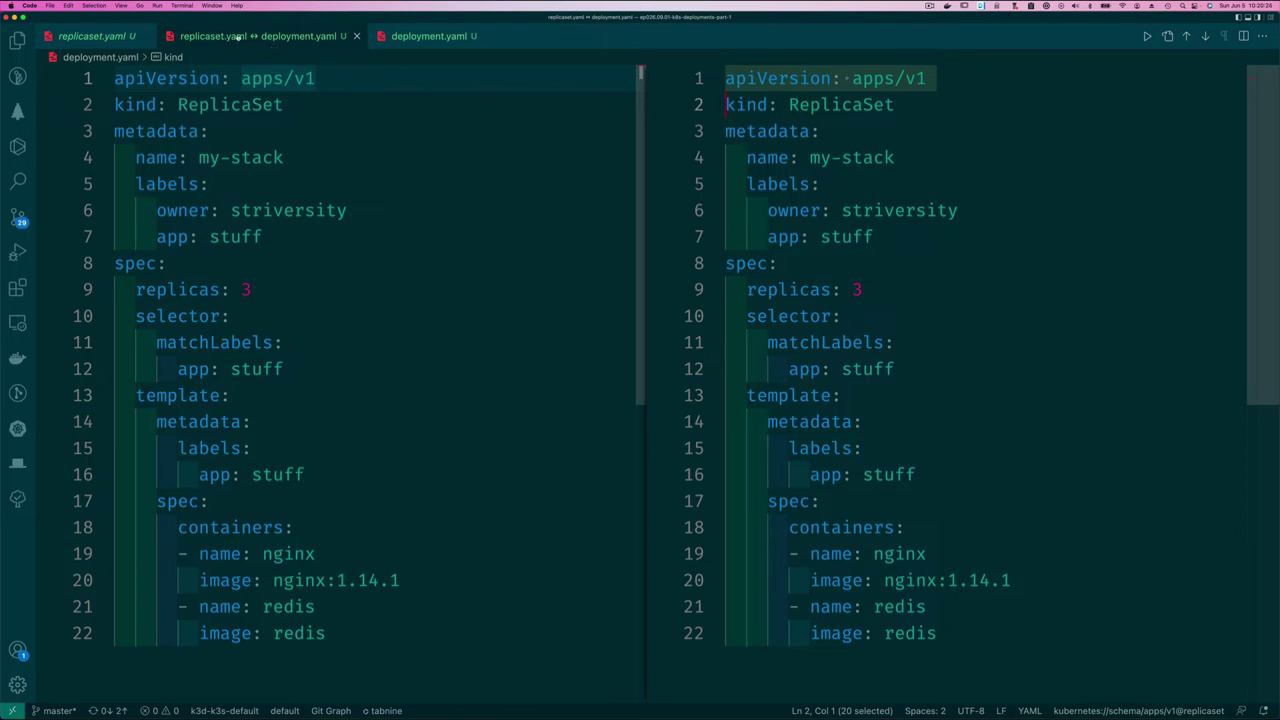
double_click(830, 106)
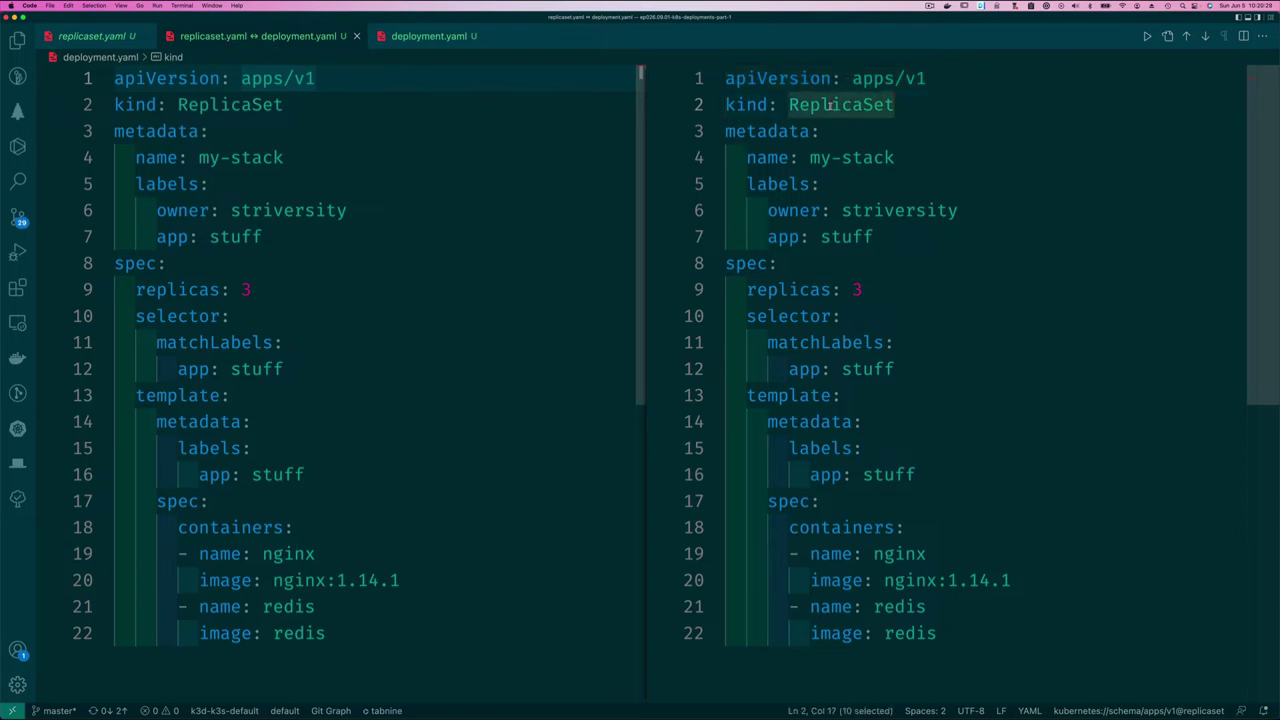
type("Deploy")
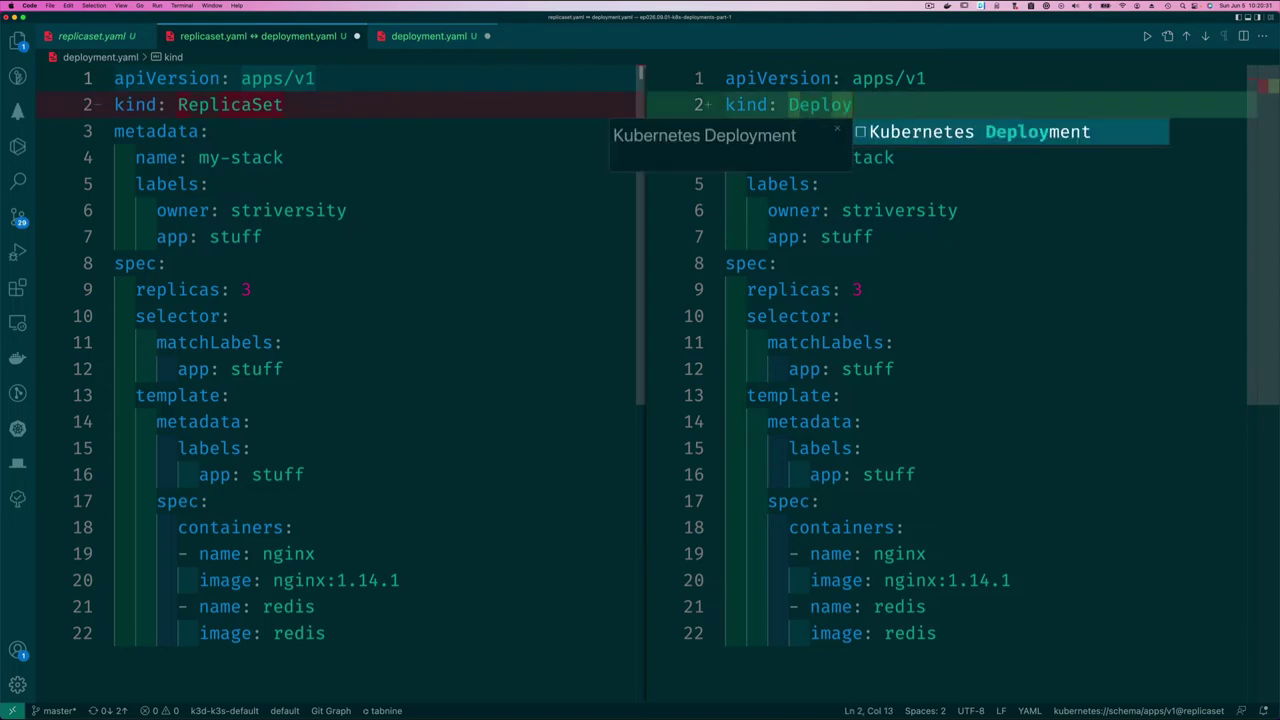
key("Return")
key("super+z")
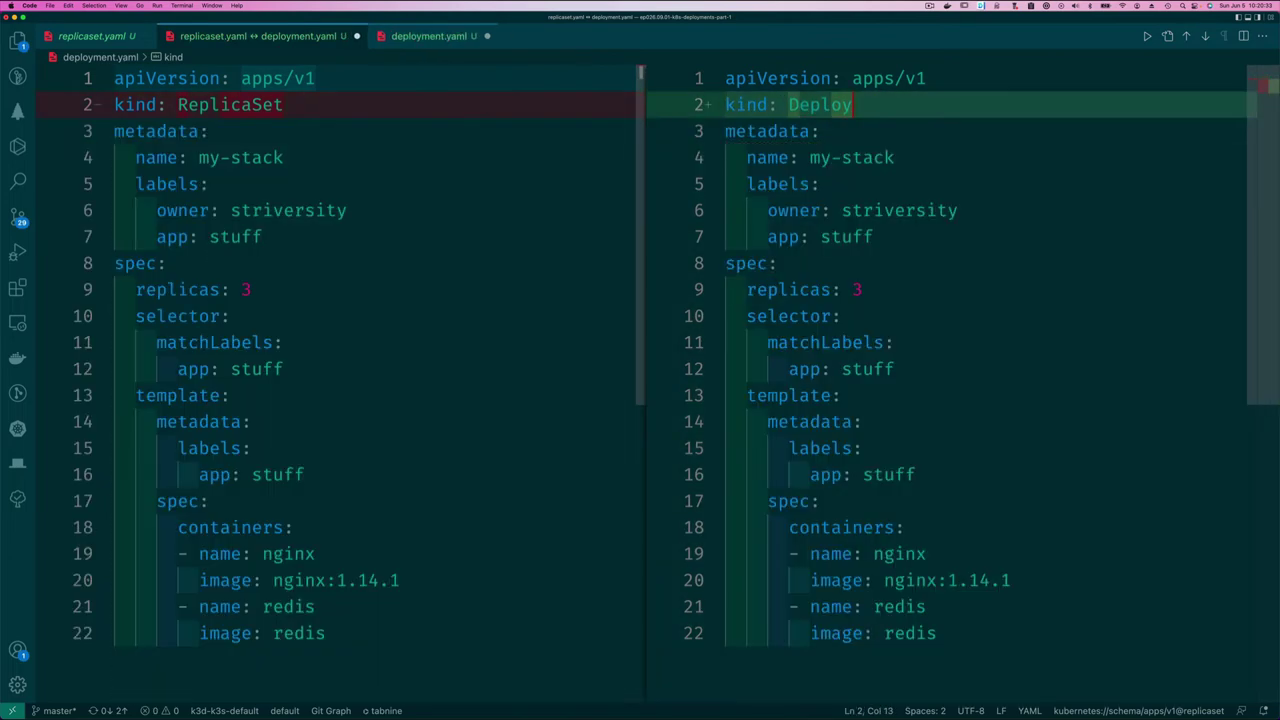
type("ment")
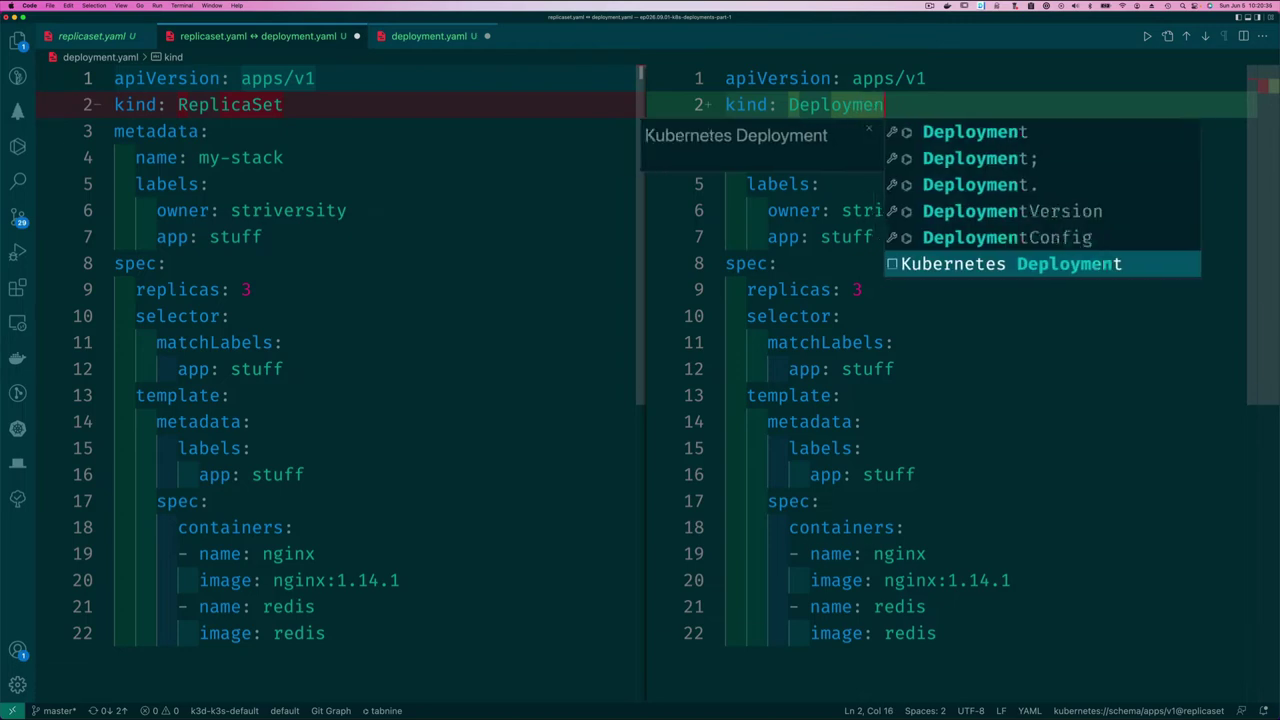
left_click(944, 299)
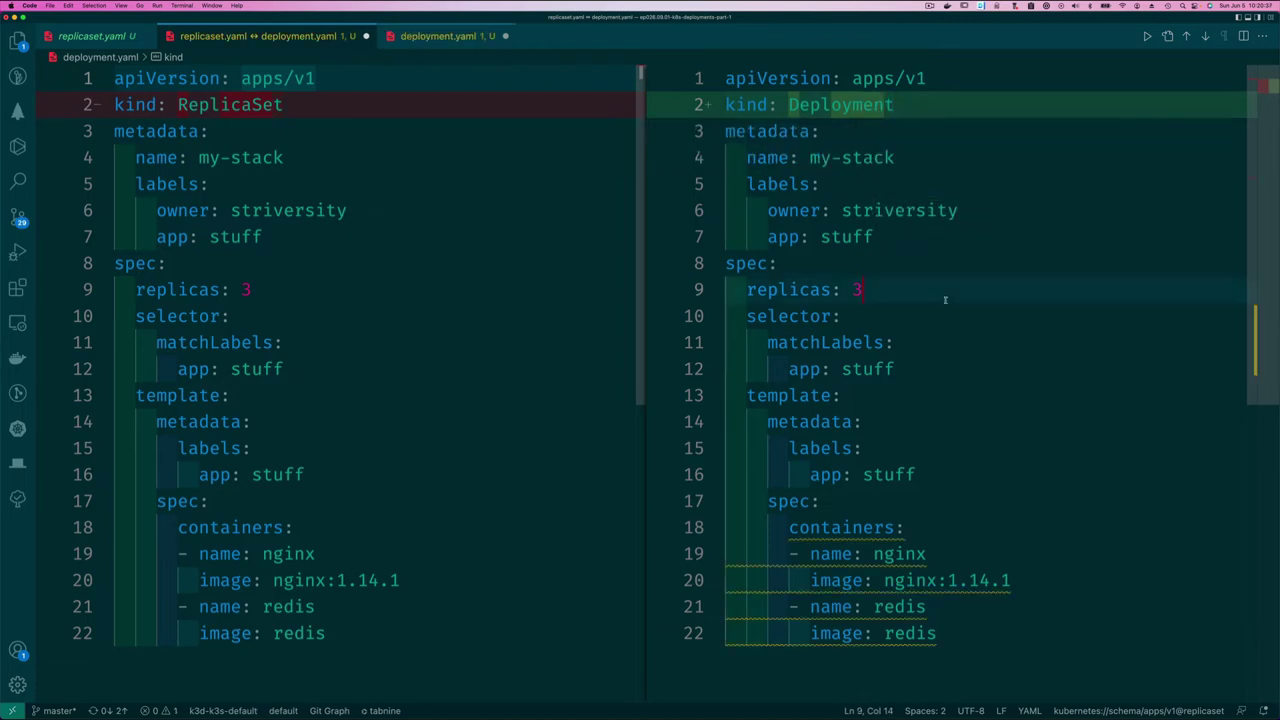
key("super+s")
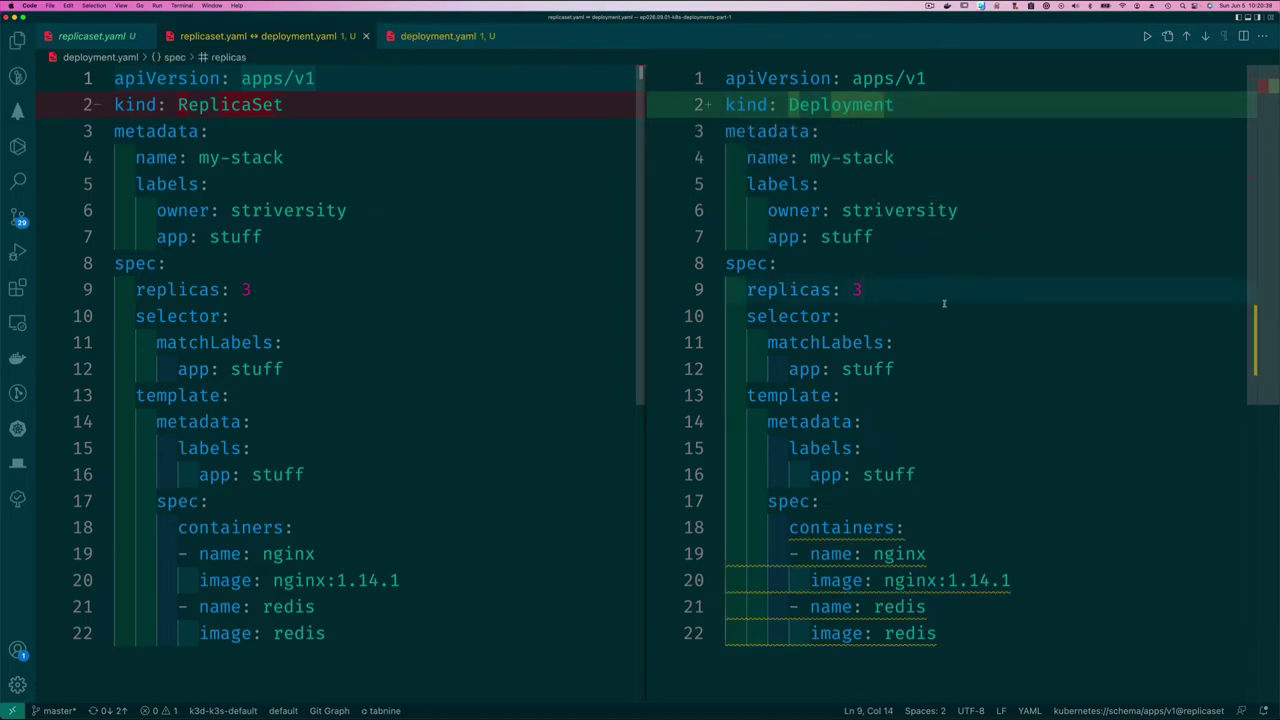
- Examine deployment.yaml against replicaset.yaml, covering the kind, metadata, replicas, and pod template sections
left_click(880, 260)
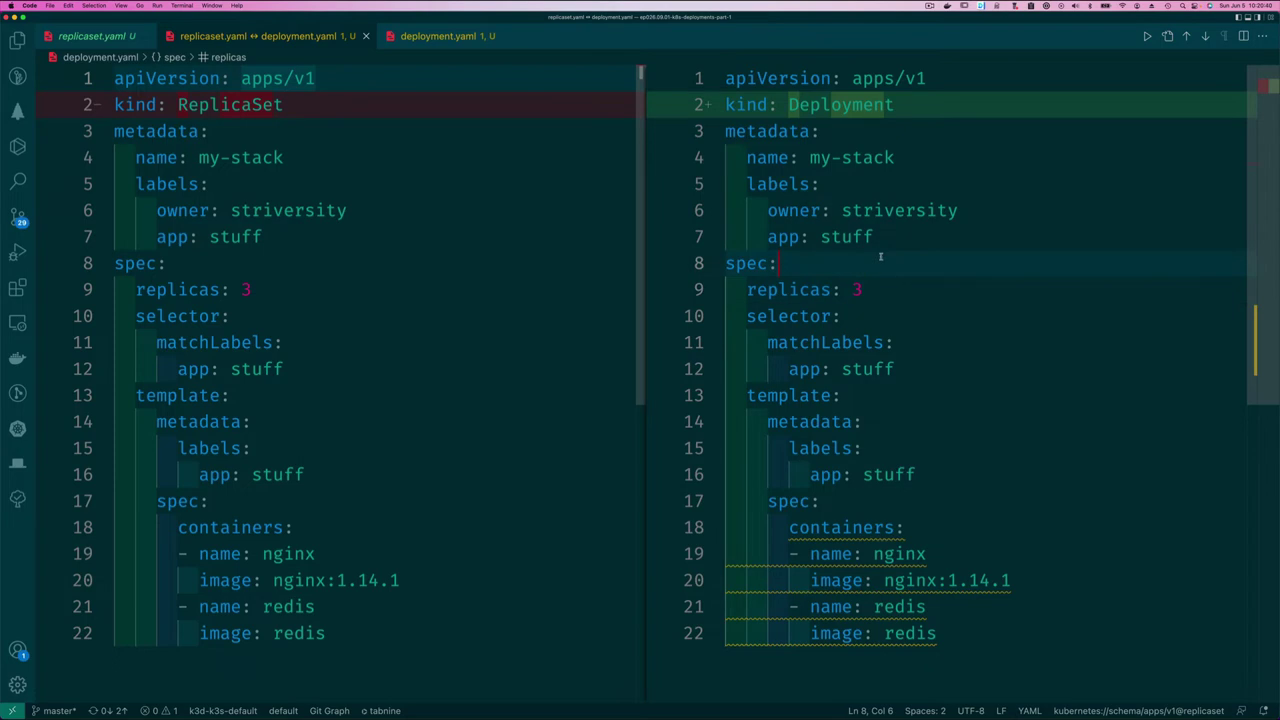
left_click(440, 37)
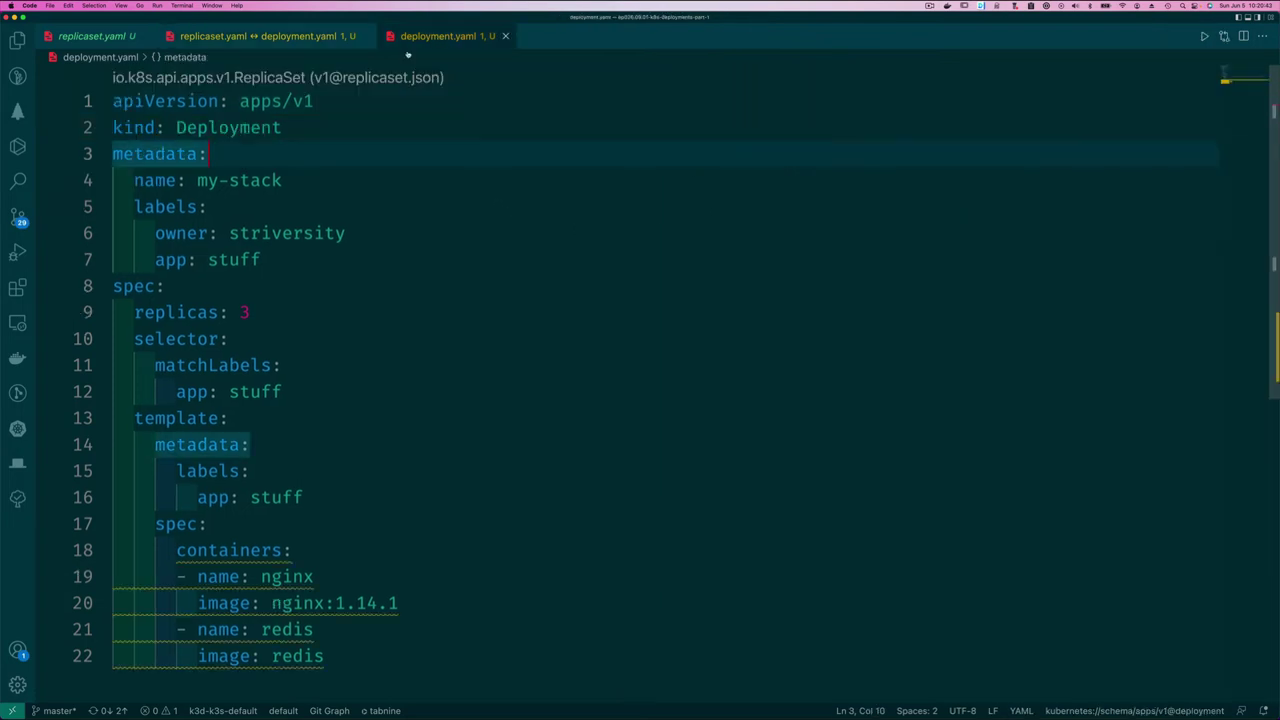
left_click(321, 43)
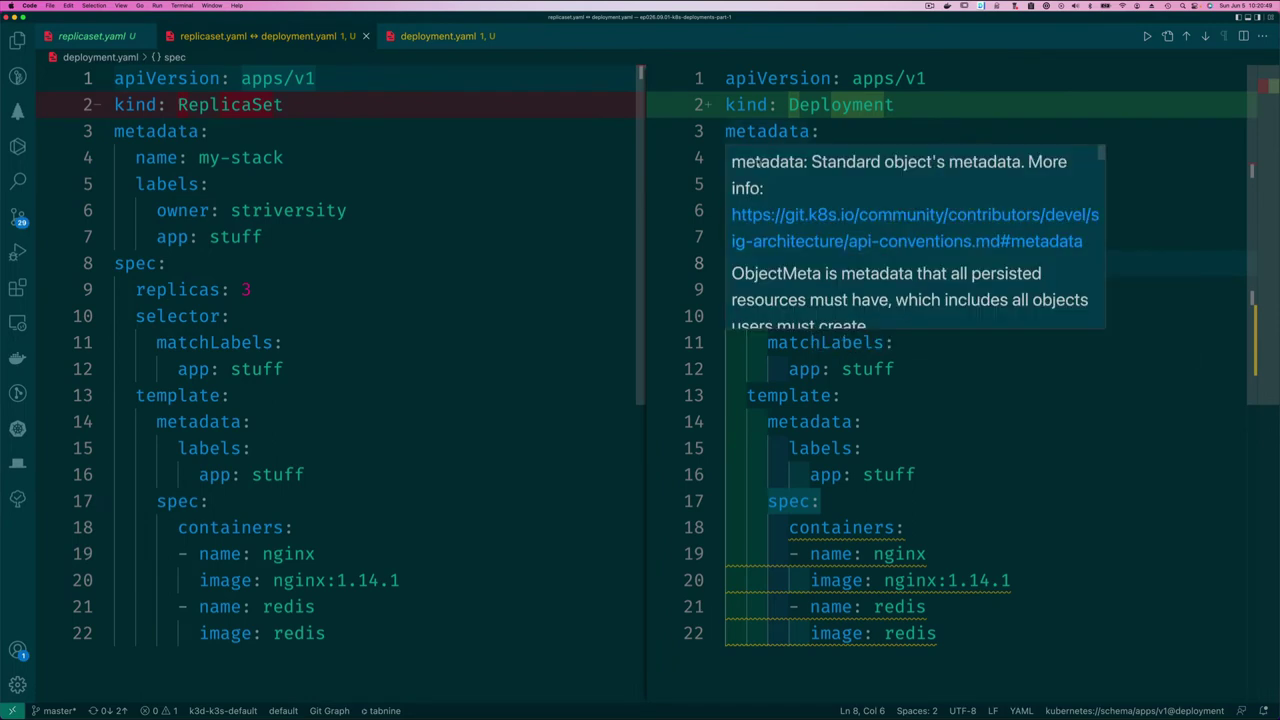
left_click(854, 137)
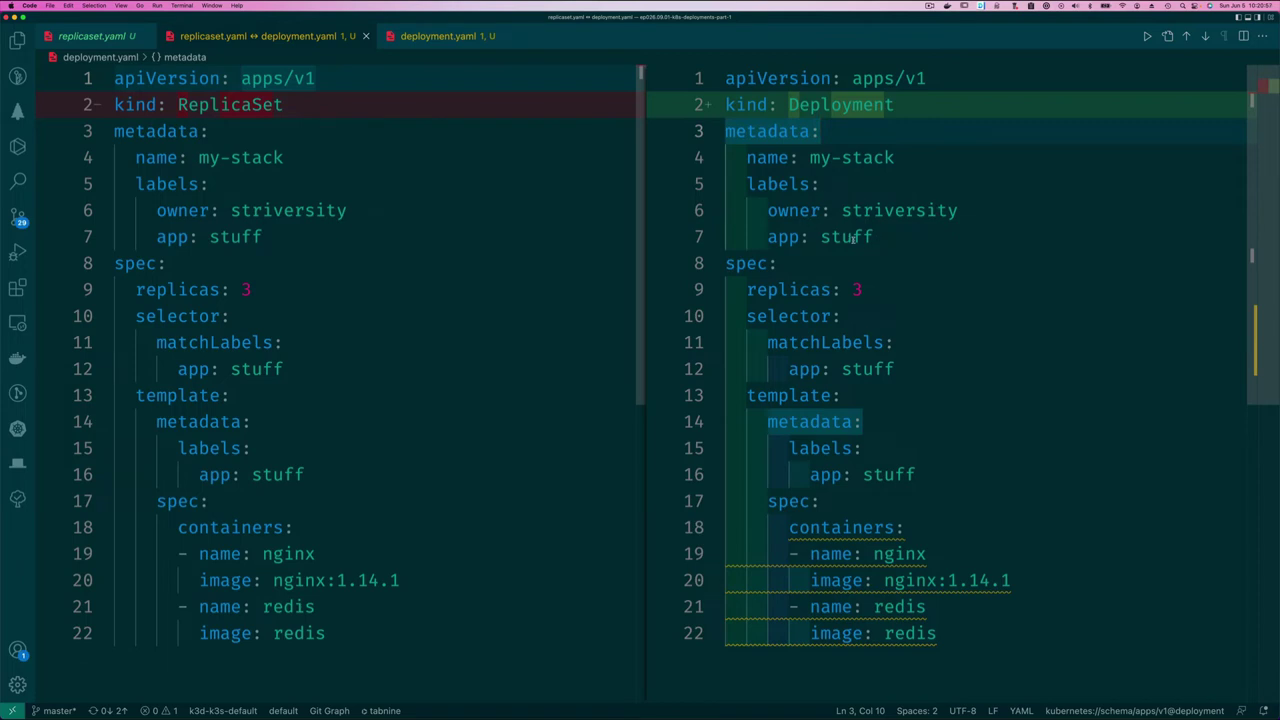
scroll(850, 243, "down", 1)
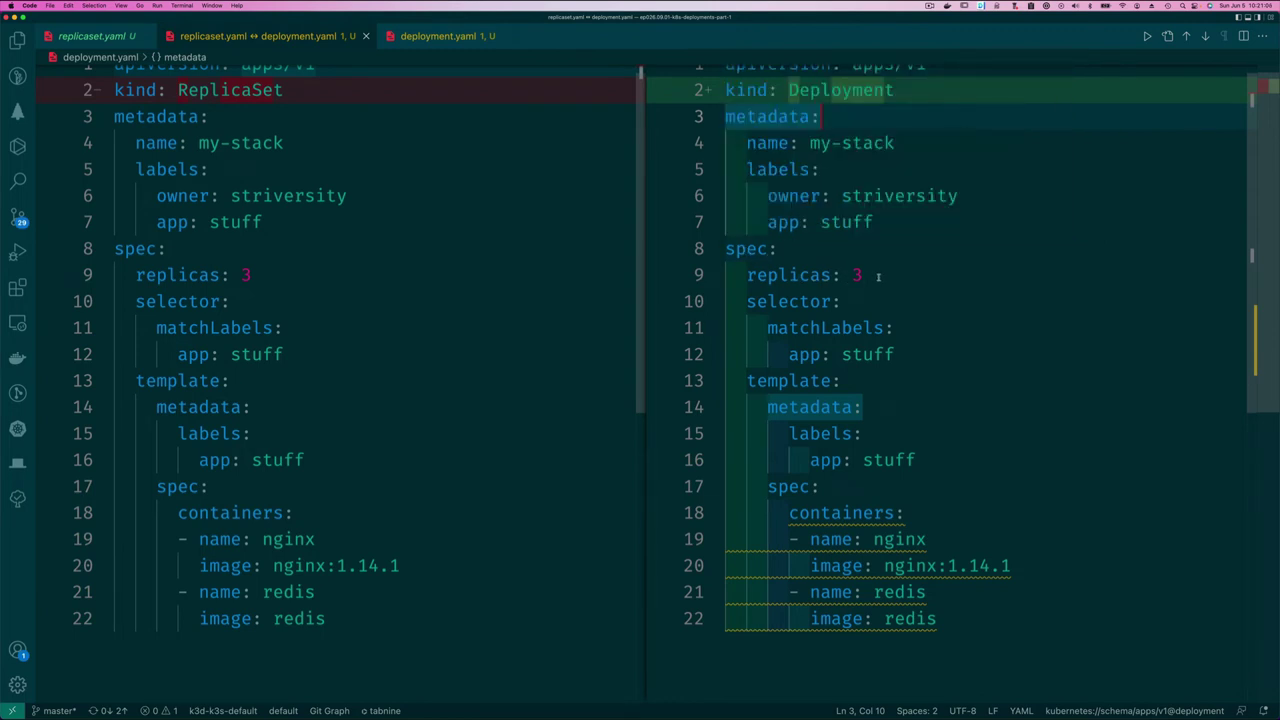
double_click(879, 276)
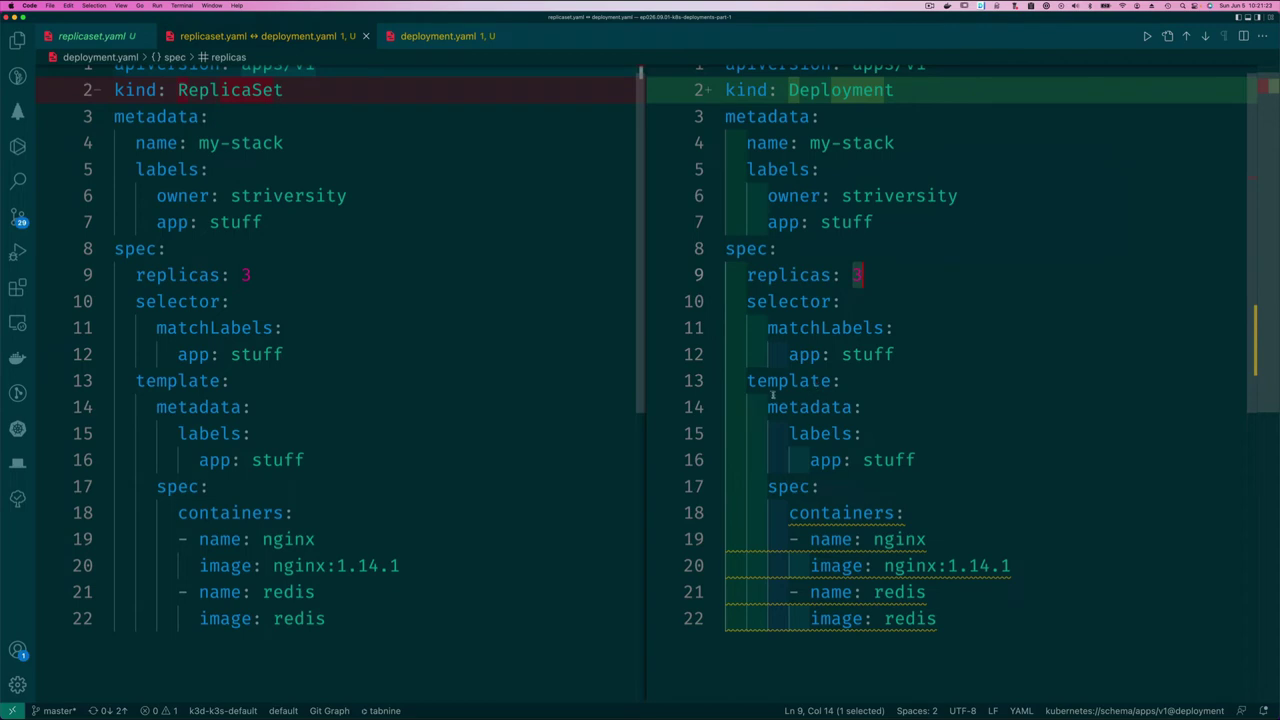
mouse_move(756, 384)
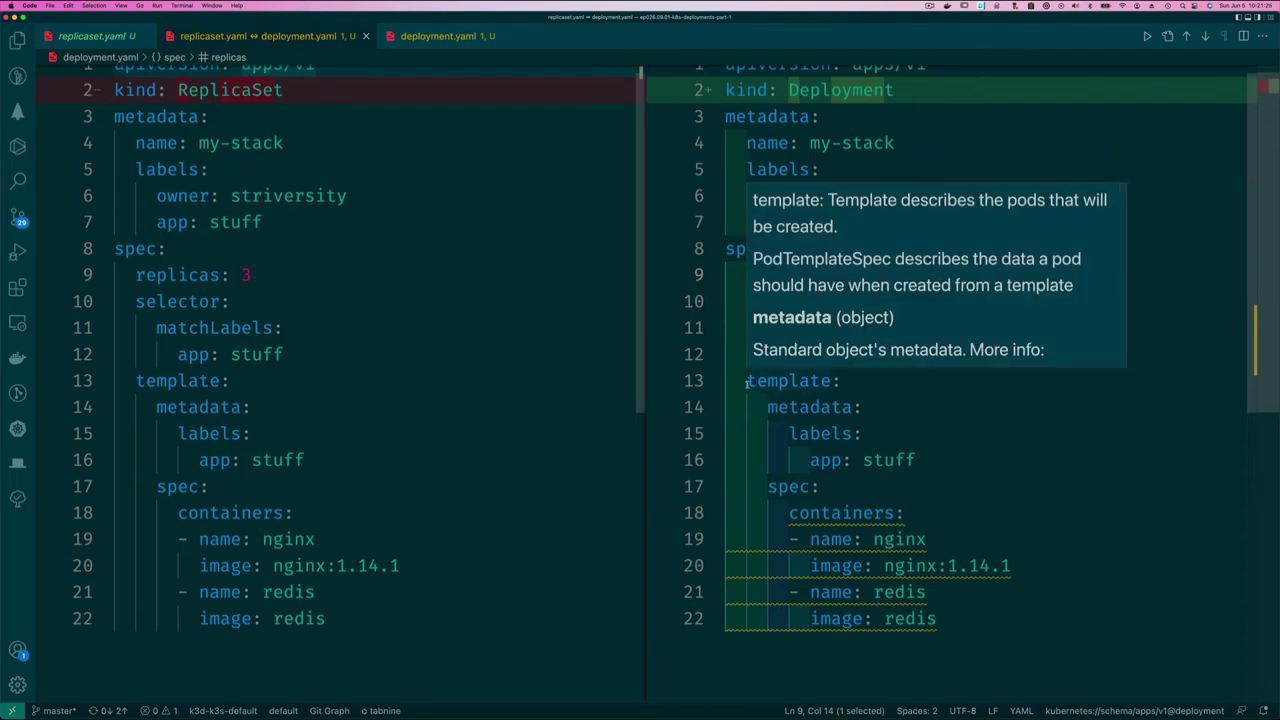
left_click_drag(967, 620, 694, 390)
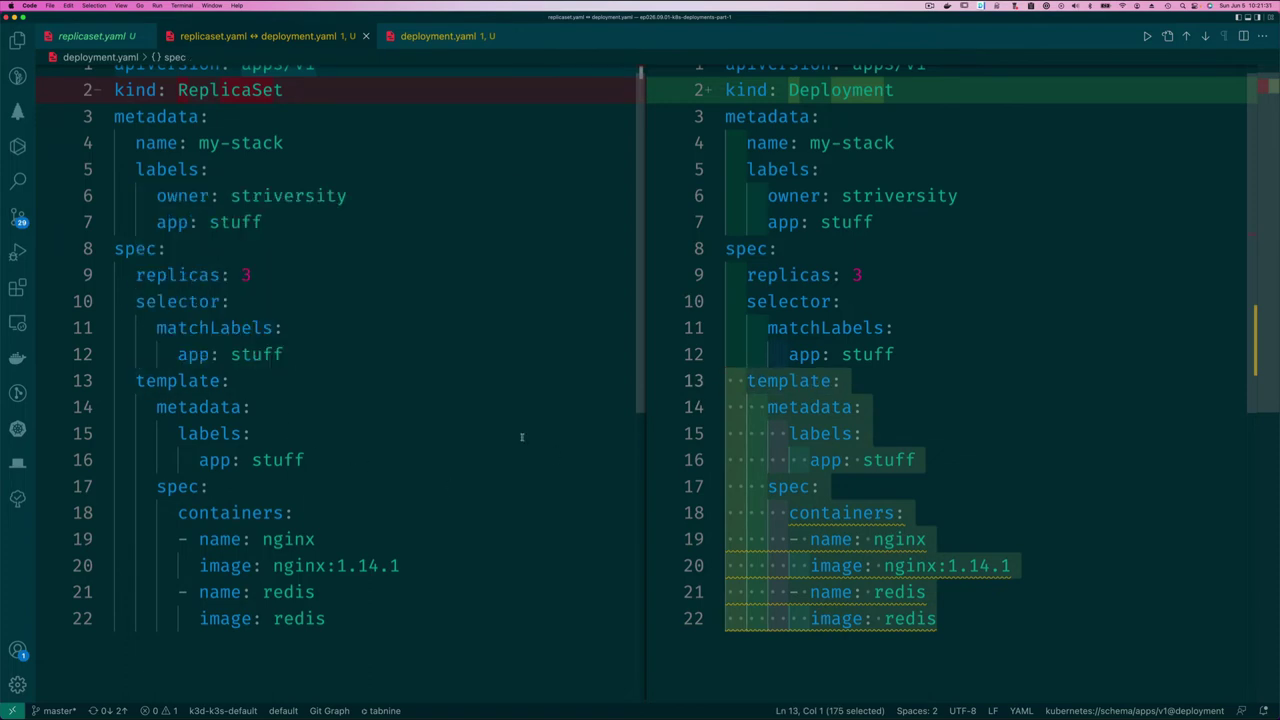
left_click_drag(952, 632, 707, 413)
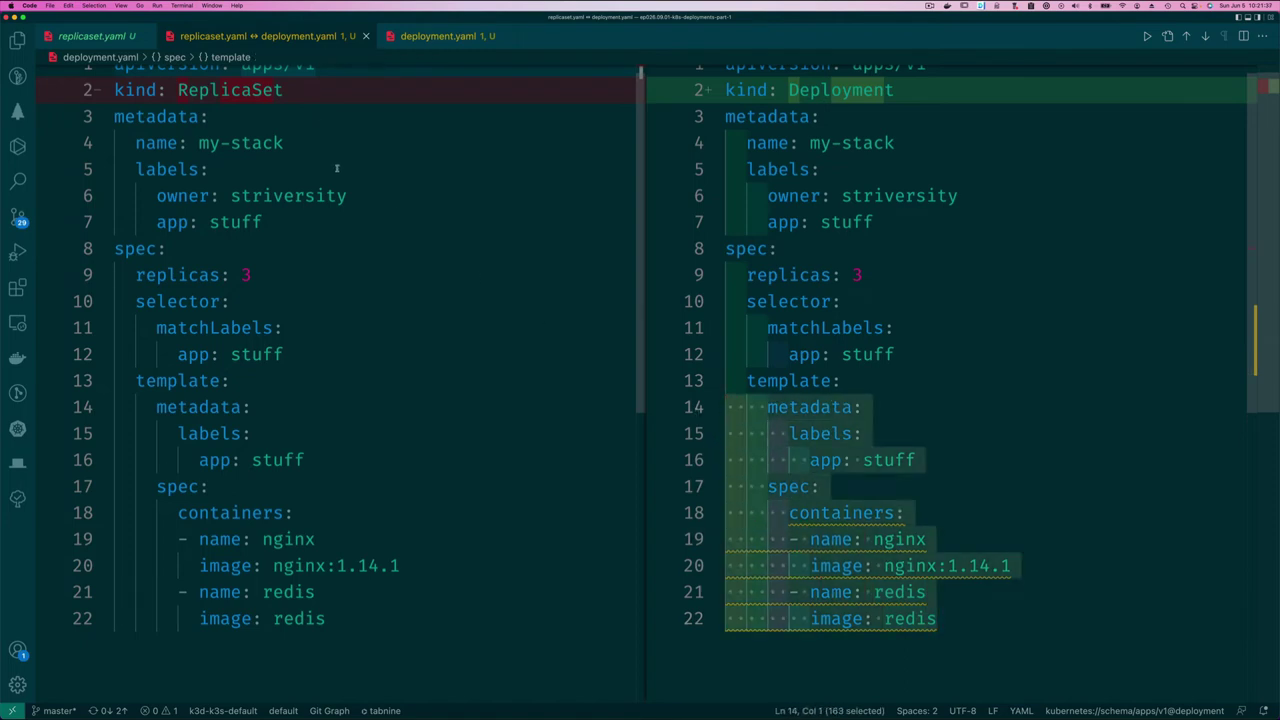
scroll(337, 168, "up", 1)
left_click(853, 108)
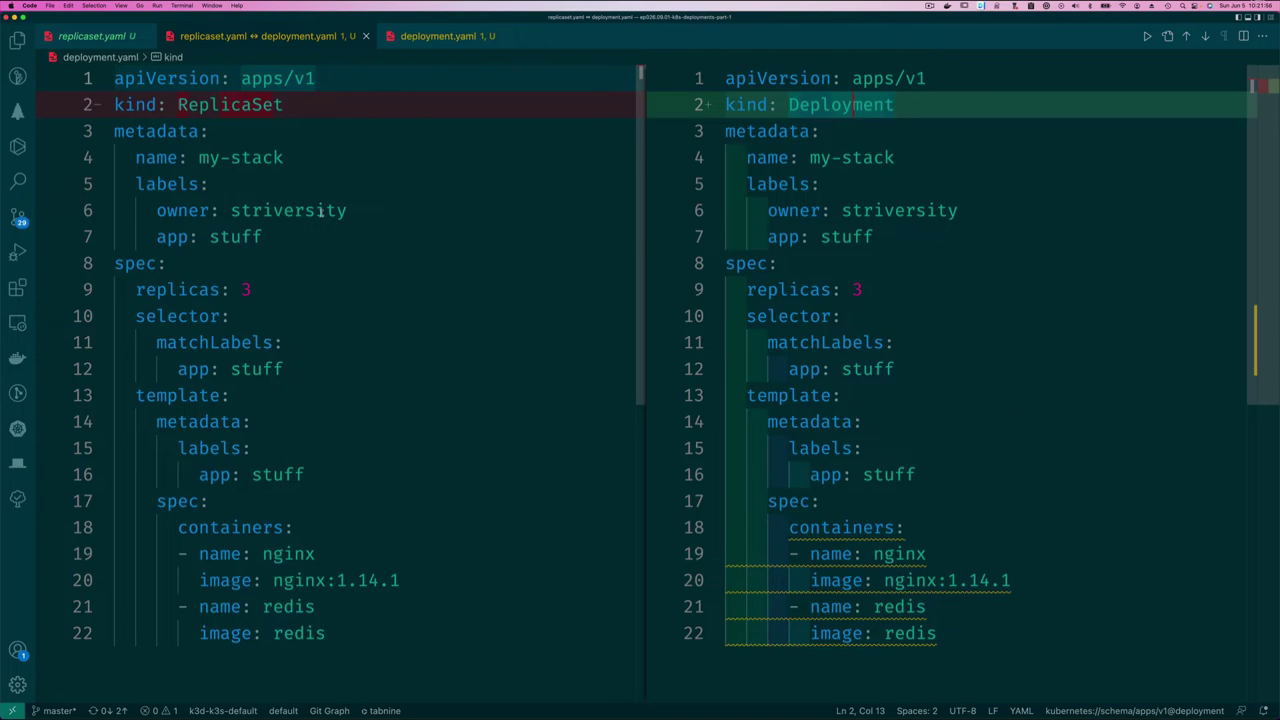
- Switch to the terminal and run kubectl apply -f deployment.yaml with the Kubernetes Dashboard's Workloads page in view
key("super+q")
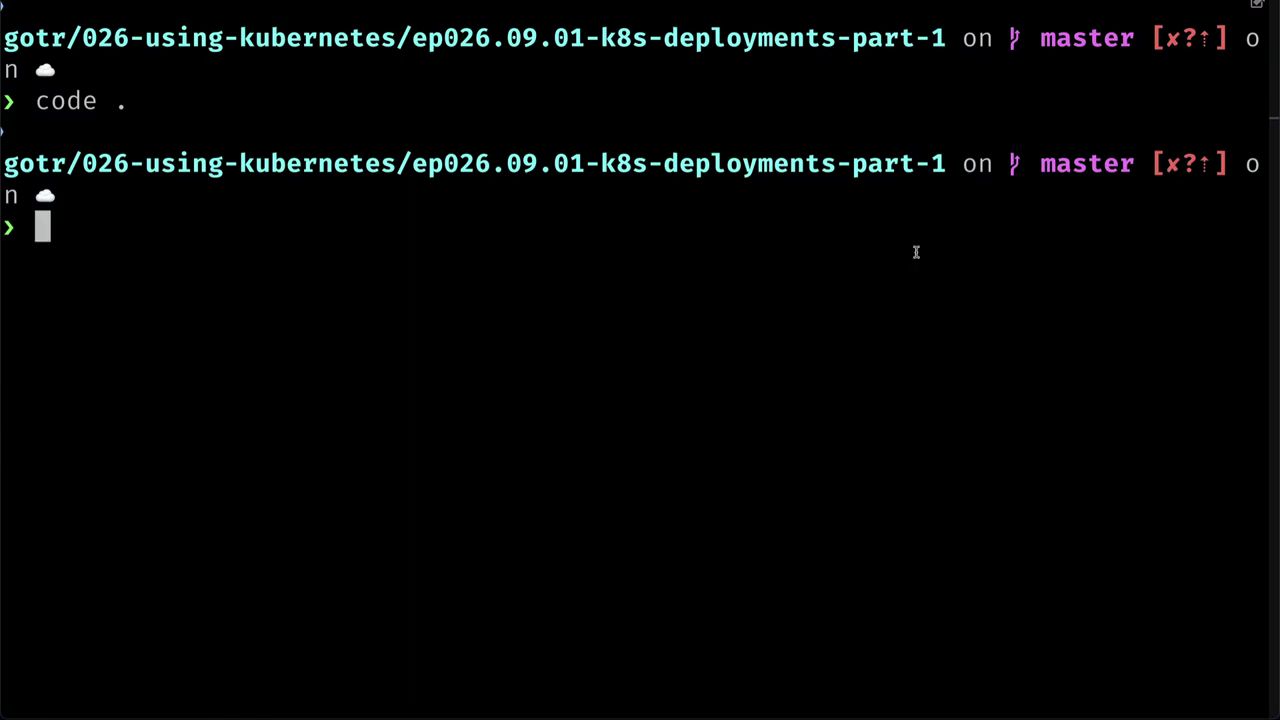
type("k")
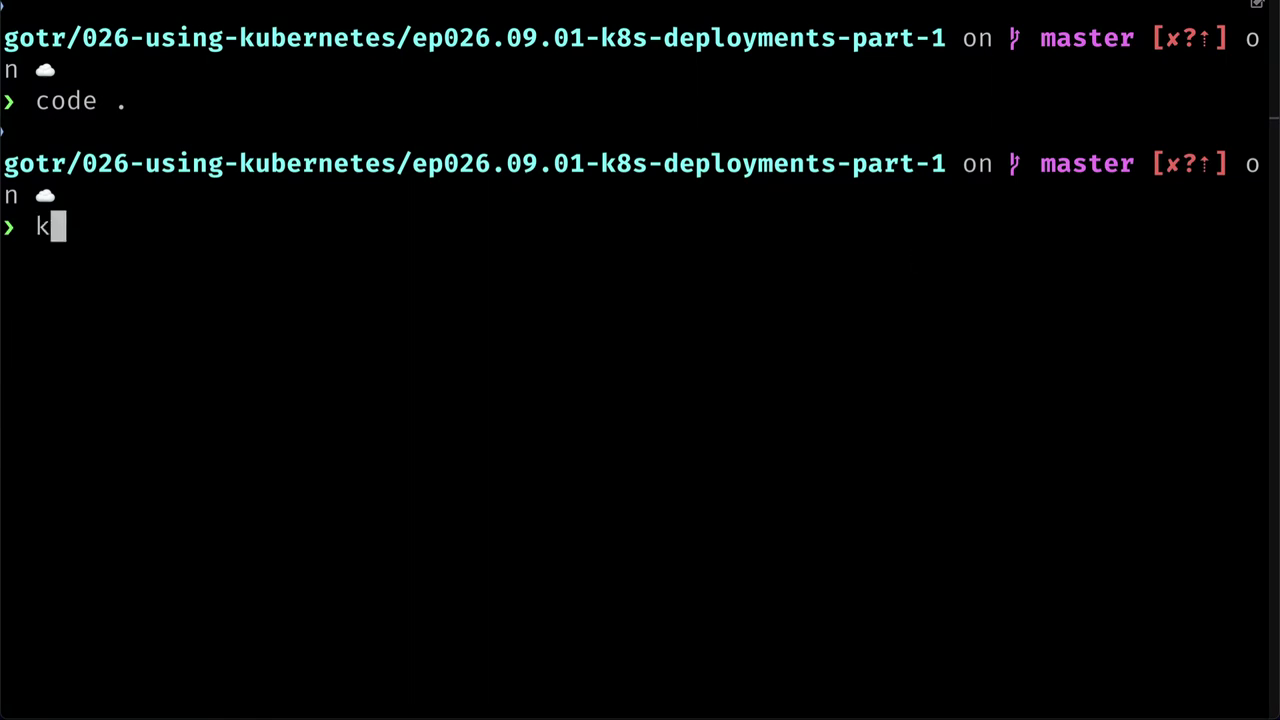
type("ubectl a")
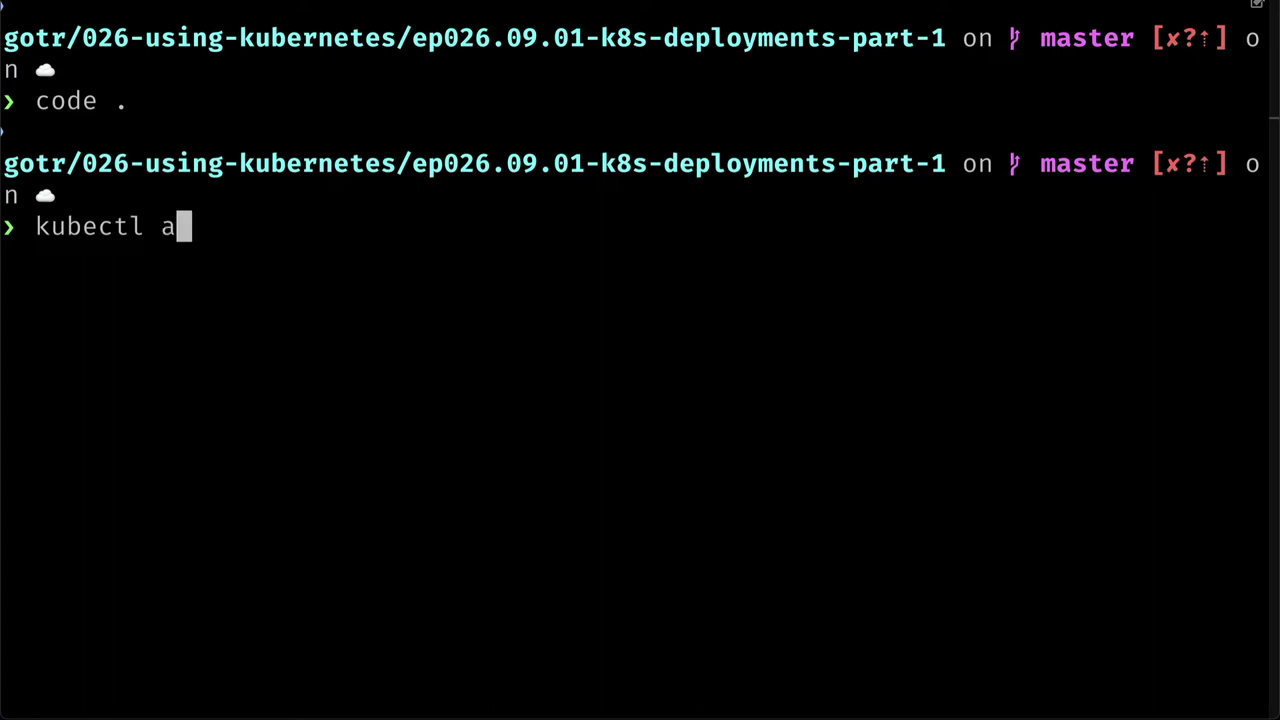
type("pply -f de")
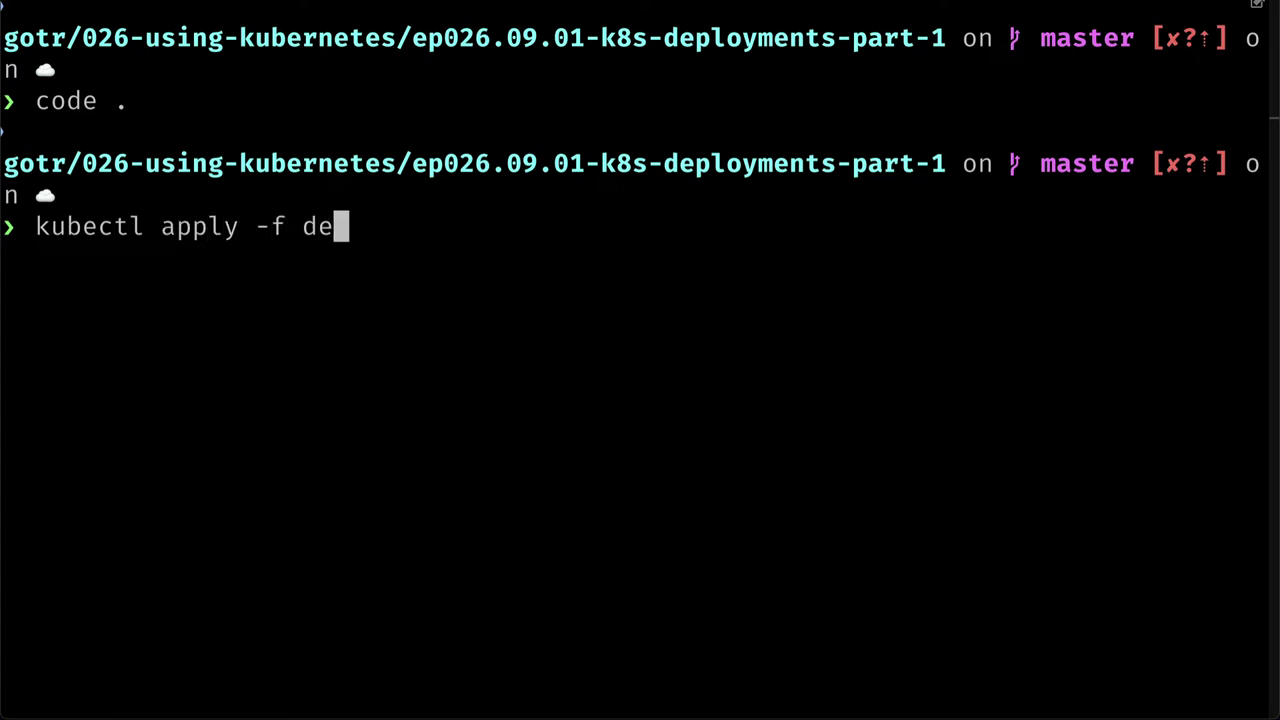
key("Tab")
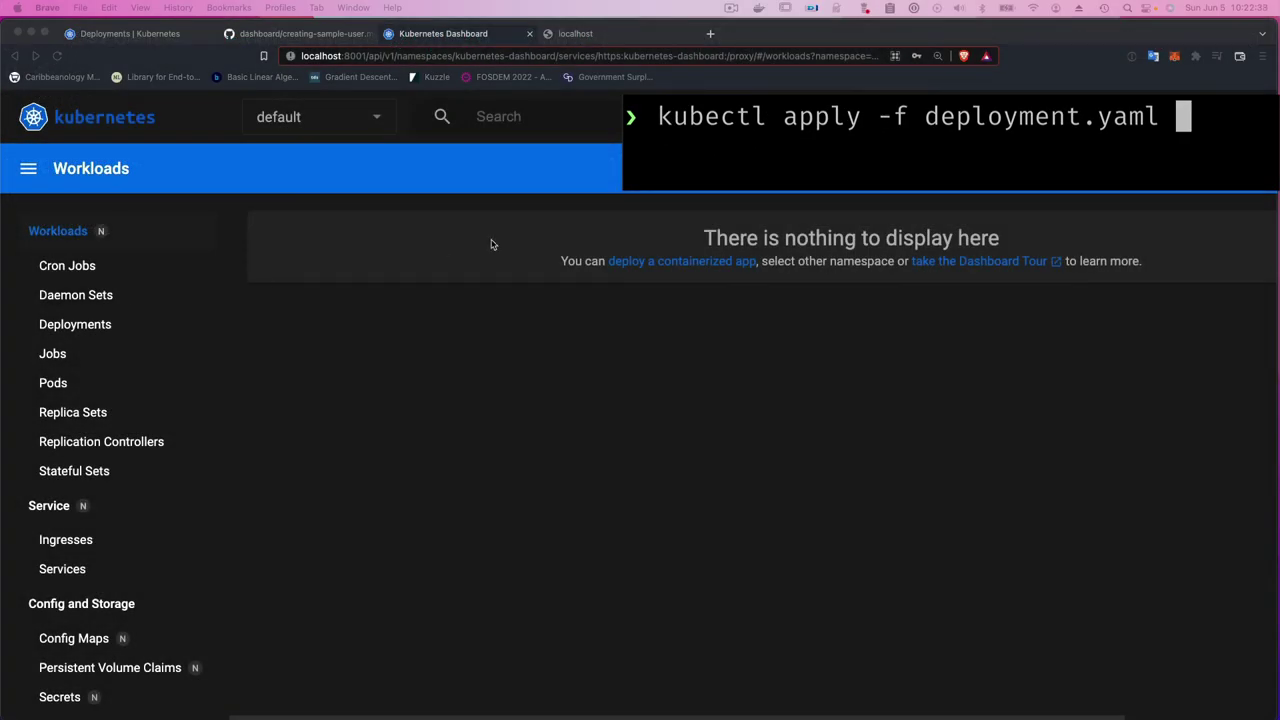
left_click(66, 180)
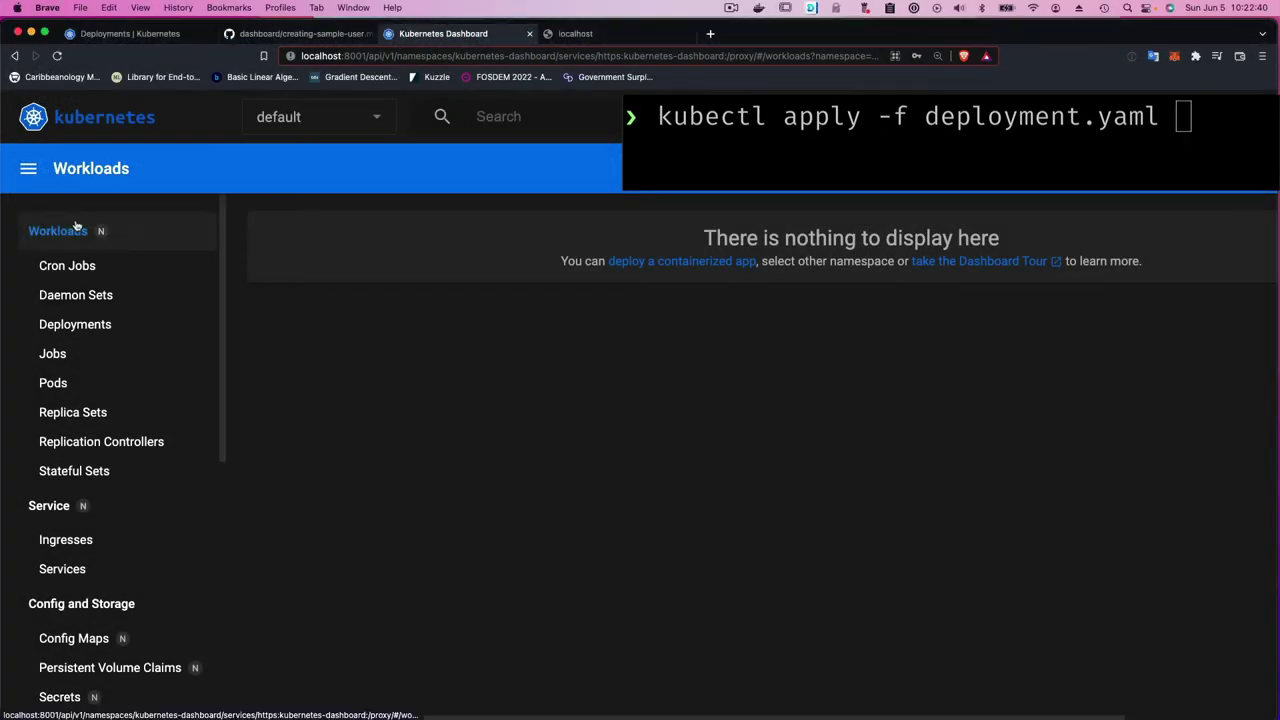
key("super+Tab")
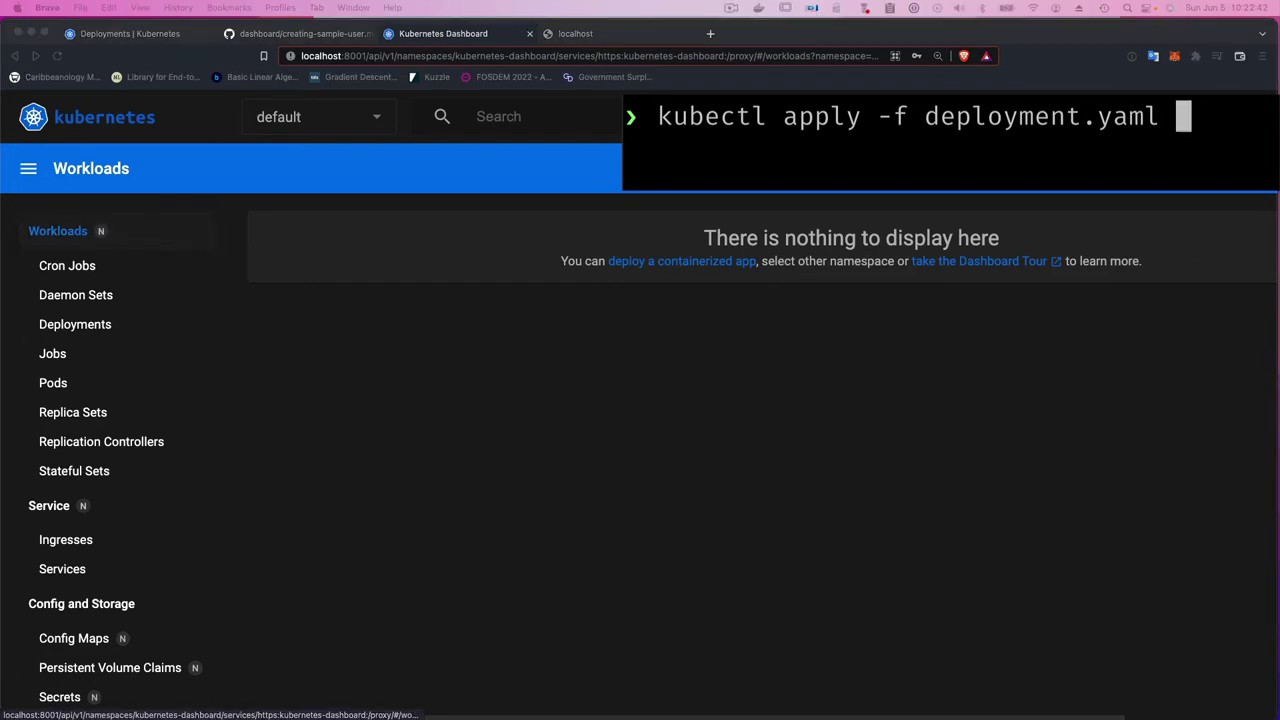
key("Return")
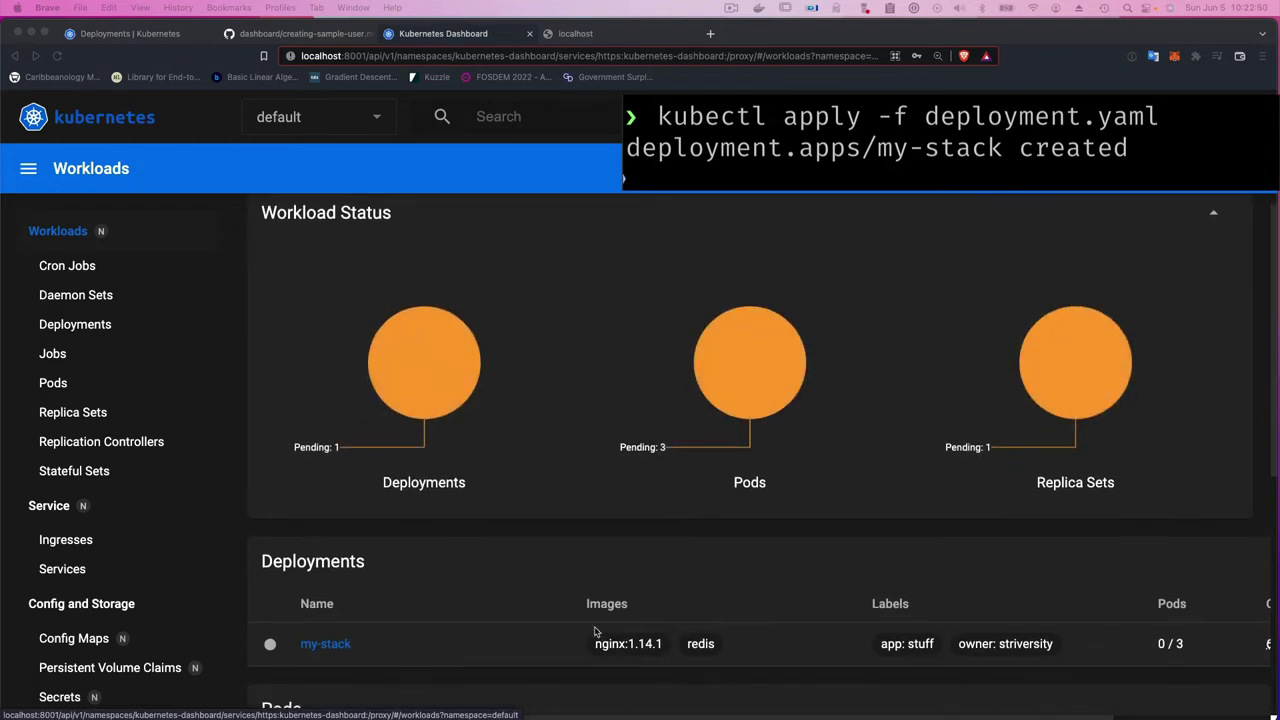
- Review the my-stack deployment, its pods, and its replica set on the Kubernetes Dashboard's Workloads page
scroll(447, 510, "down", 4)
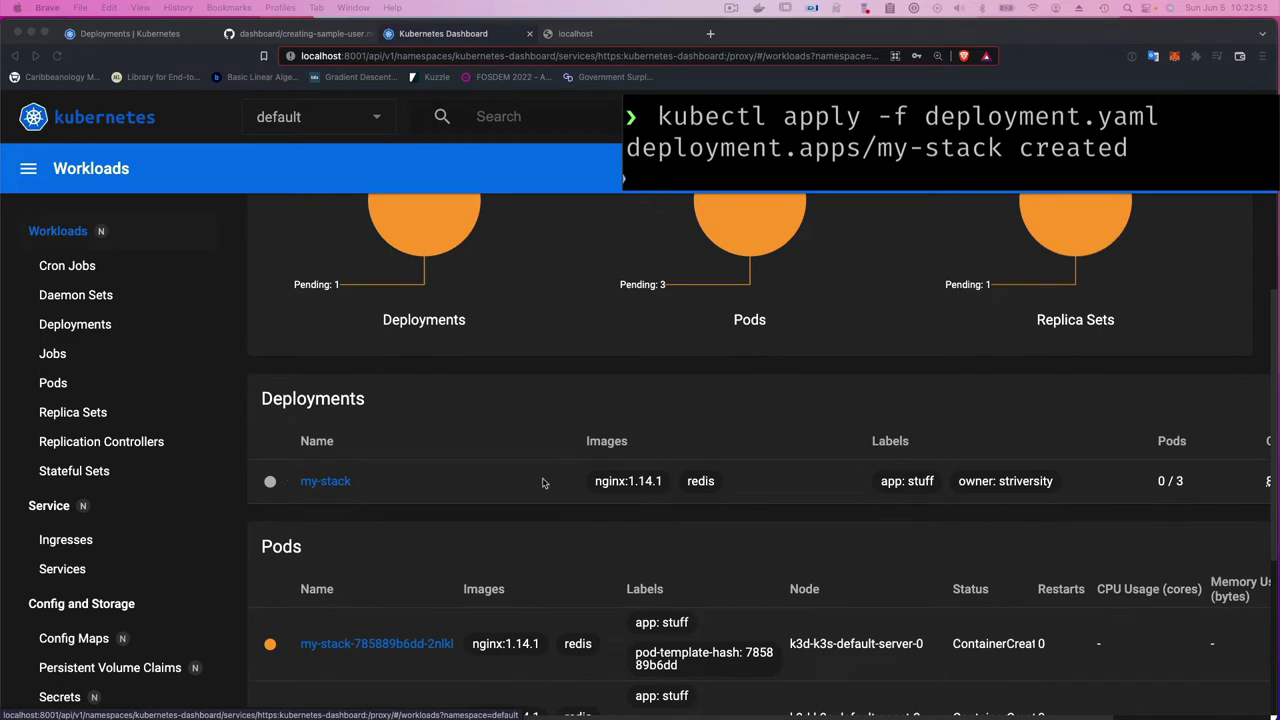
scroll(655, 490, "up", 1)
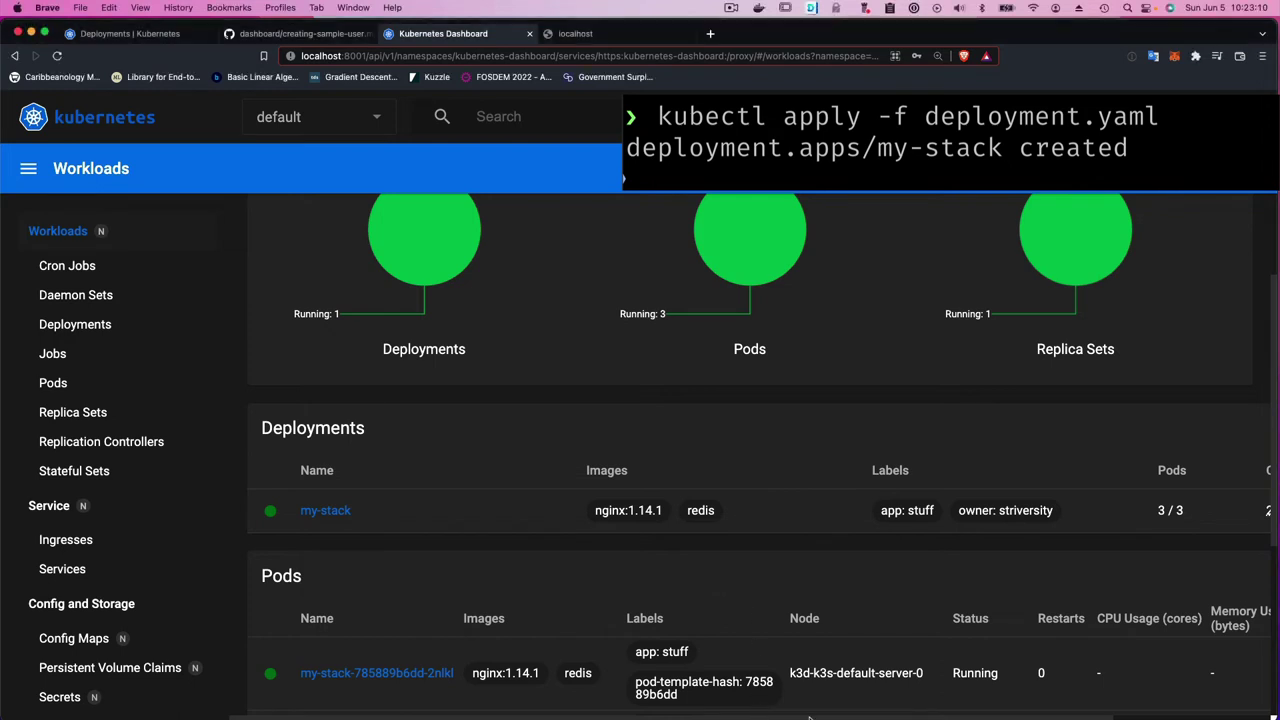
scroll(890, 640, "right", 5)
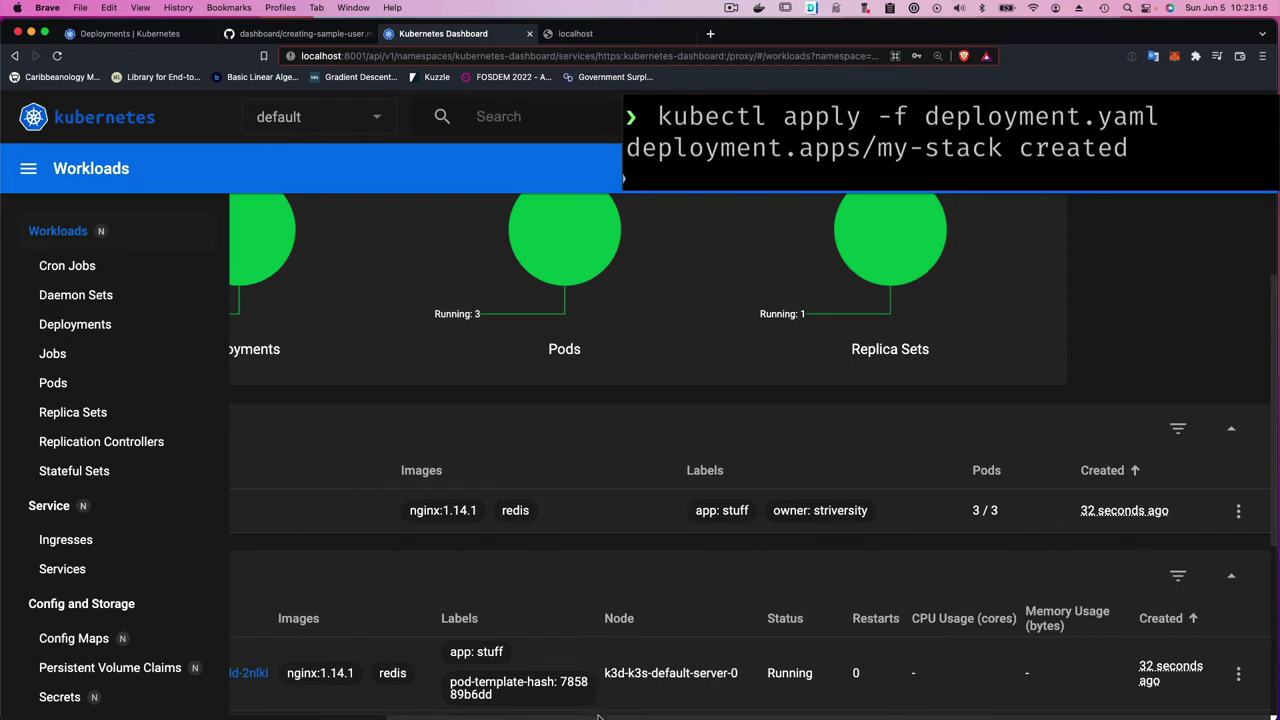
left_click_drag(597, 716, 492, 718)
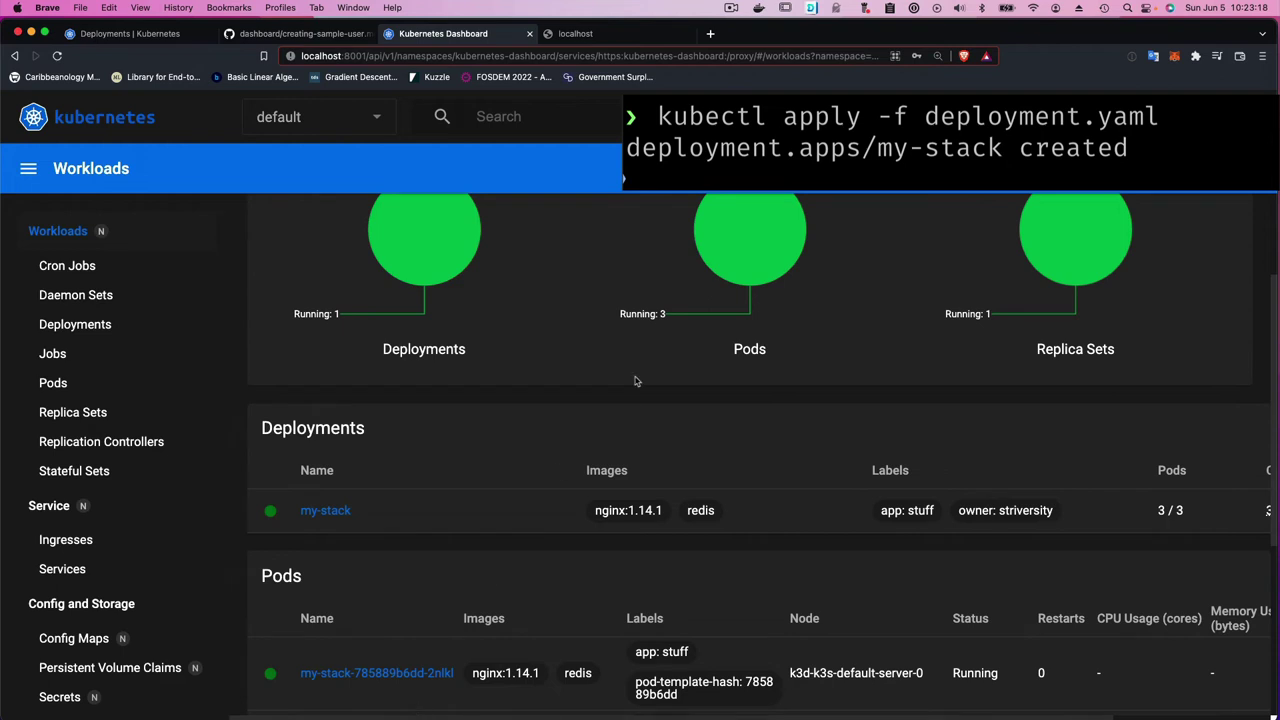
scroll(523, 514, "down", 5)
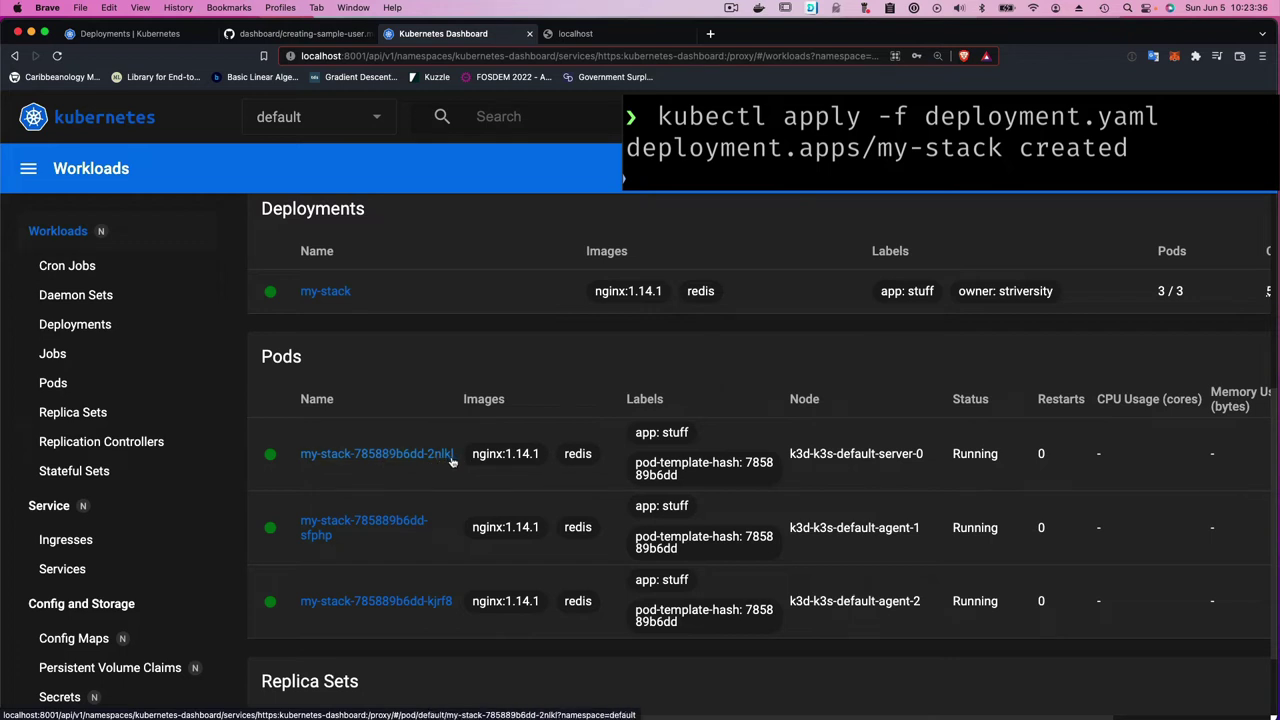
scroll(557, 492, "down", 3)
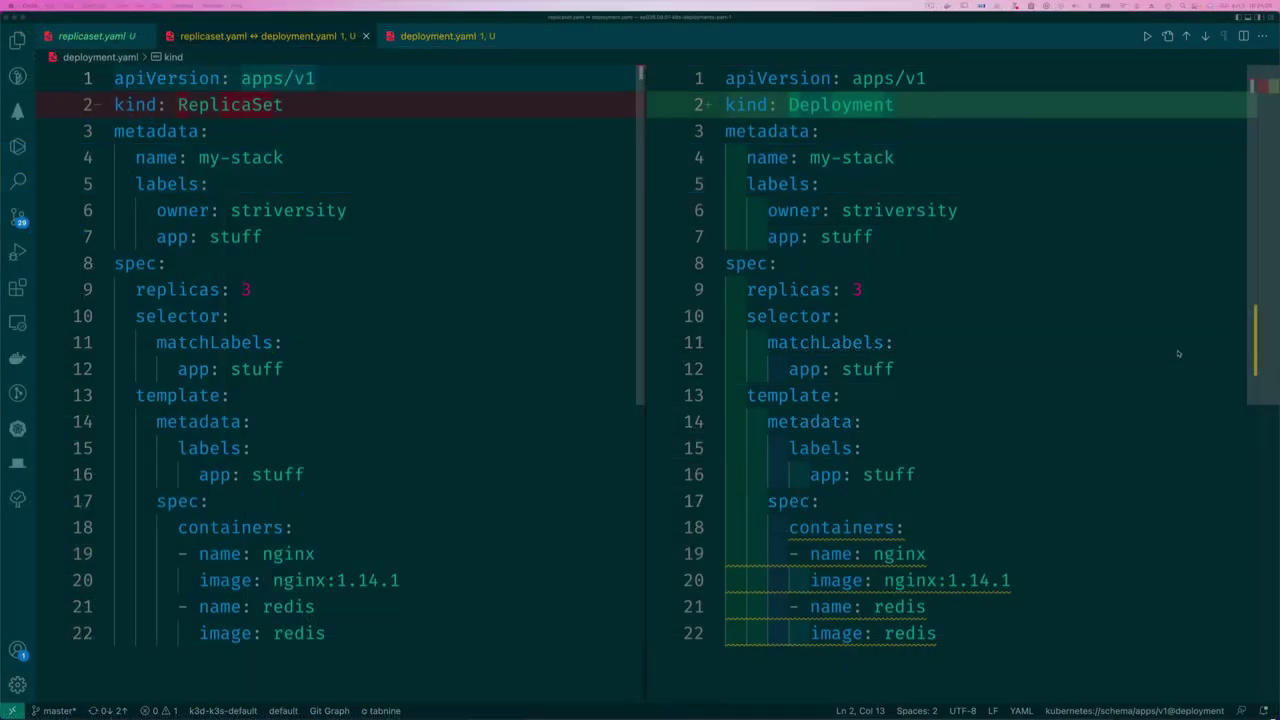
- Set replicas to 2 in deployment.yaml, then switch to the terminal and rerun kubectl apply -f deployment.yaml
left_click(891, 289)
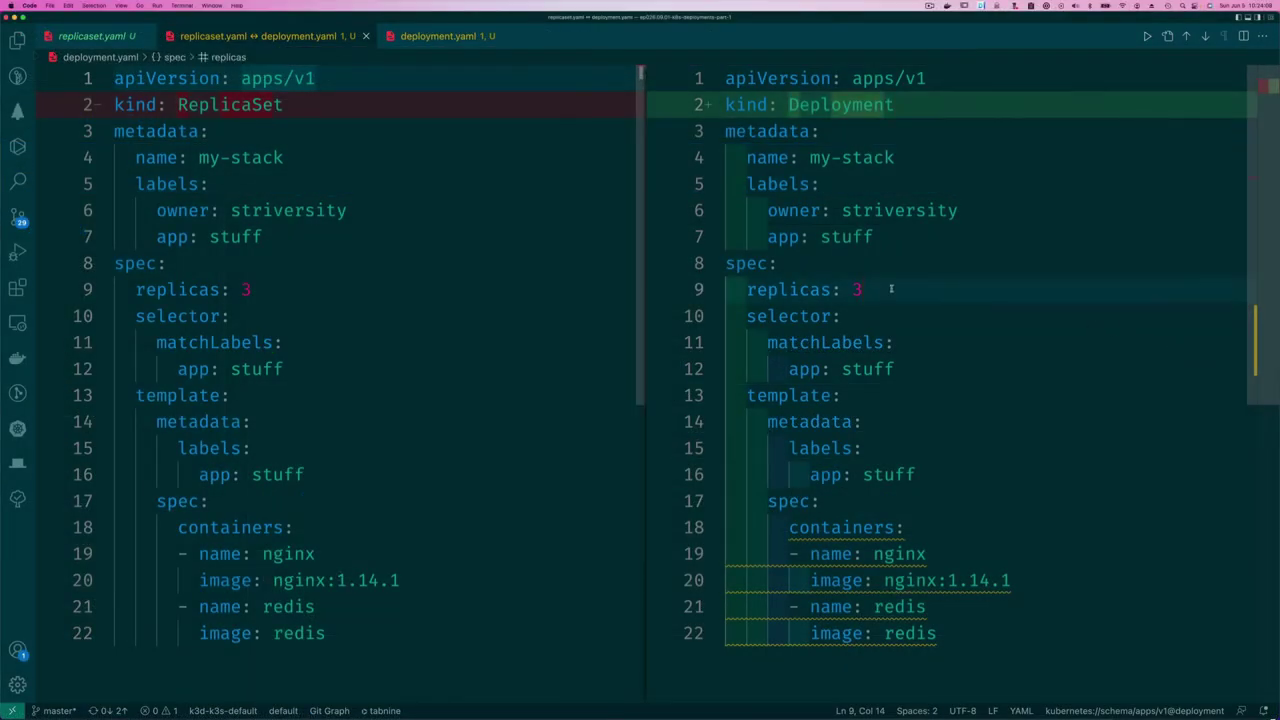
key("BackSpace")
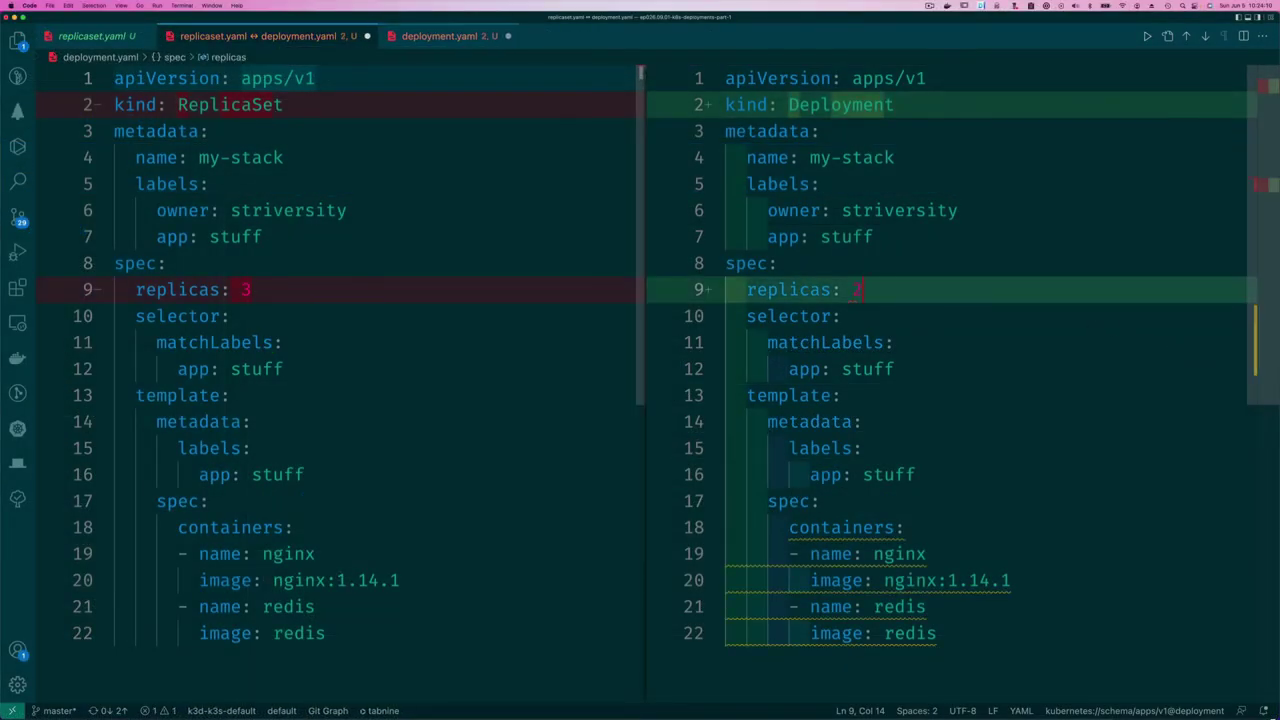
type("5")
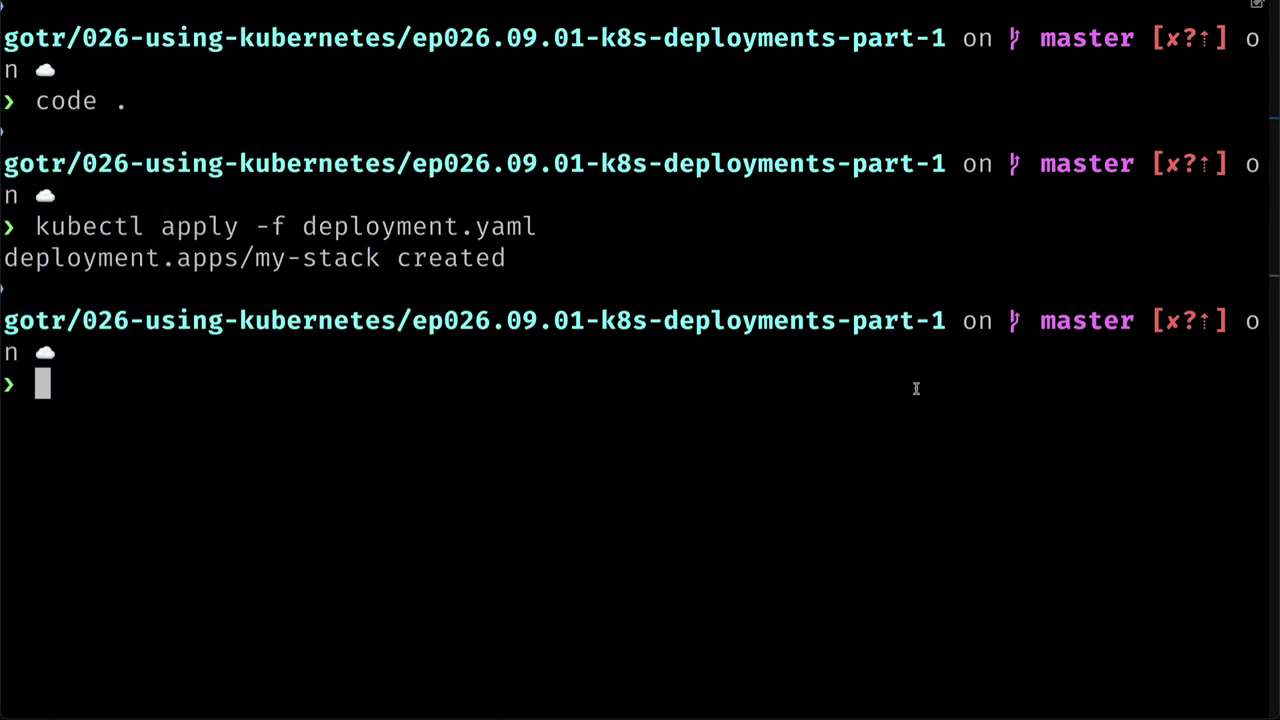
key("Up")
key("Return")
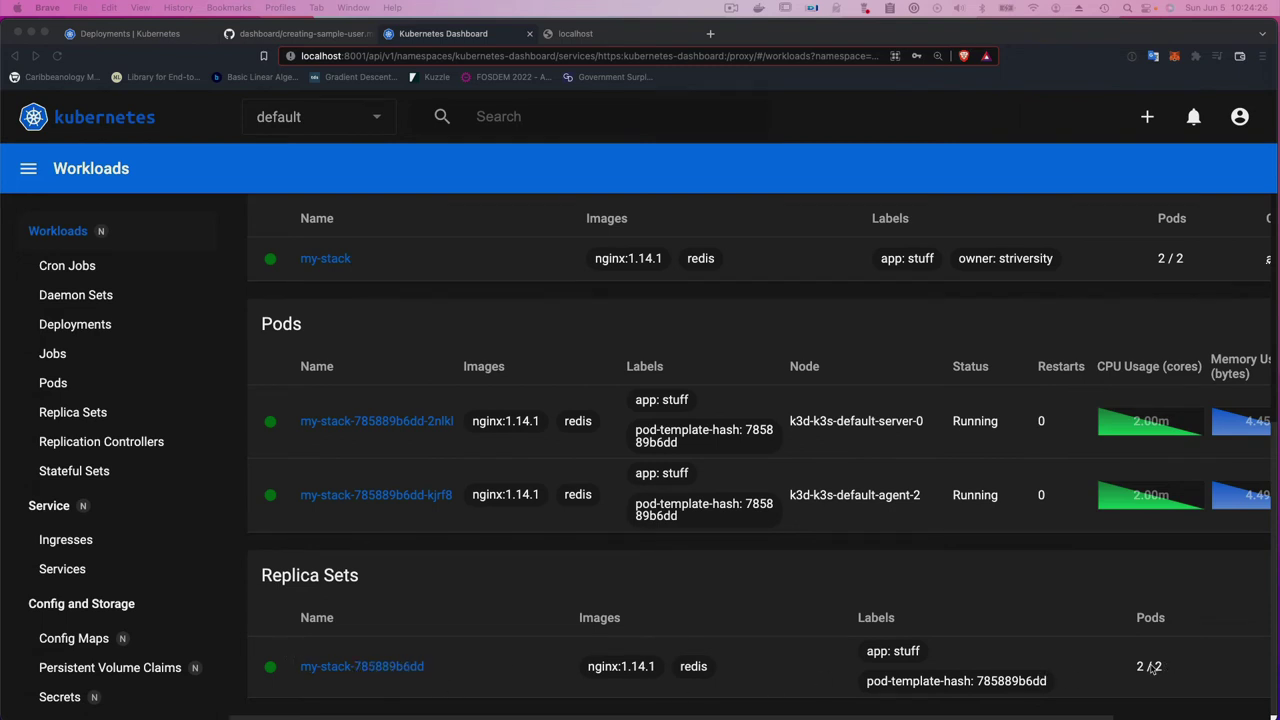
- Check the scaled my-stack workloads on the Kubernetes Dashboard, then change the nginx image in deployment.yaml to nginx:1.14.0 and reapply it
scroll(1105, 668, "up", 3)
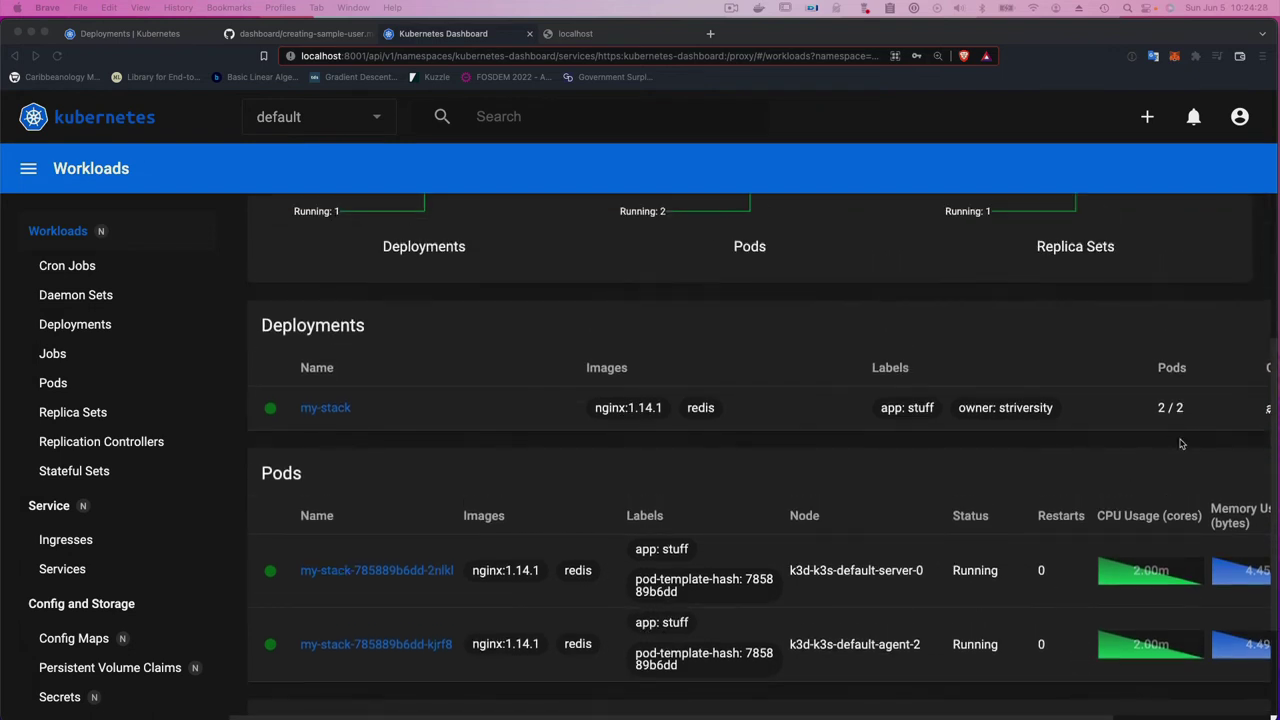
scroll(1040, 420, "up", 3)
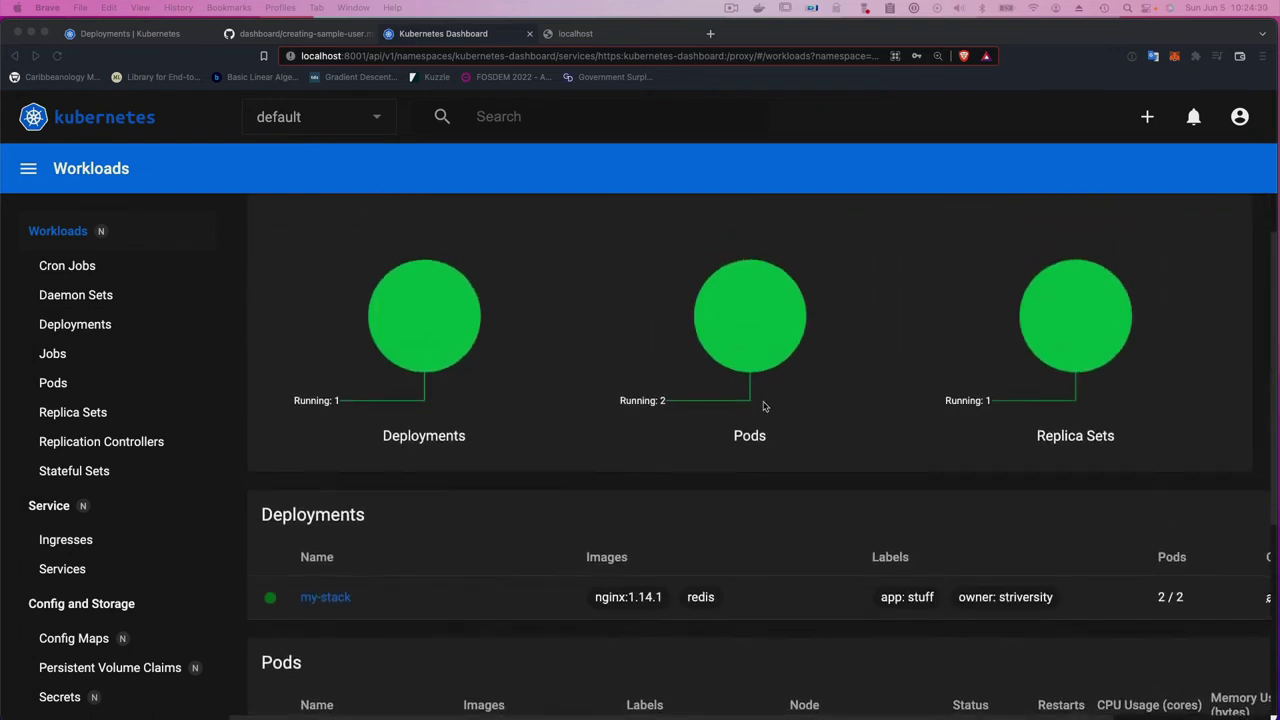
scroll(750, 395, "down", 5)
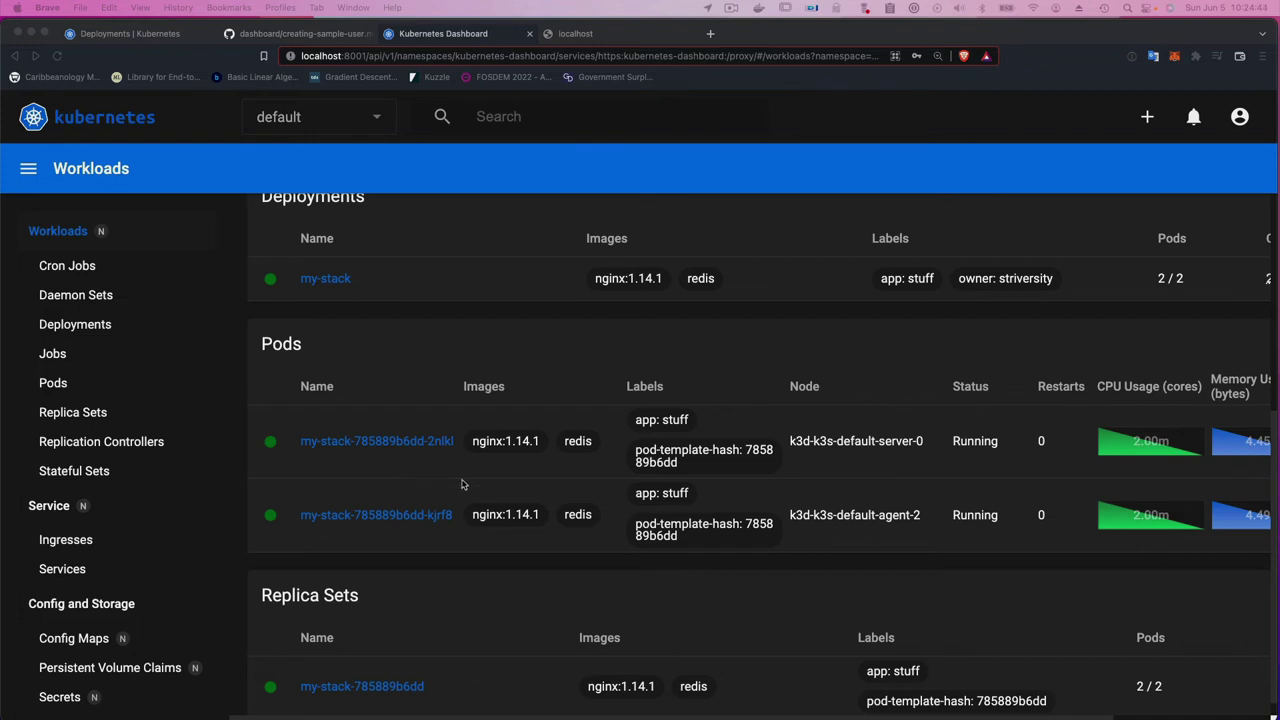
scroll(462, 484, "down", 1)
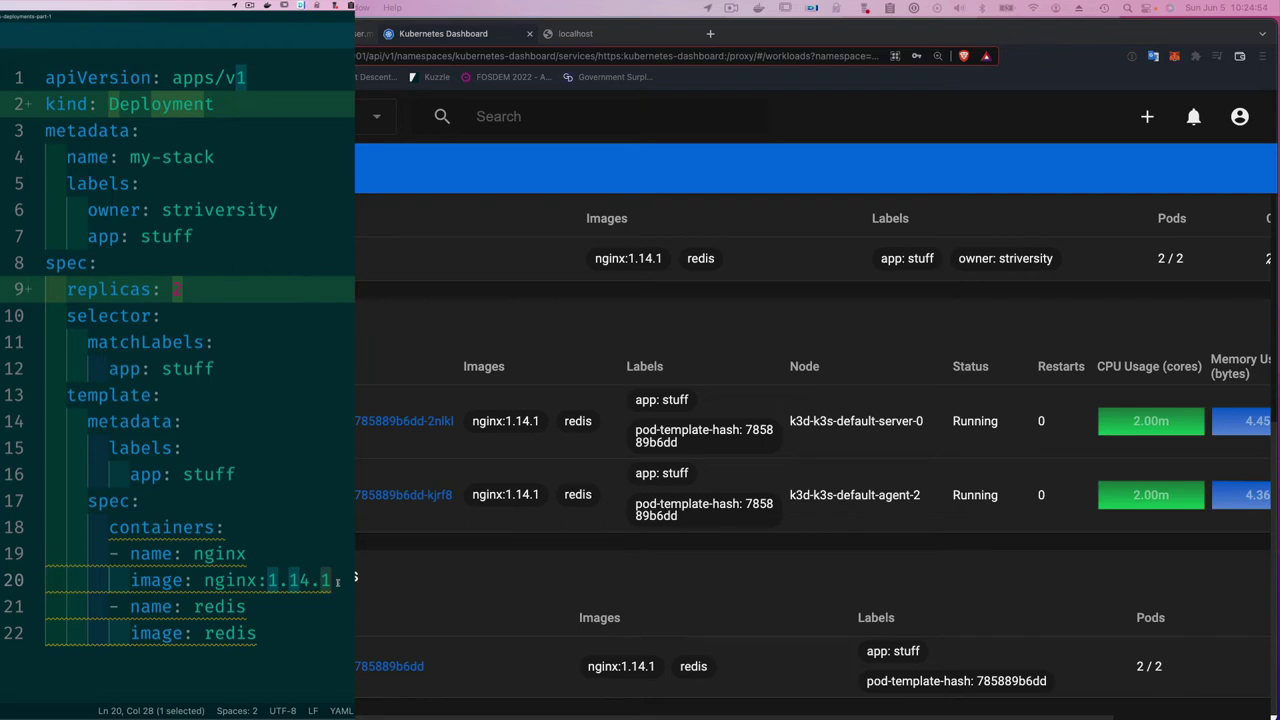
type("0")
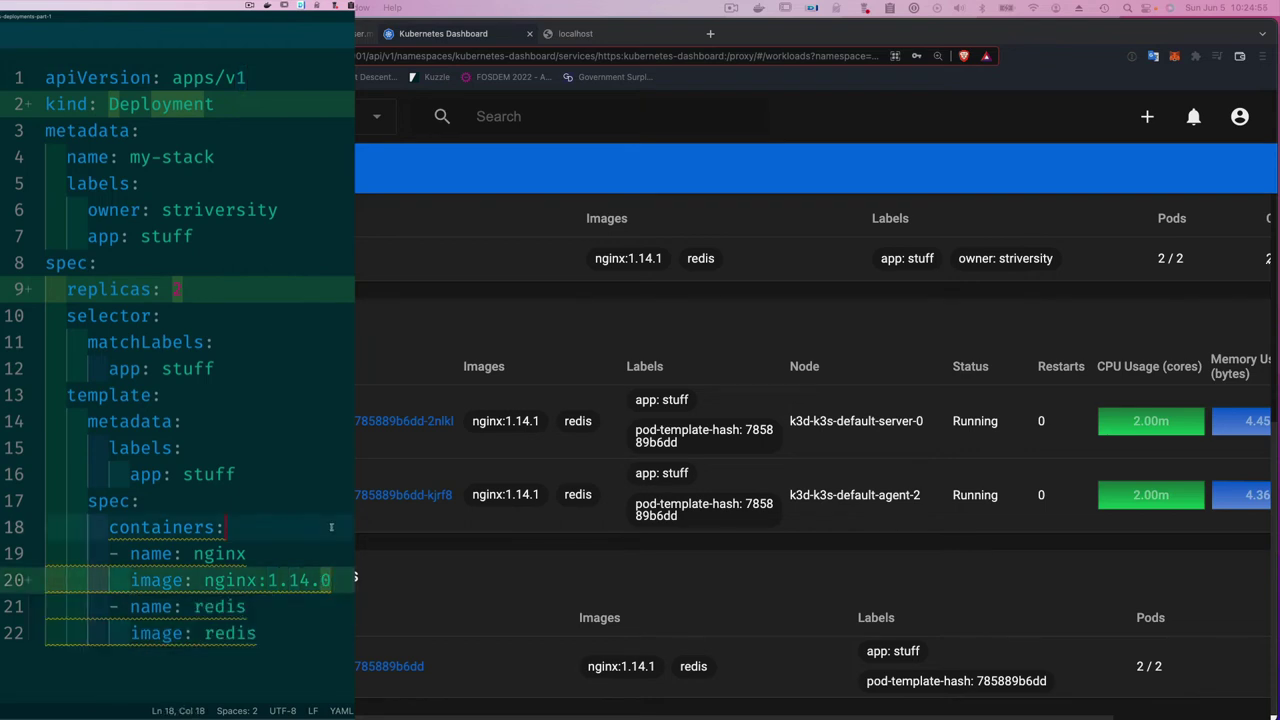
left_click(331, 527)
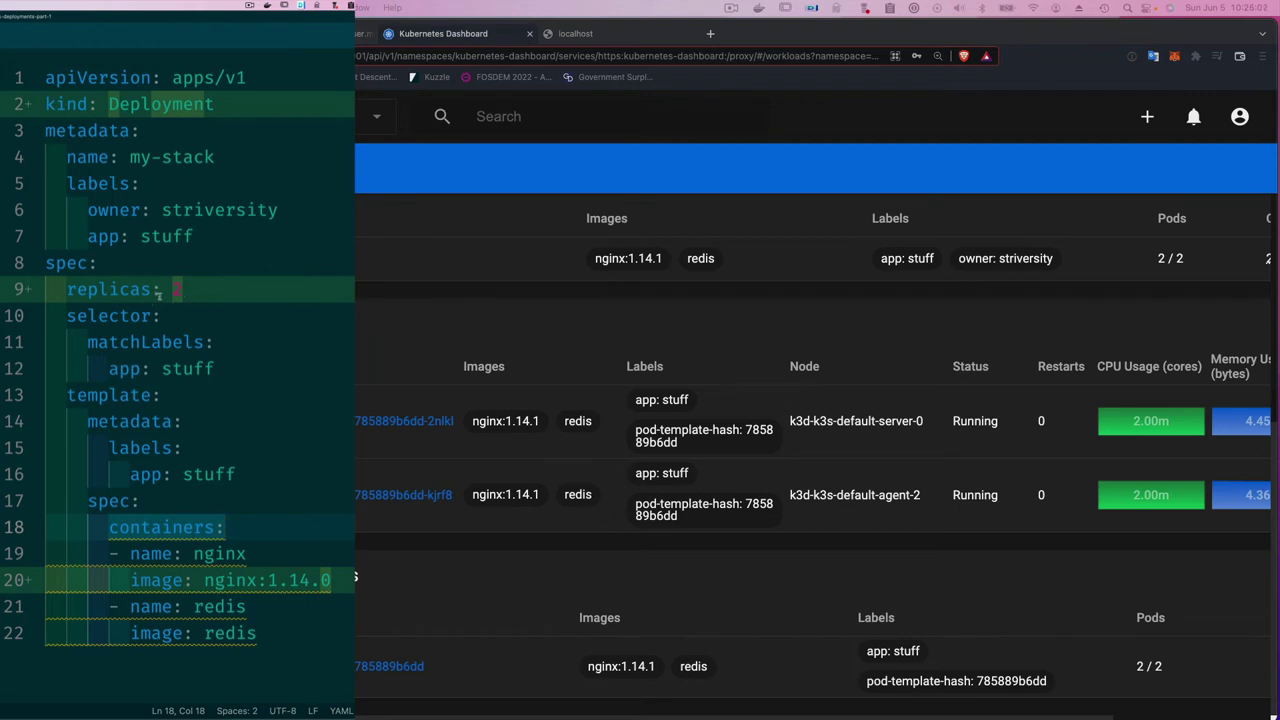
mouse_move(158, 292)
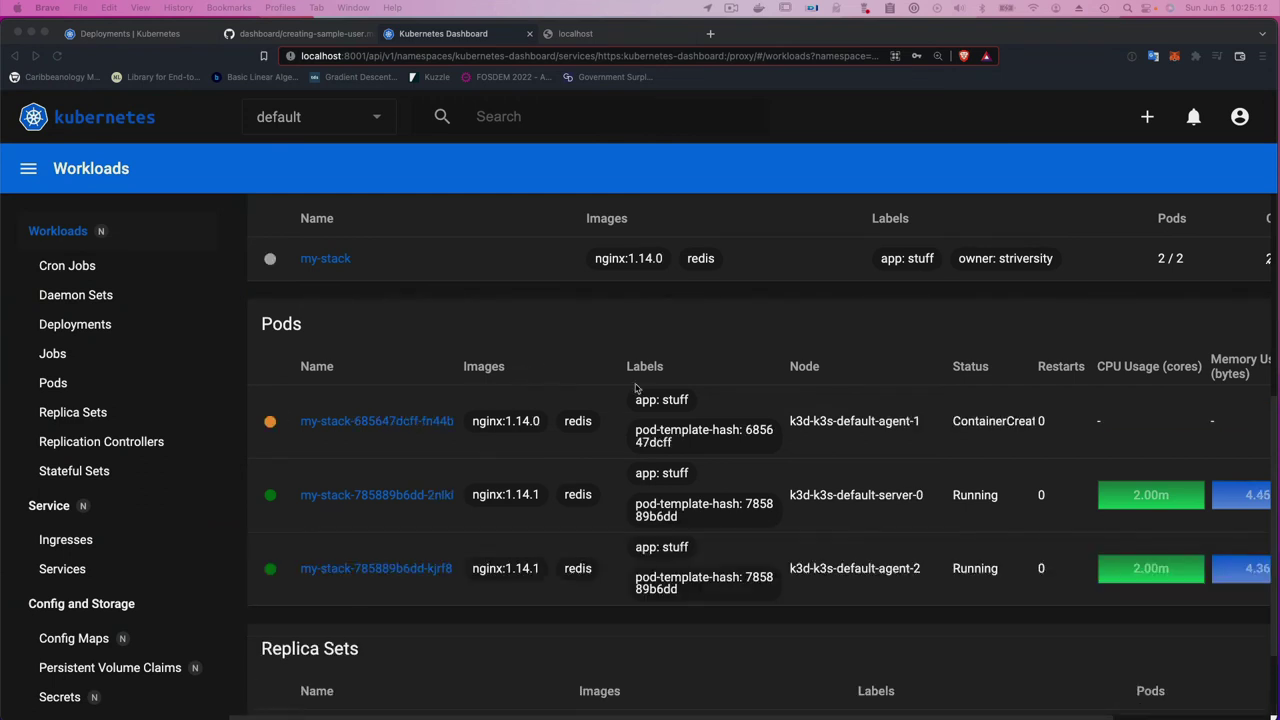
- Inspect the rollout's pods and replica sets, then switch to the code editor, set the image to nginx:1.14.2 and reapply the manifest
scroll(699, 453, "down", 1)
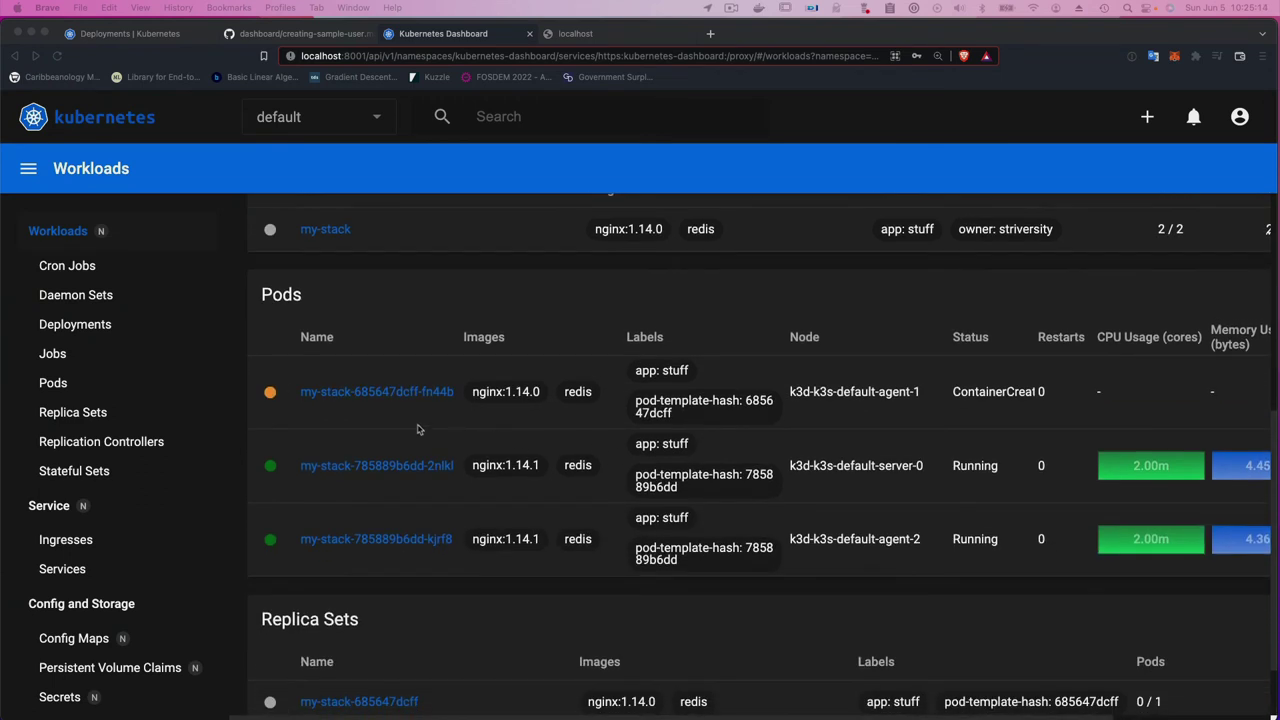
scroll(404, 428, "down", 4)
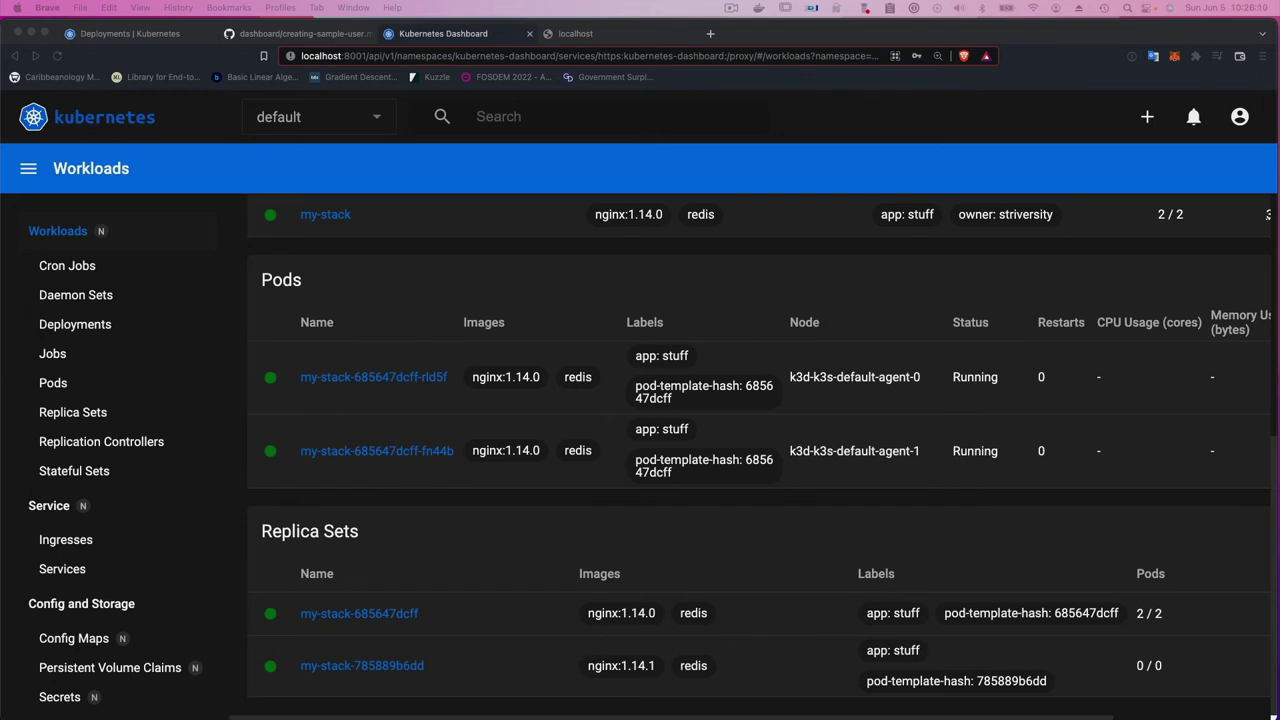
key("super+Tab")
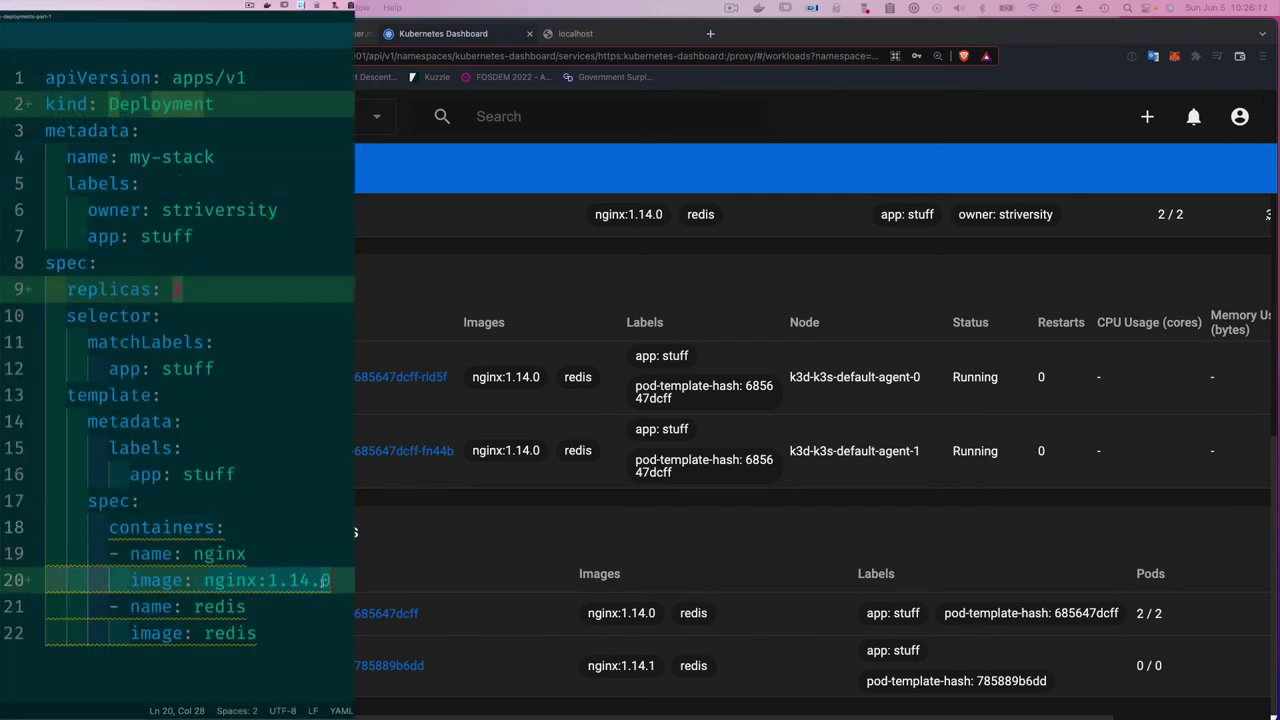
key("BackSpace")
type("2")
left_click(242, 516)
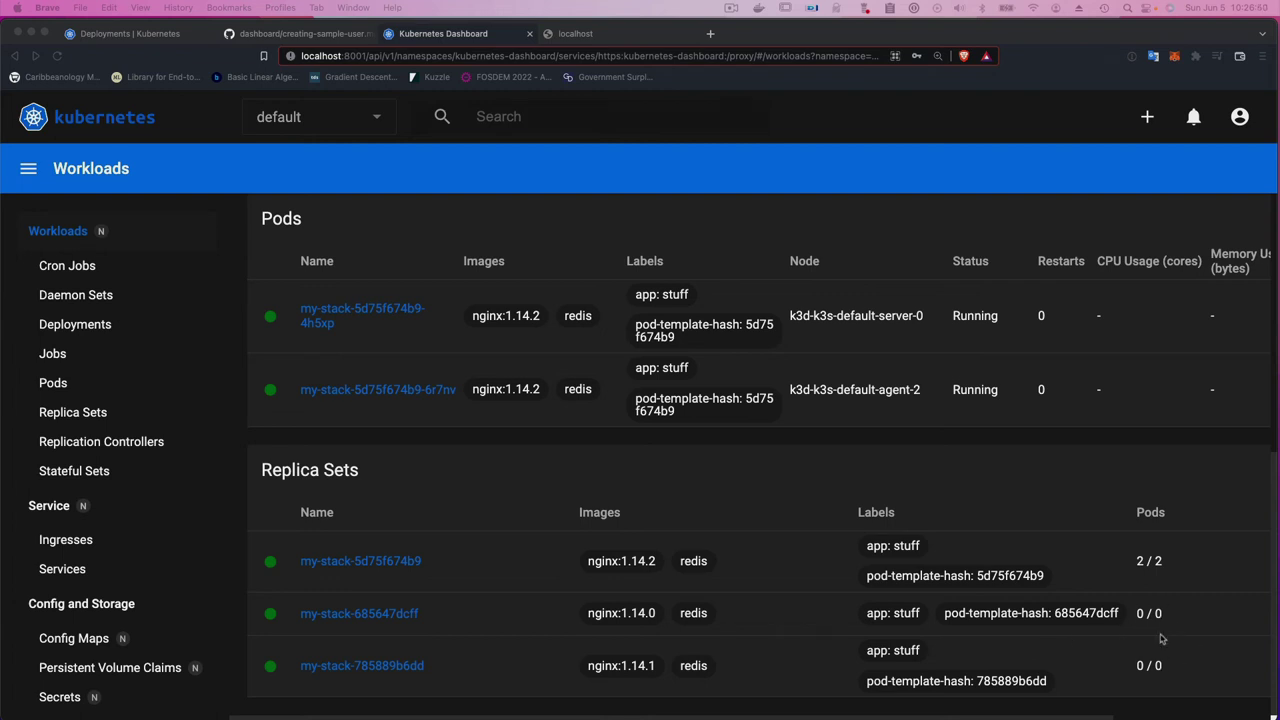
- Examine the workload status charts, the my-stack deployment, its pods, and its replica sets on the Kubernetes Dashboard
scroll(1150, 637, "up", 3)
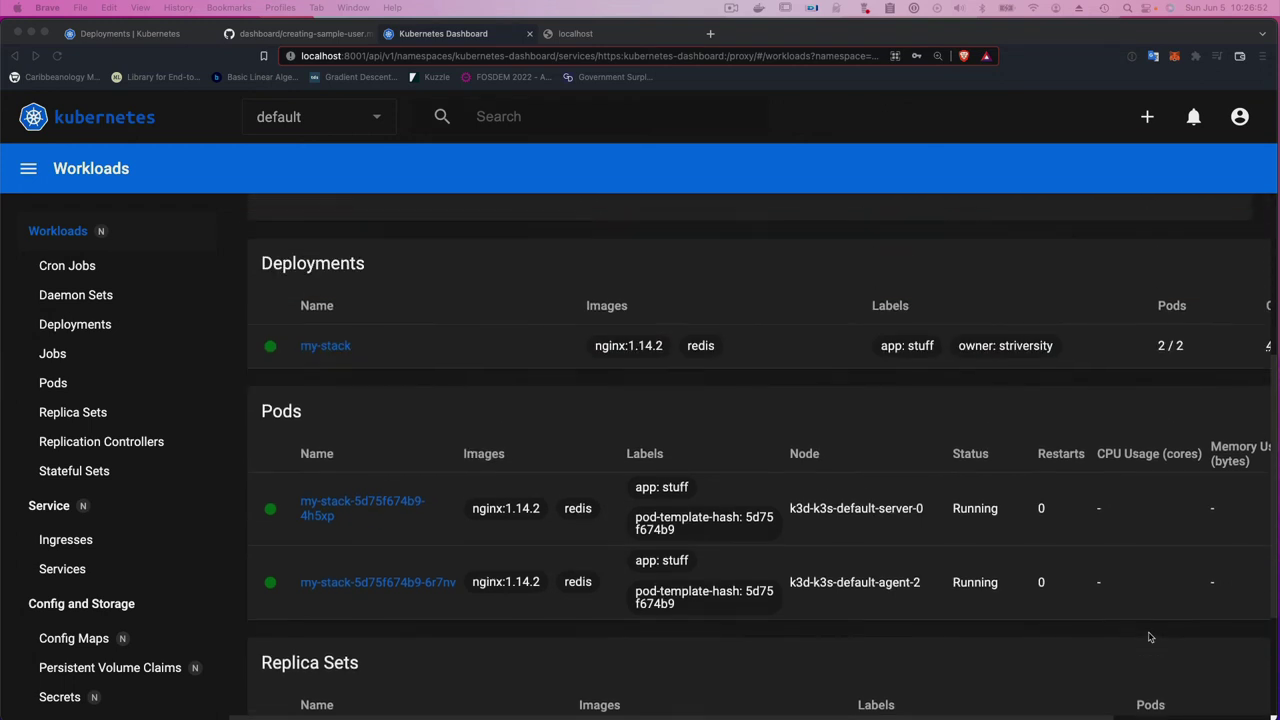
scroll(1100, 590, "up", 2)
scroll(1100, 590, "up", 1)
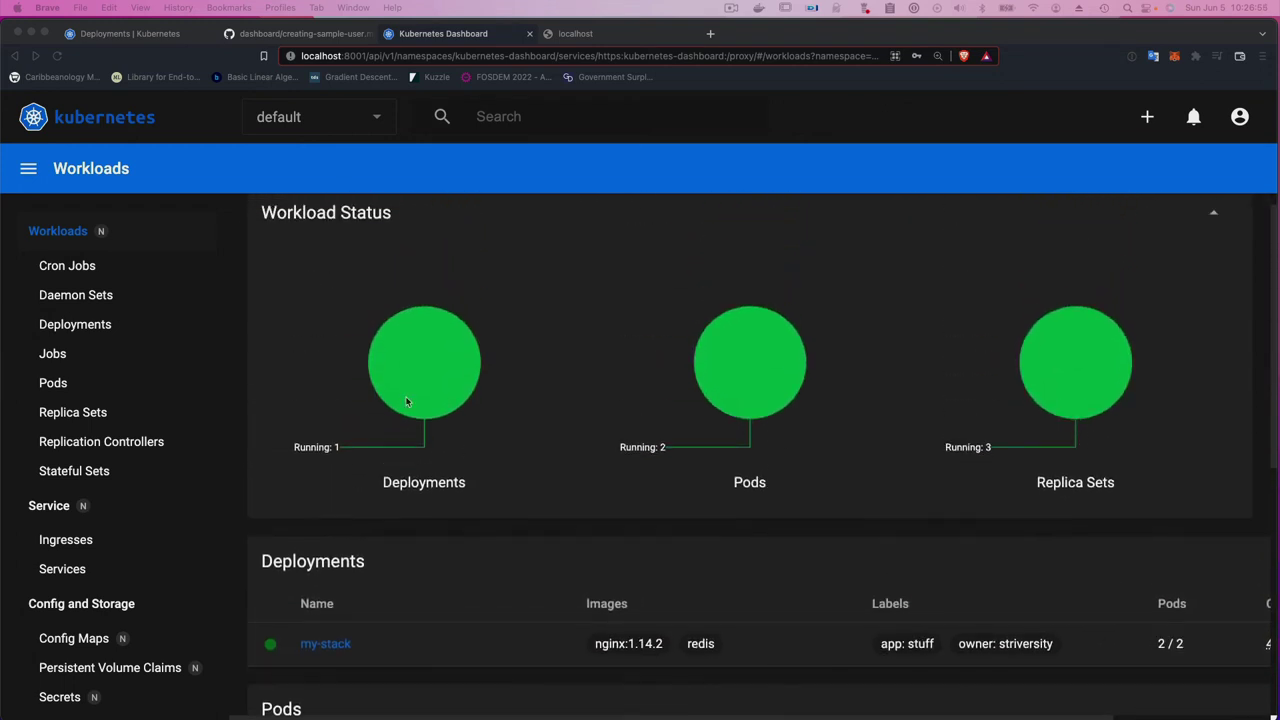
scroll(403, 453, "down", 3)
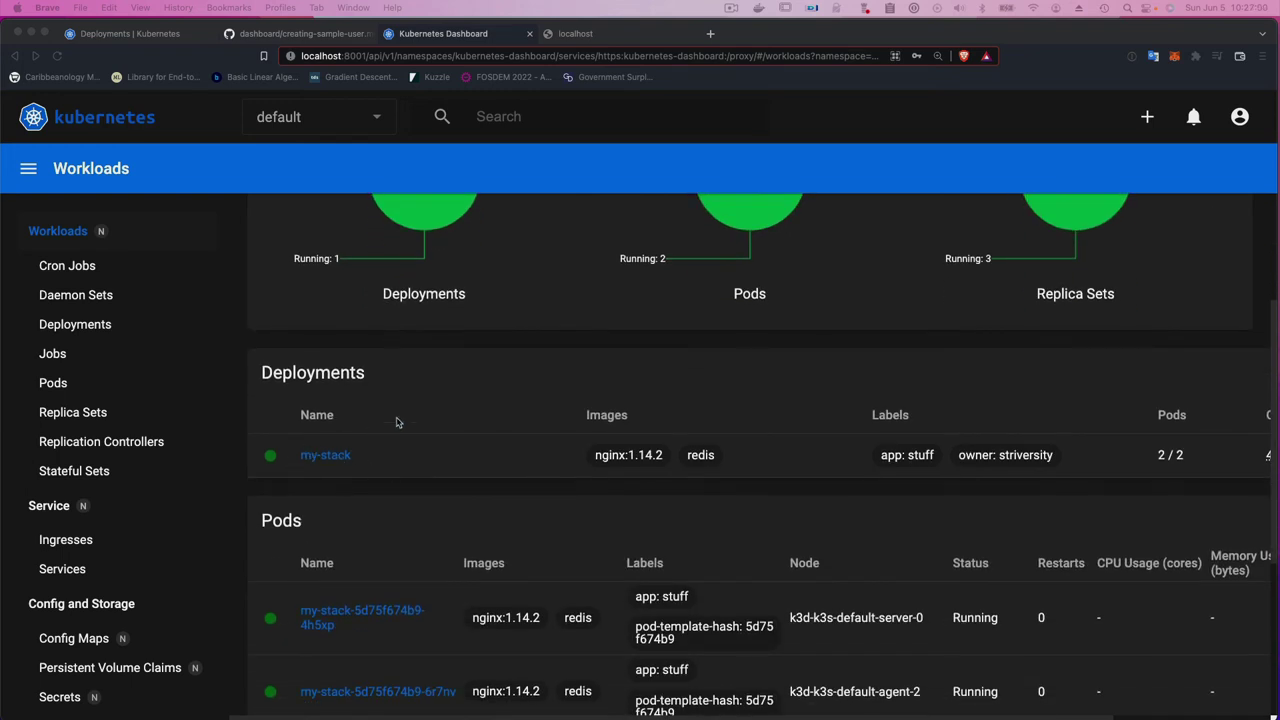
scroll(398, 422, "up", 3)
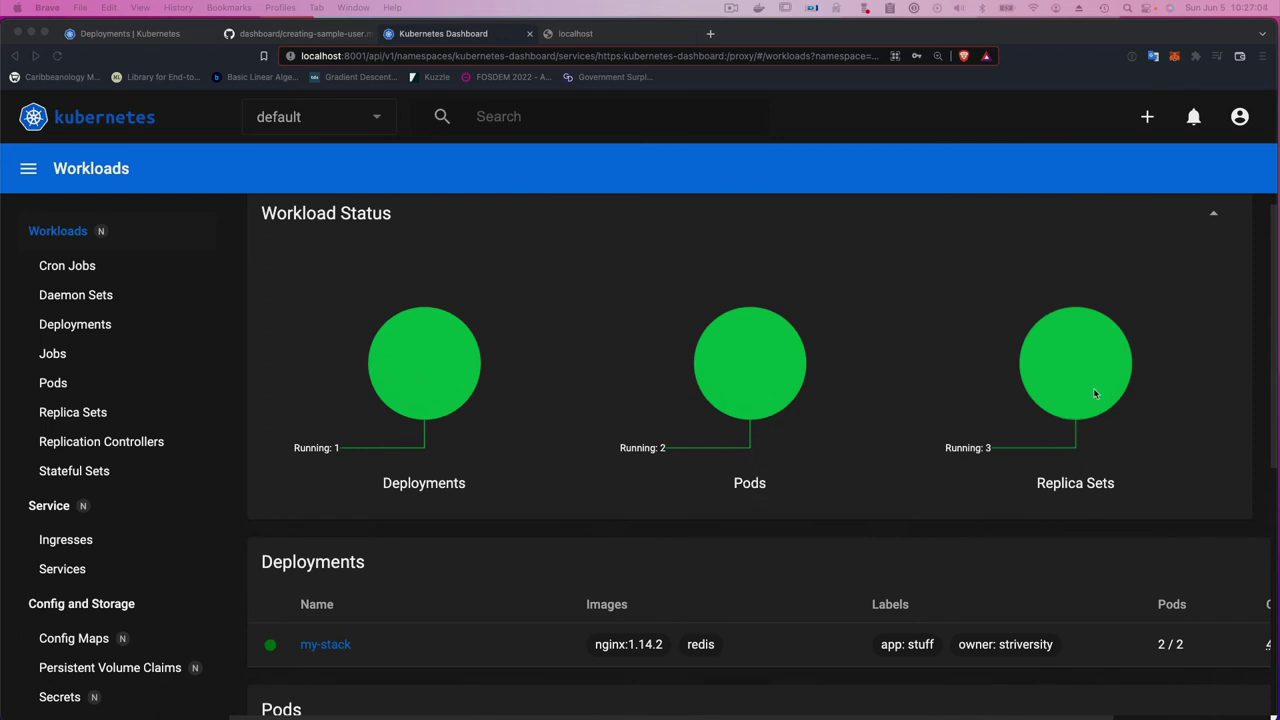
scroll(1018, 498, "down", 5)
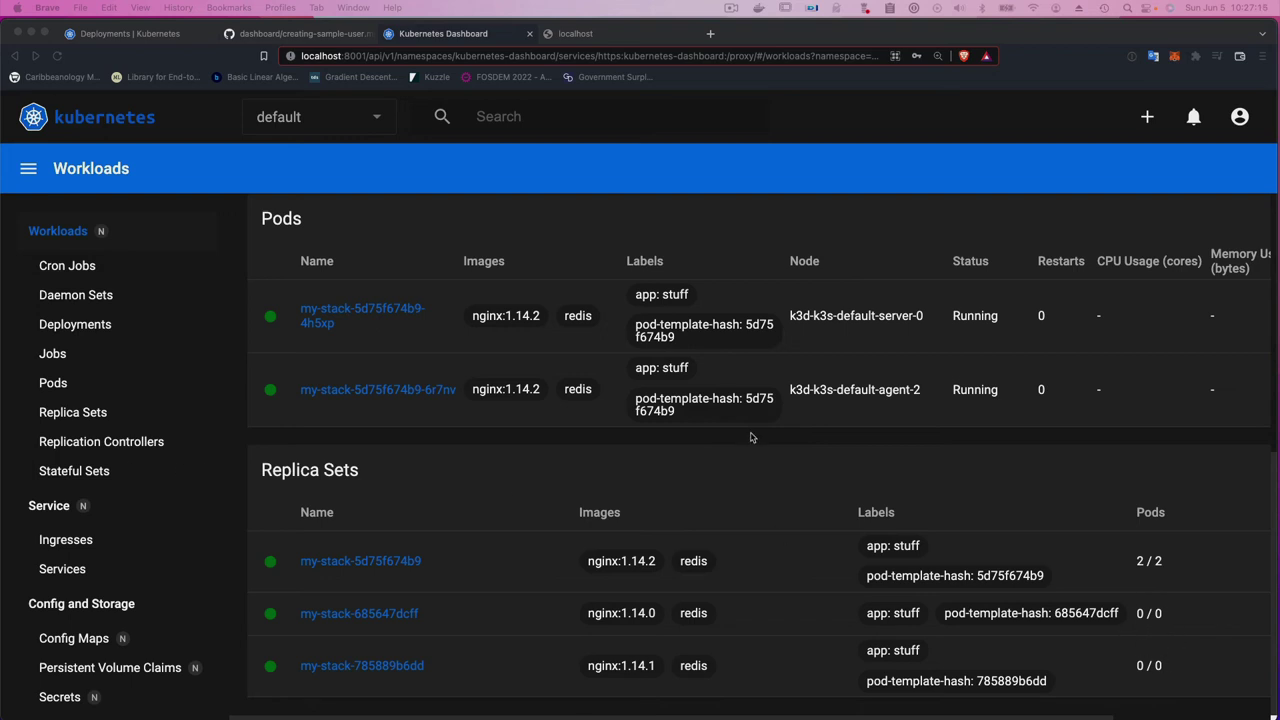
scroll(800, 417, "up", 3)
scroll(800, 417, "up", 3)
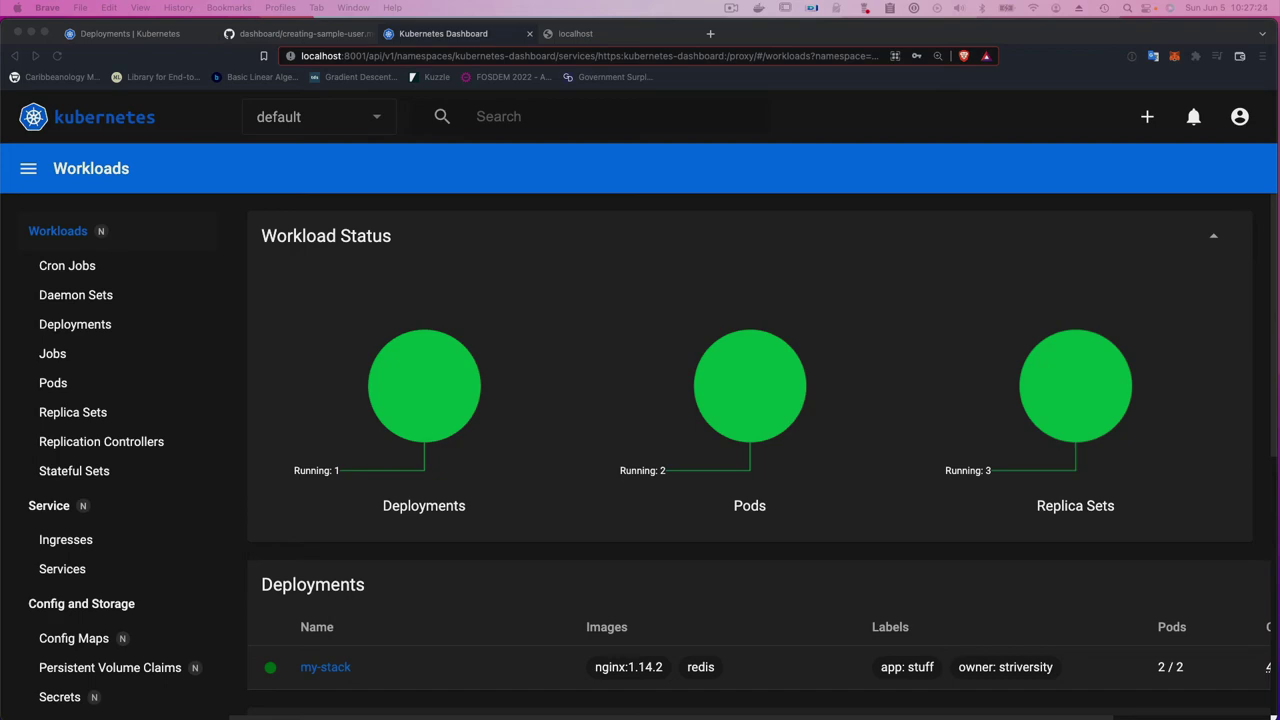
- Set the nginx image in deployment.yaml back to nginx:1.14.1, reapply it, and check the pods and replica sets on the Kubernetes Dashboard
key("BackSpace")
type("1")
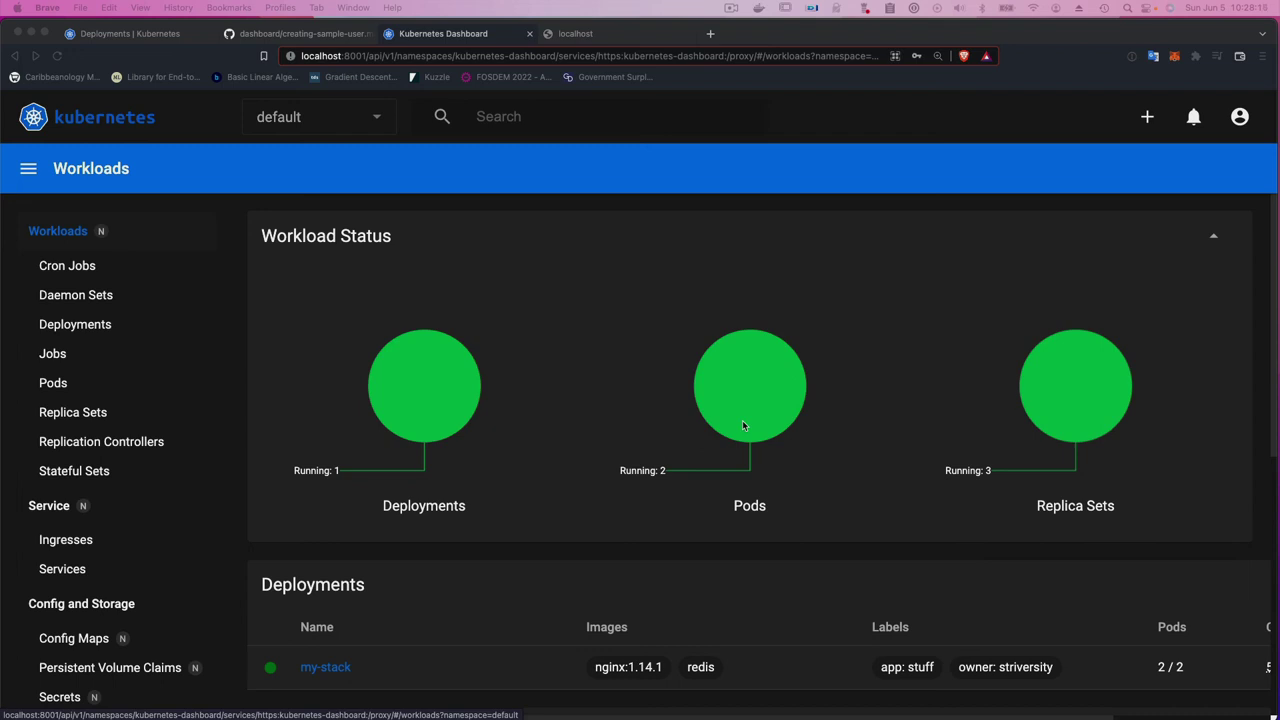
scroll(744, 420, "down", 5)
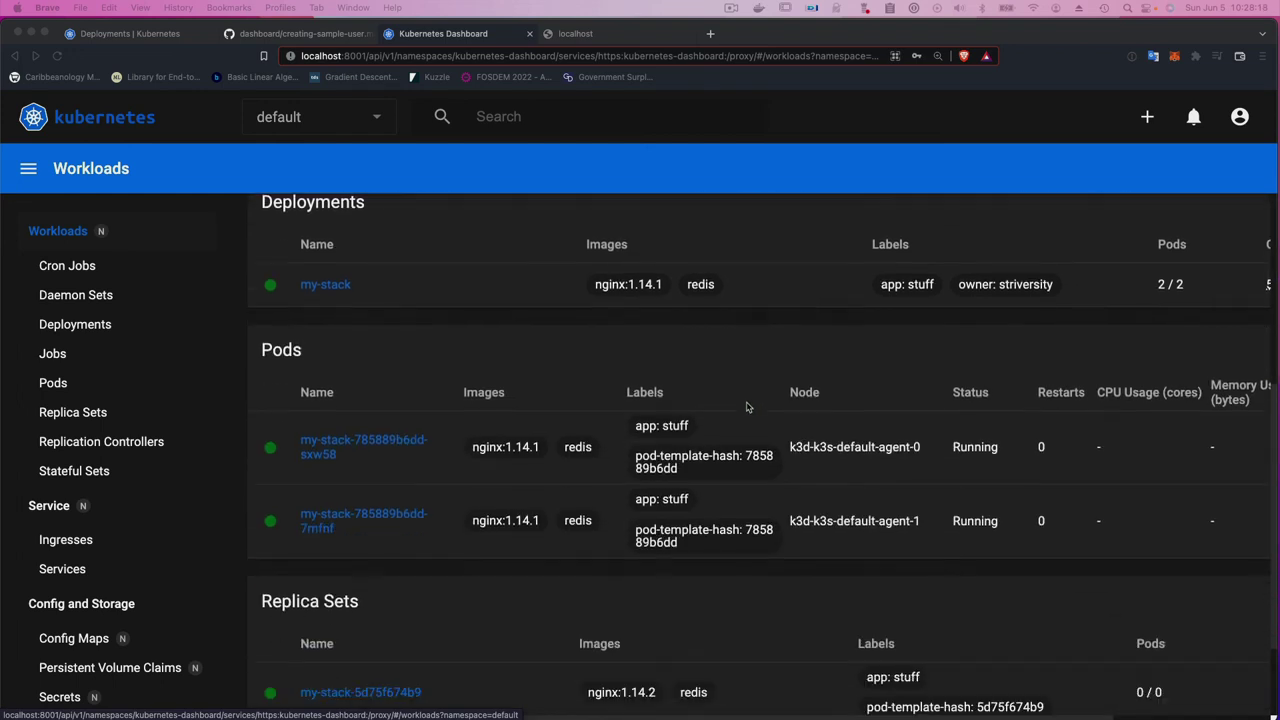
scroll(746, 407, "down", 3)
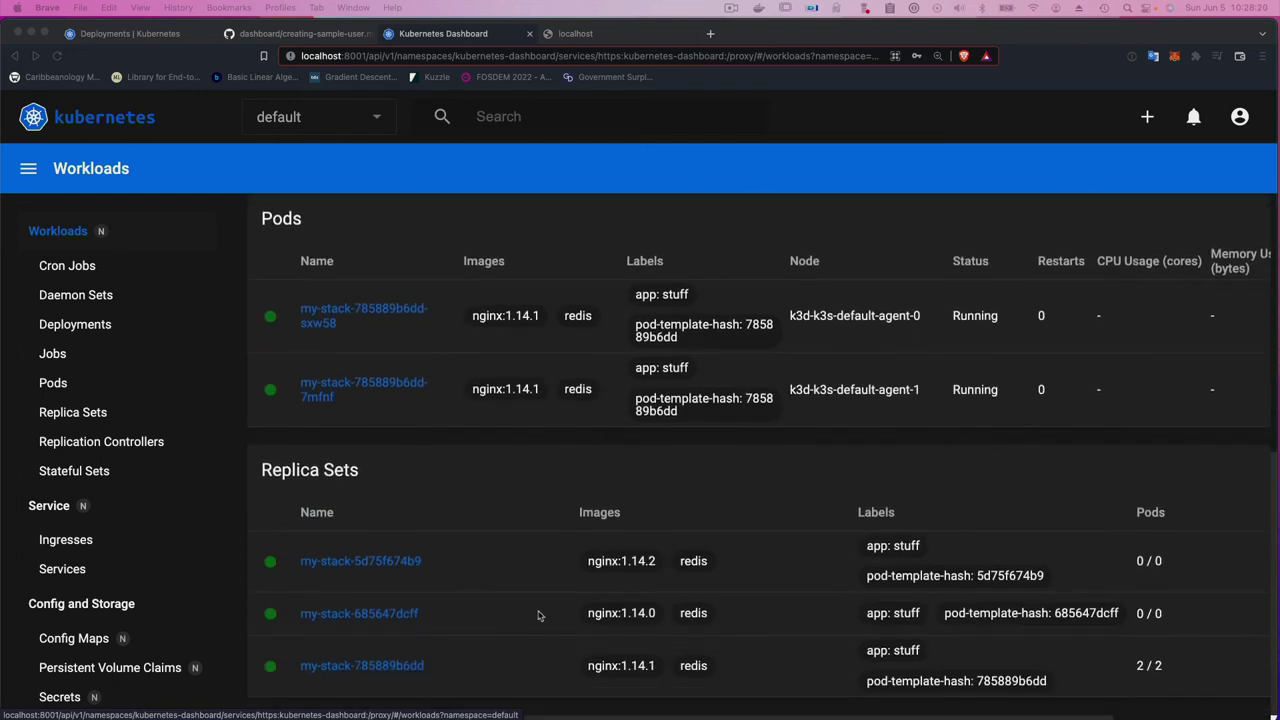